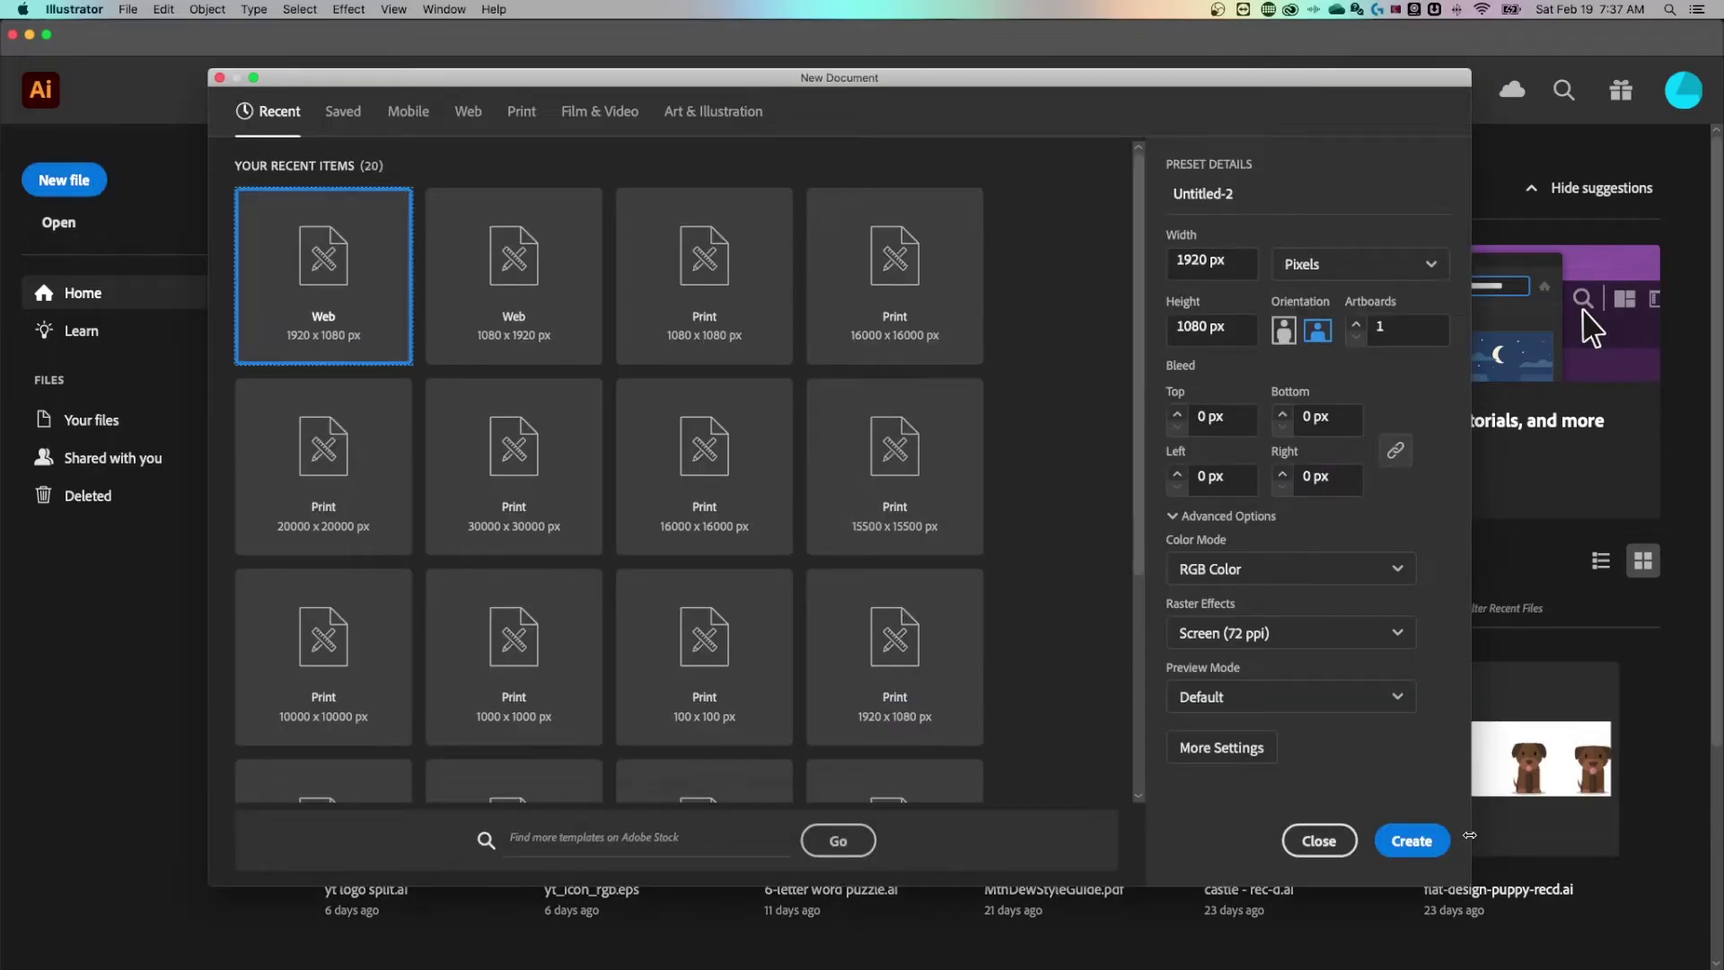
Create a new document from the Web 1920 × 1080 px preset
left_click(1426, 847)
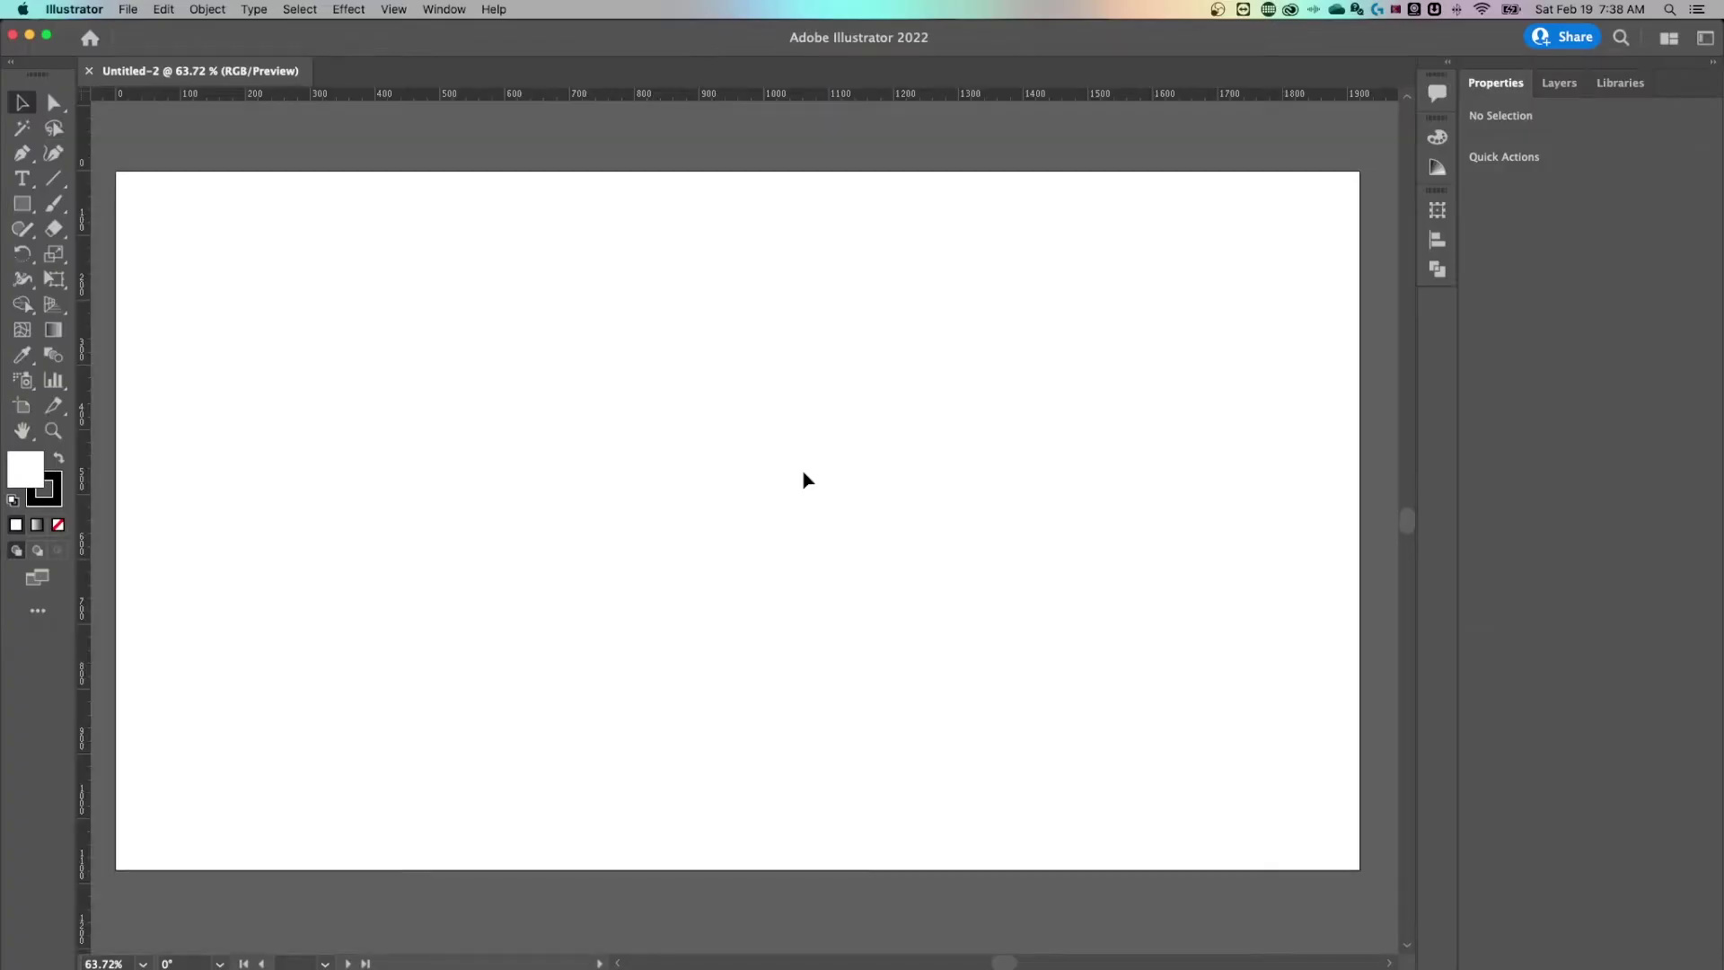
Zoom out and pan the view to empty canvas away from the artboard
key("super+minus")
key("super+minus")
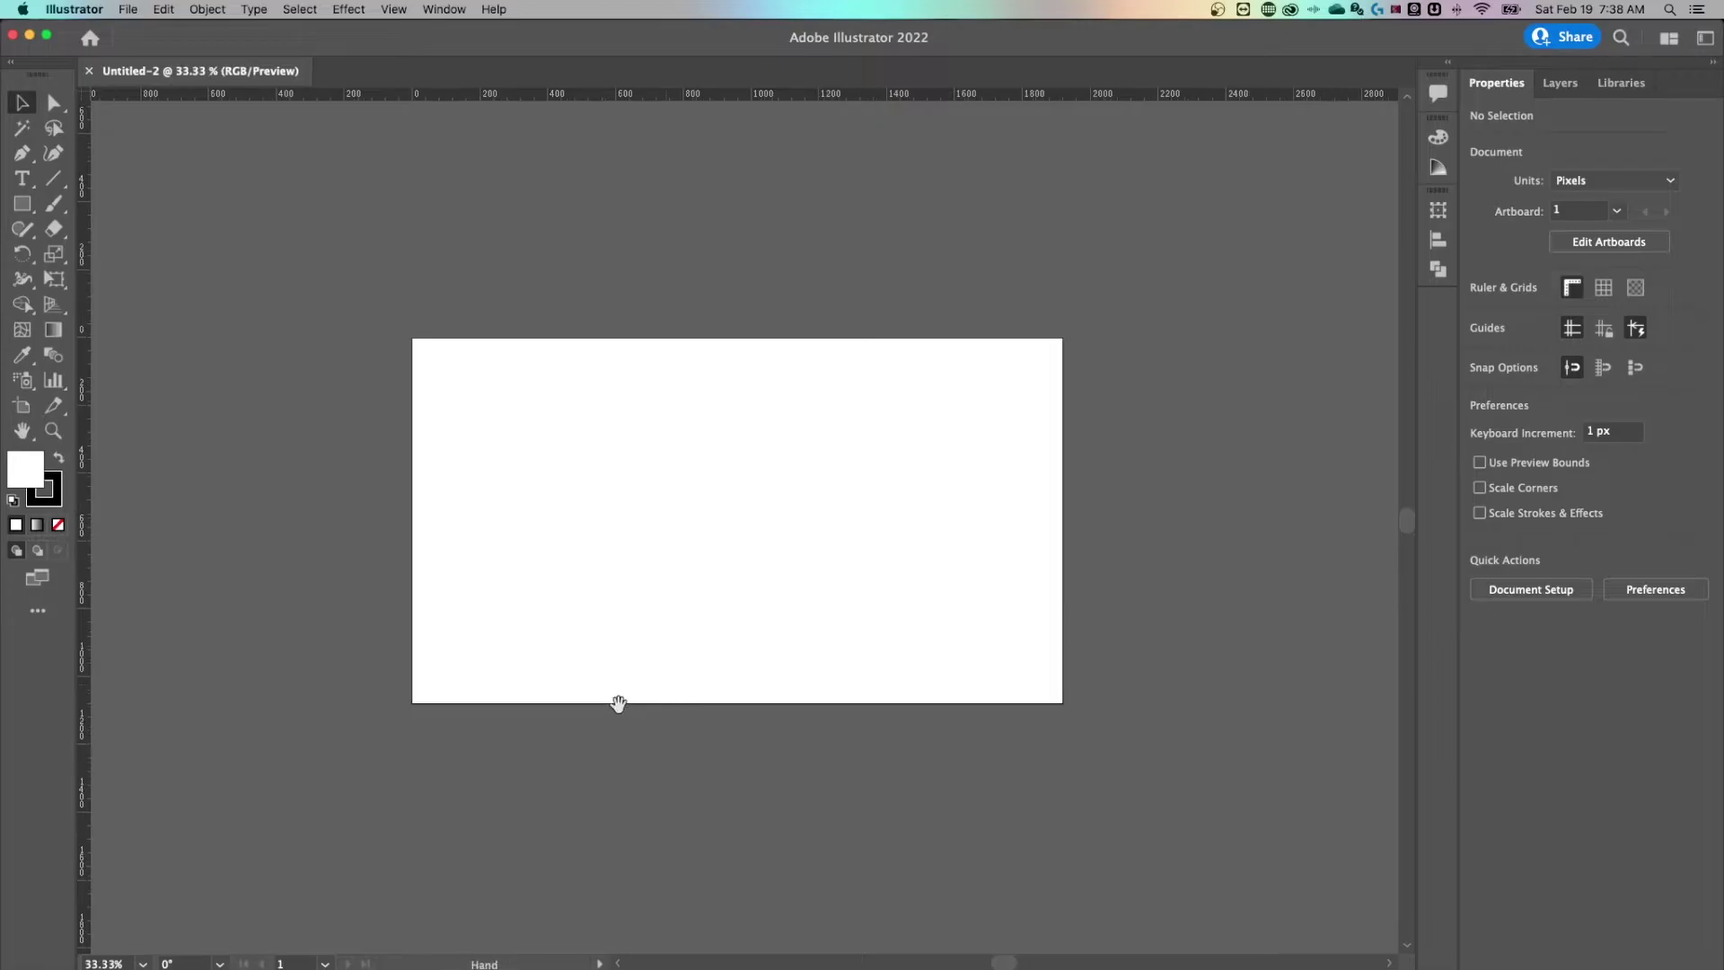
left_click_drag(616, 701, 770, 251)
left_click_drag(655, 607, 662, 437)
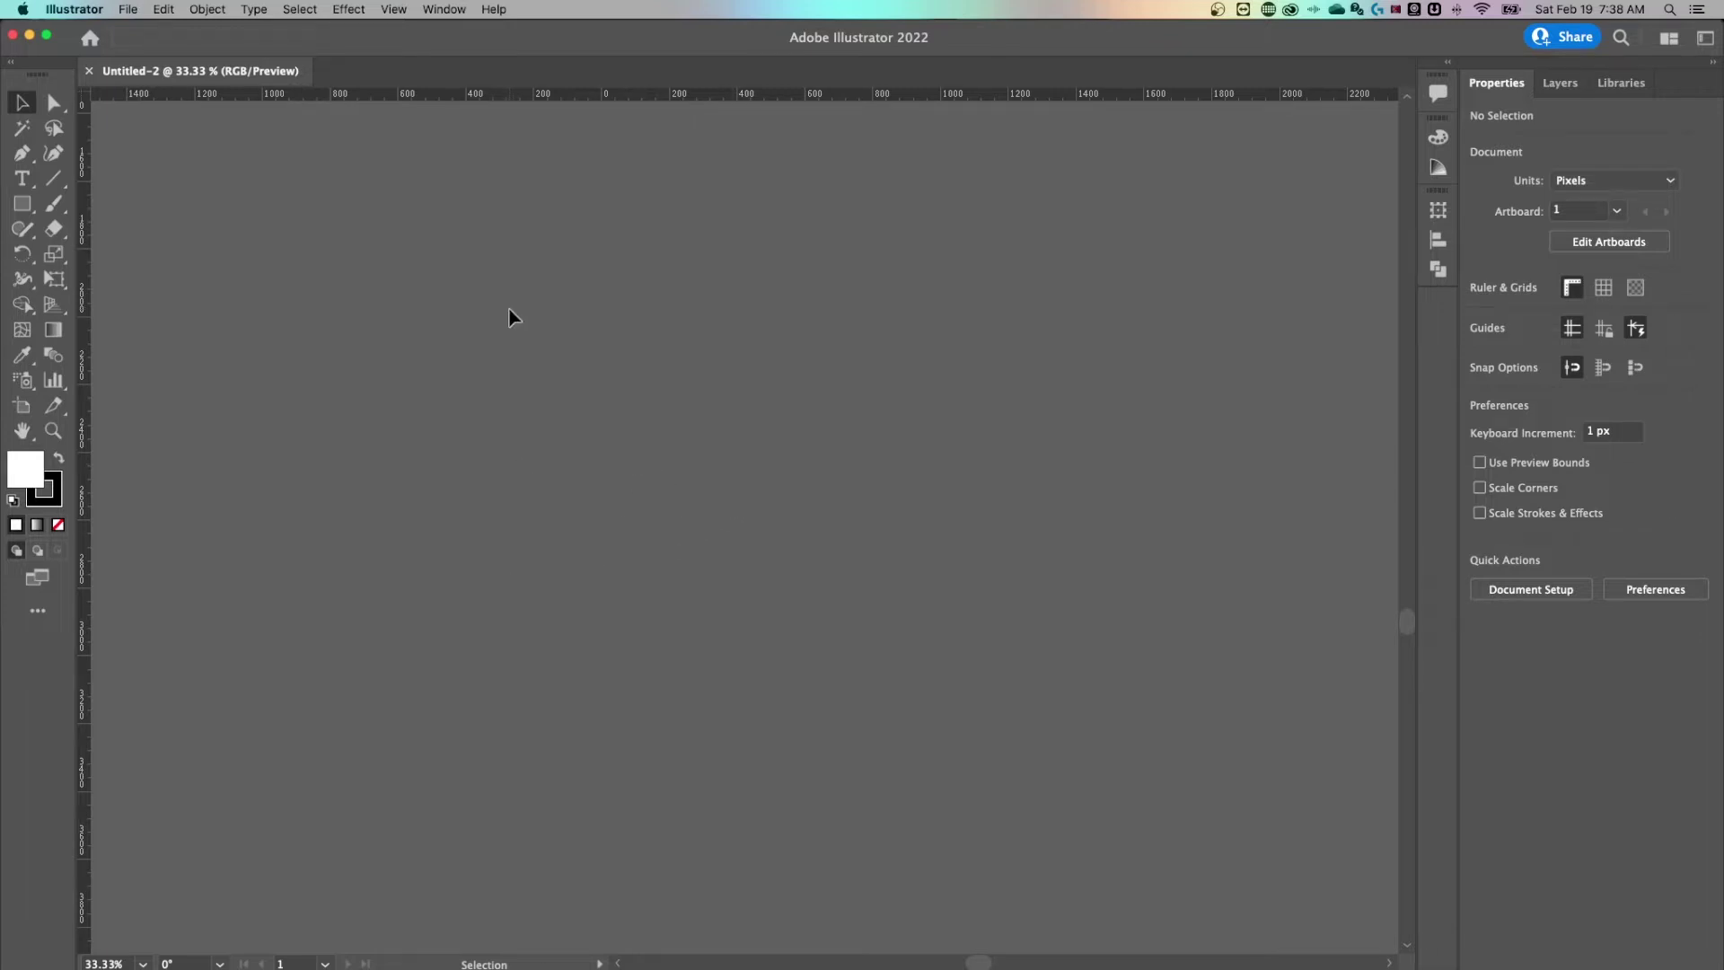
left_click(131, 11)
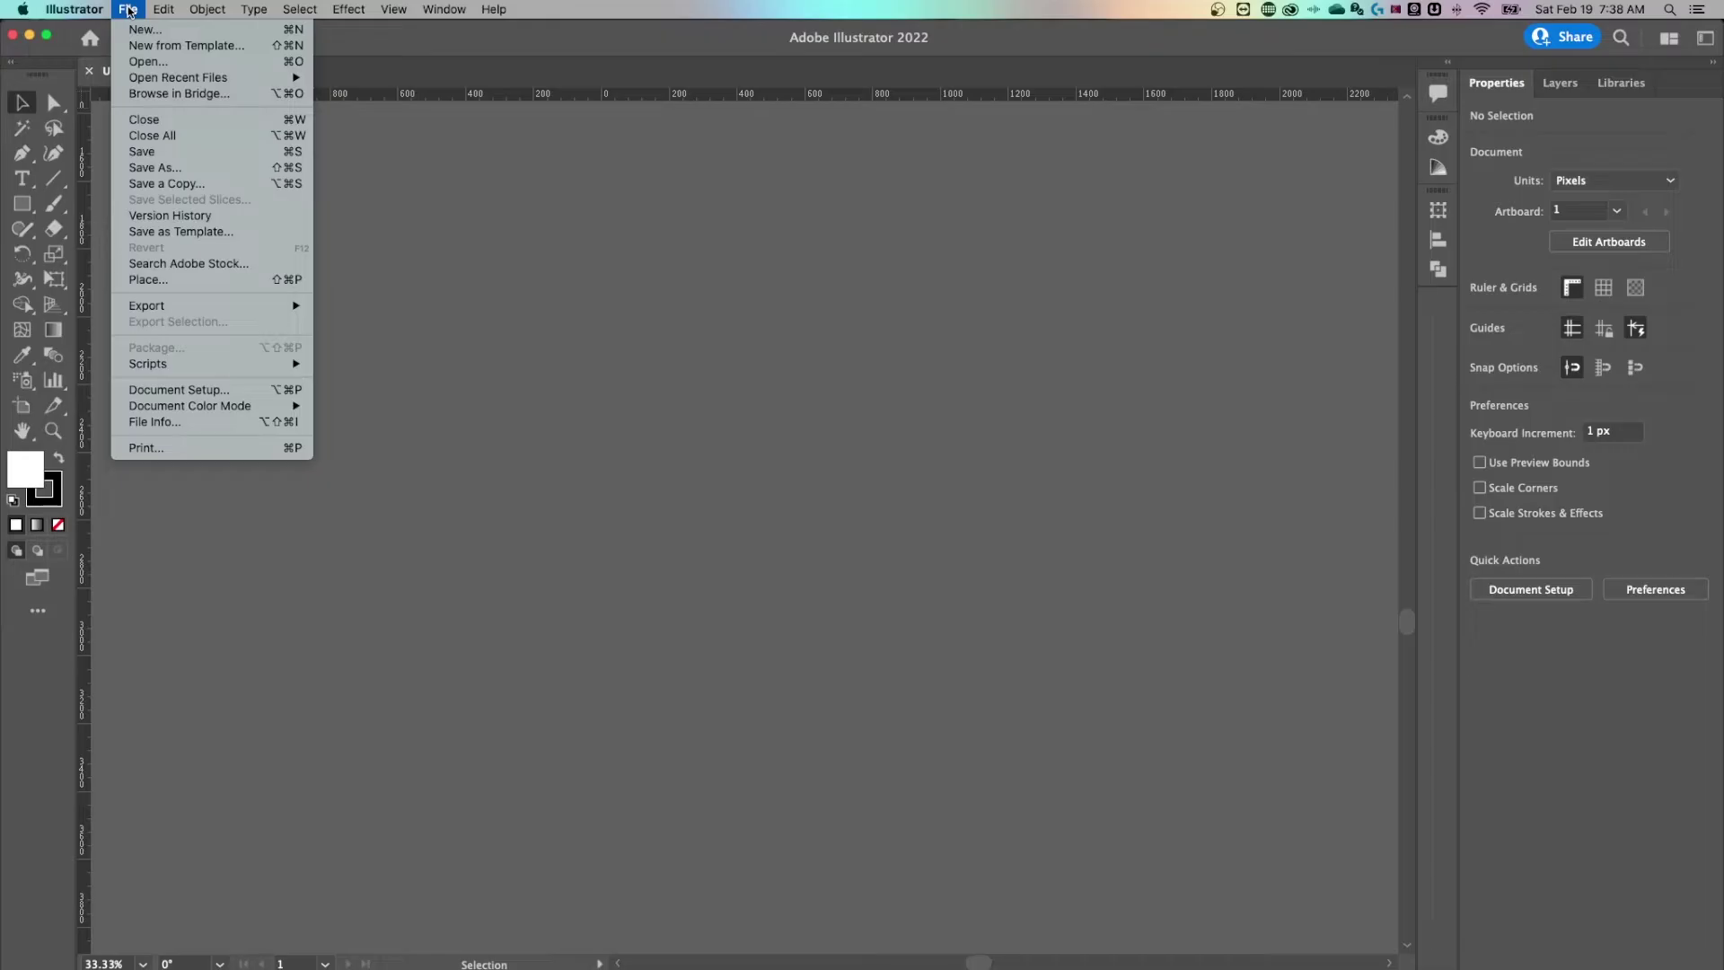
Place IMG_8384.JPG from Downloads onto the canvas at full size
left_click(216, 281)
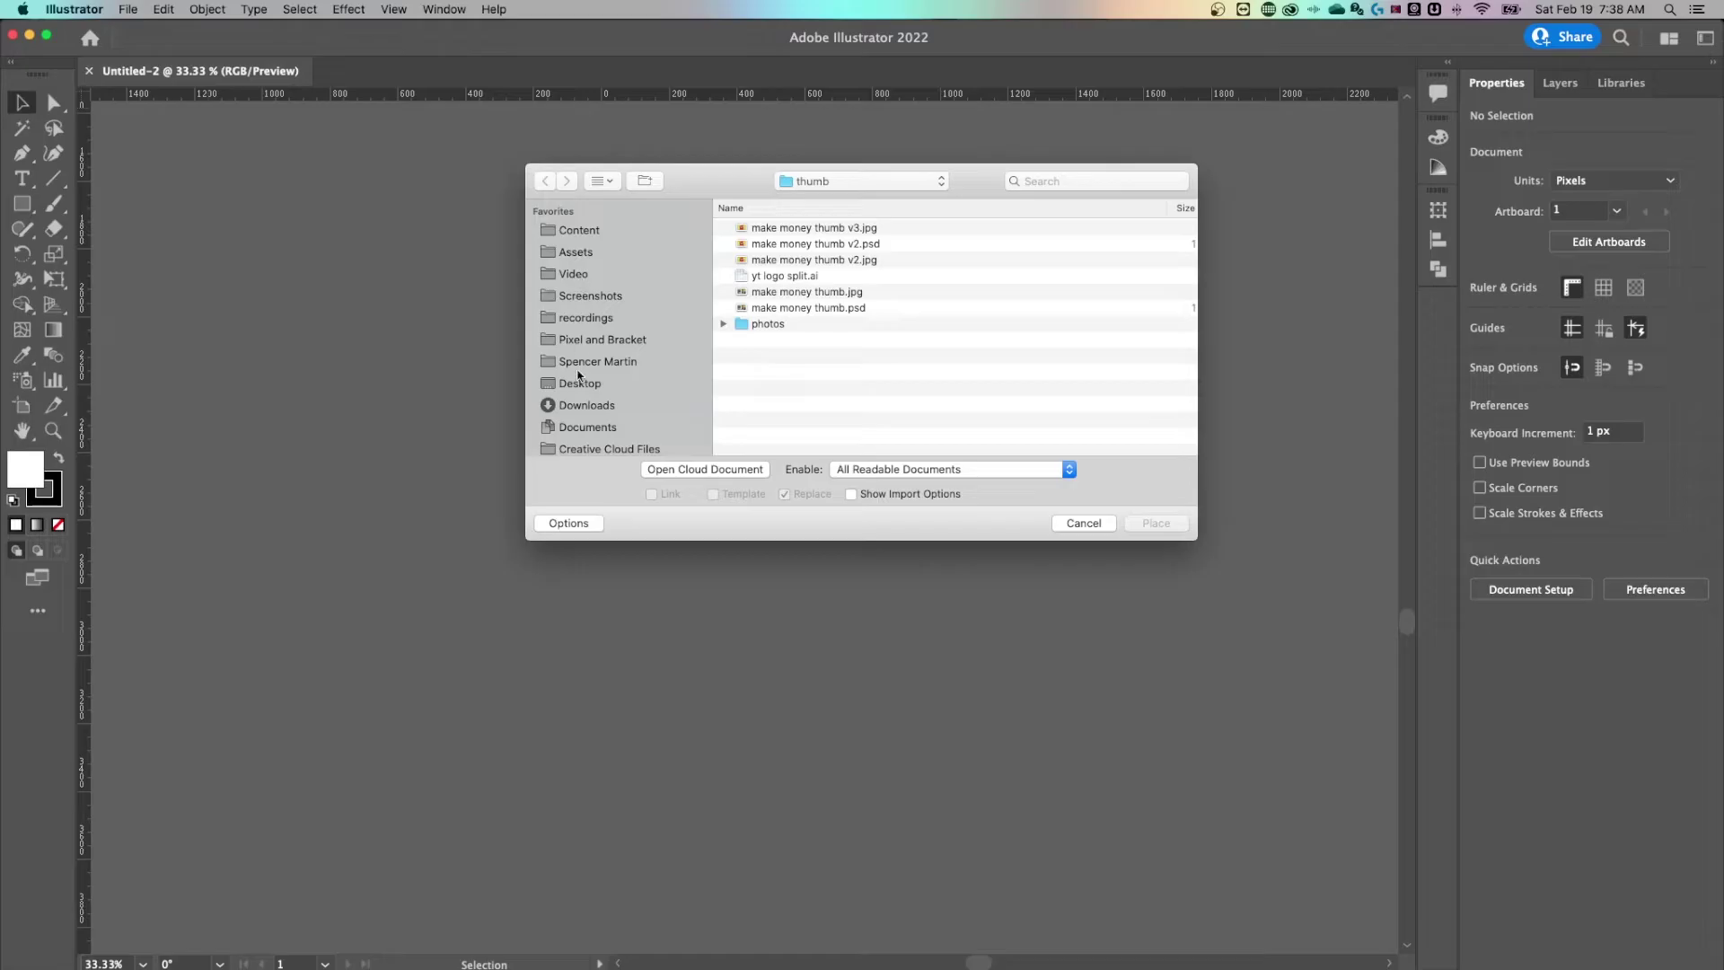
left_click(583, 405)
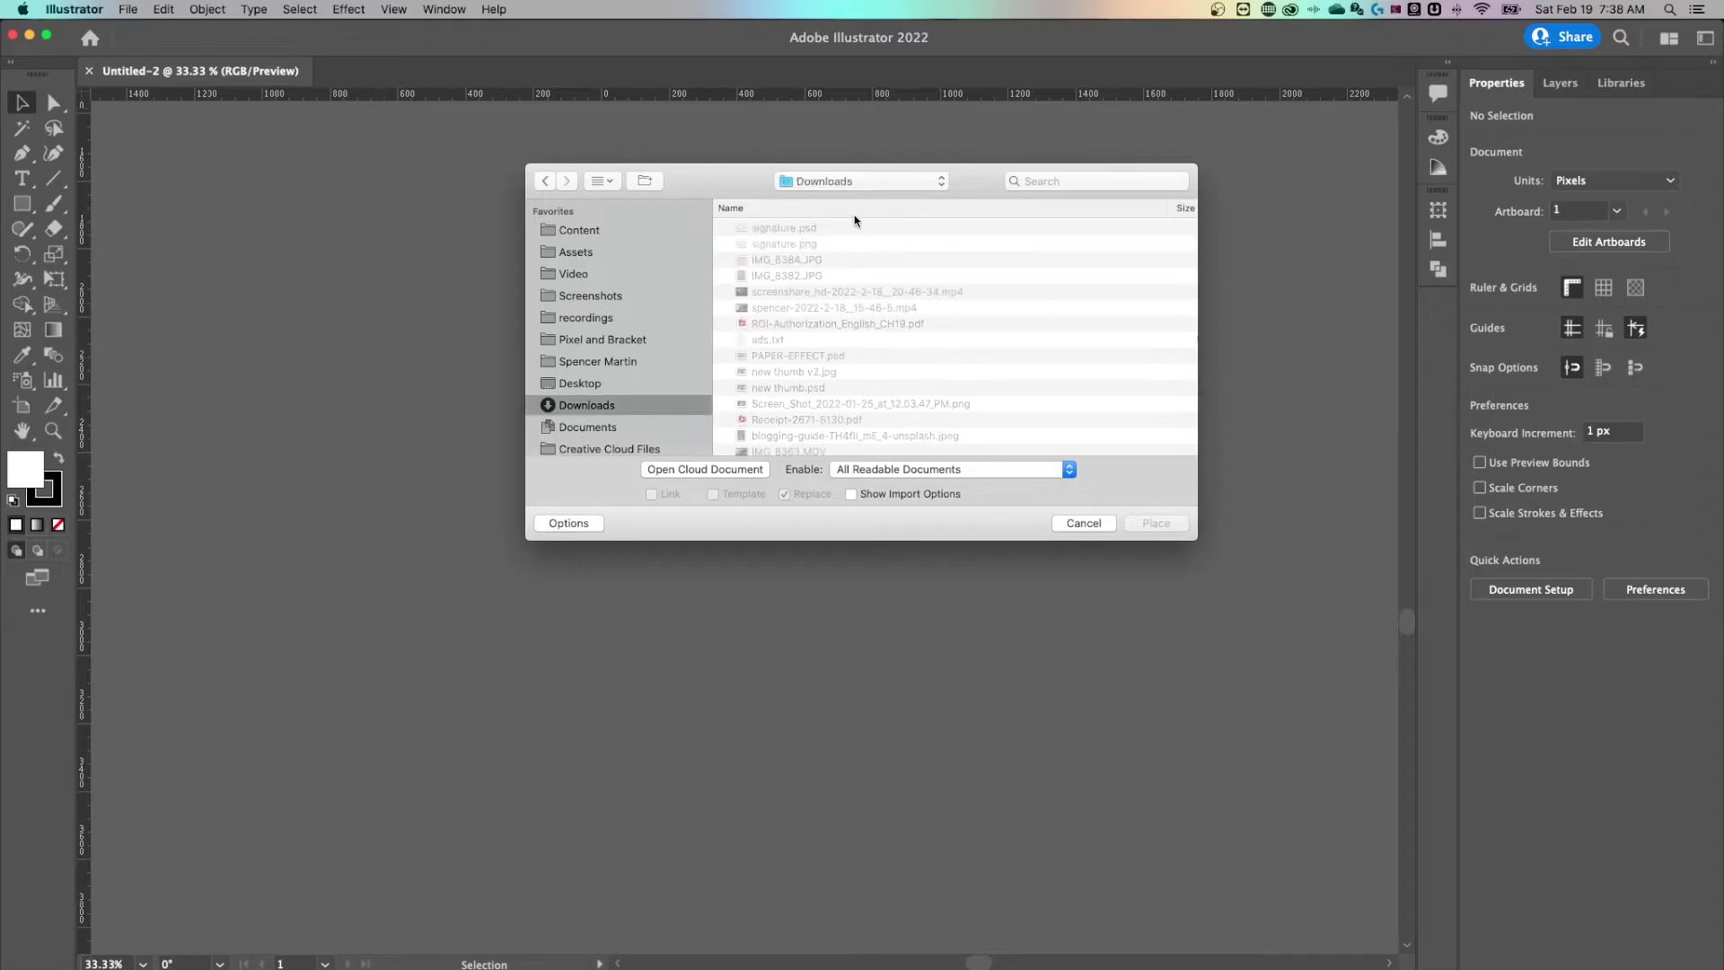
left_click(790, 260)
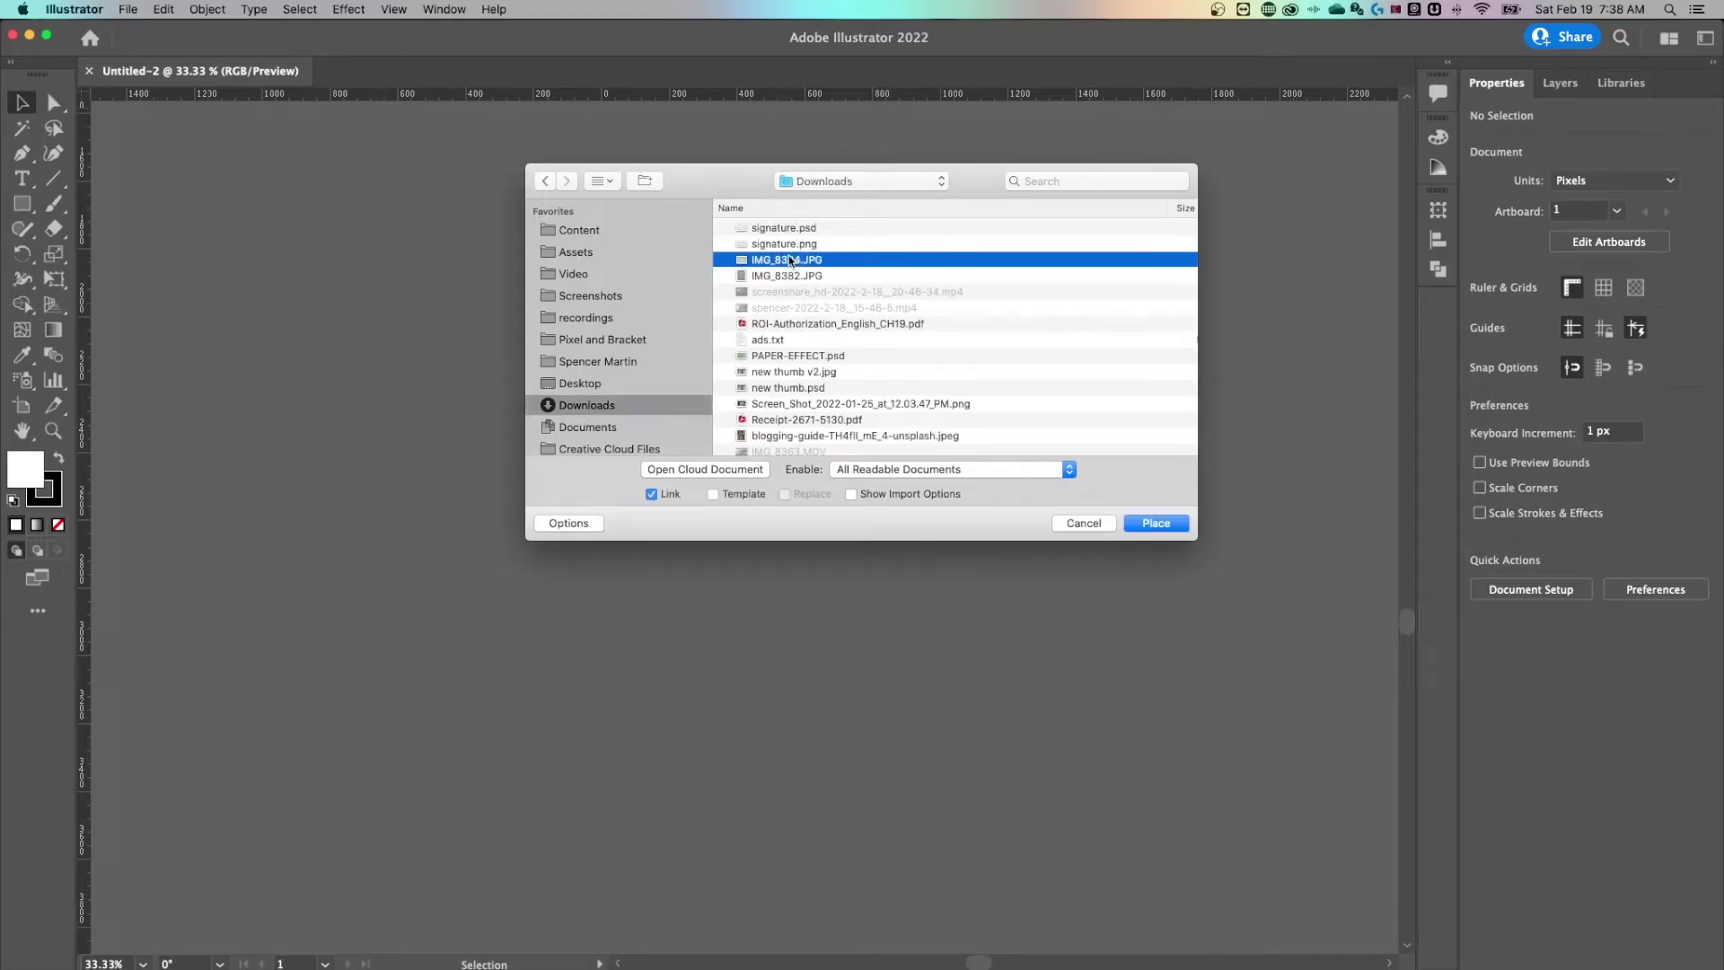
left_click(1155, 524)
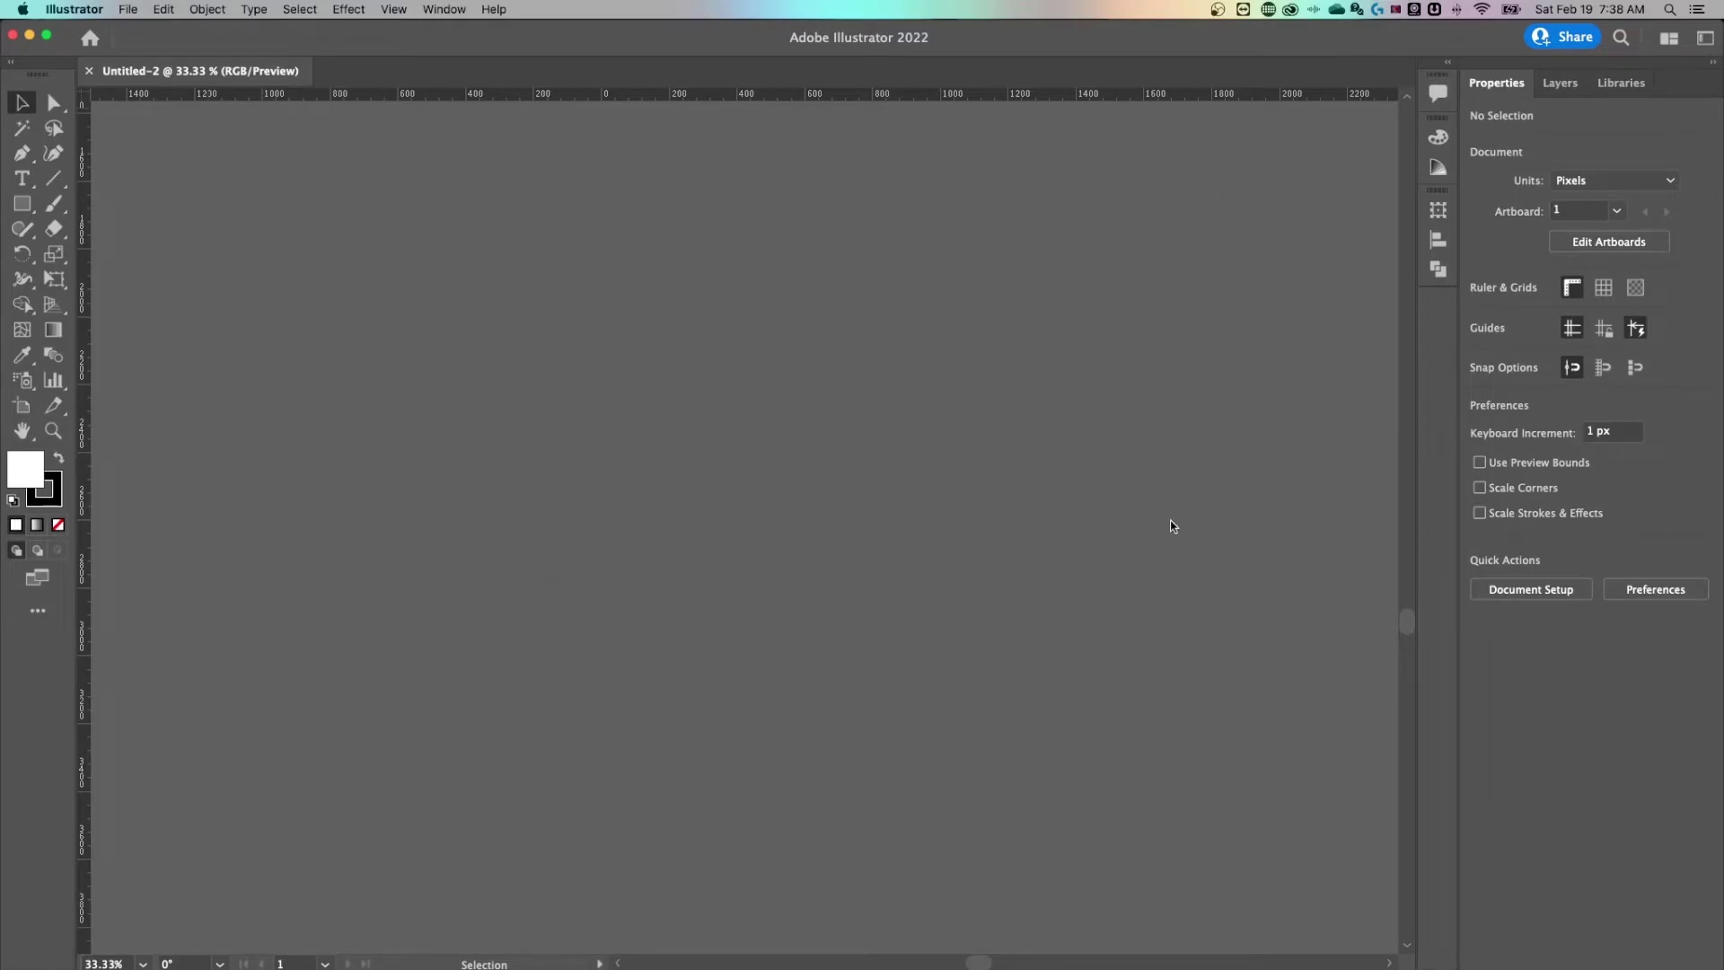
left_click(480, 350)
left_click(841, 479)
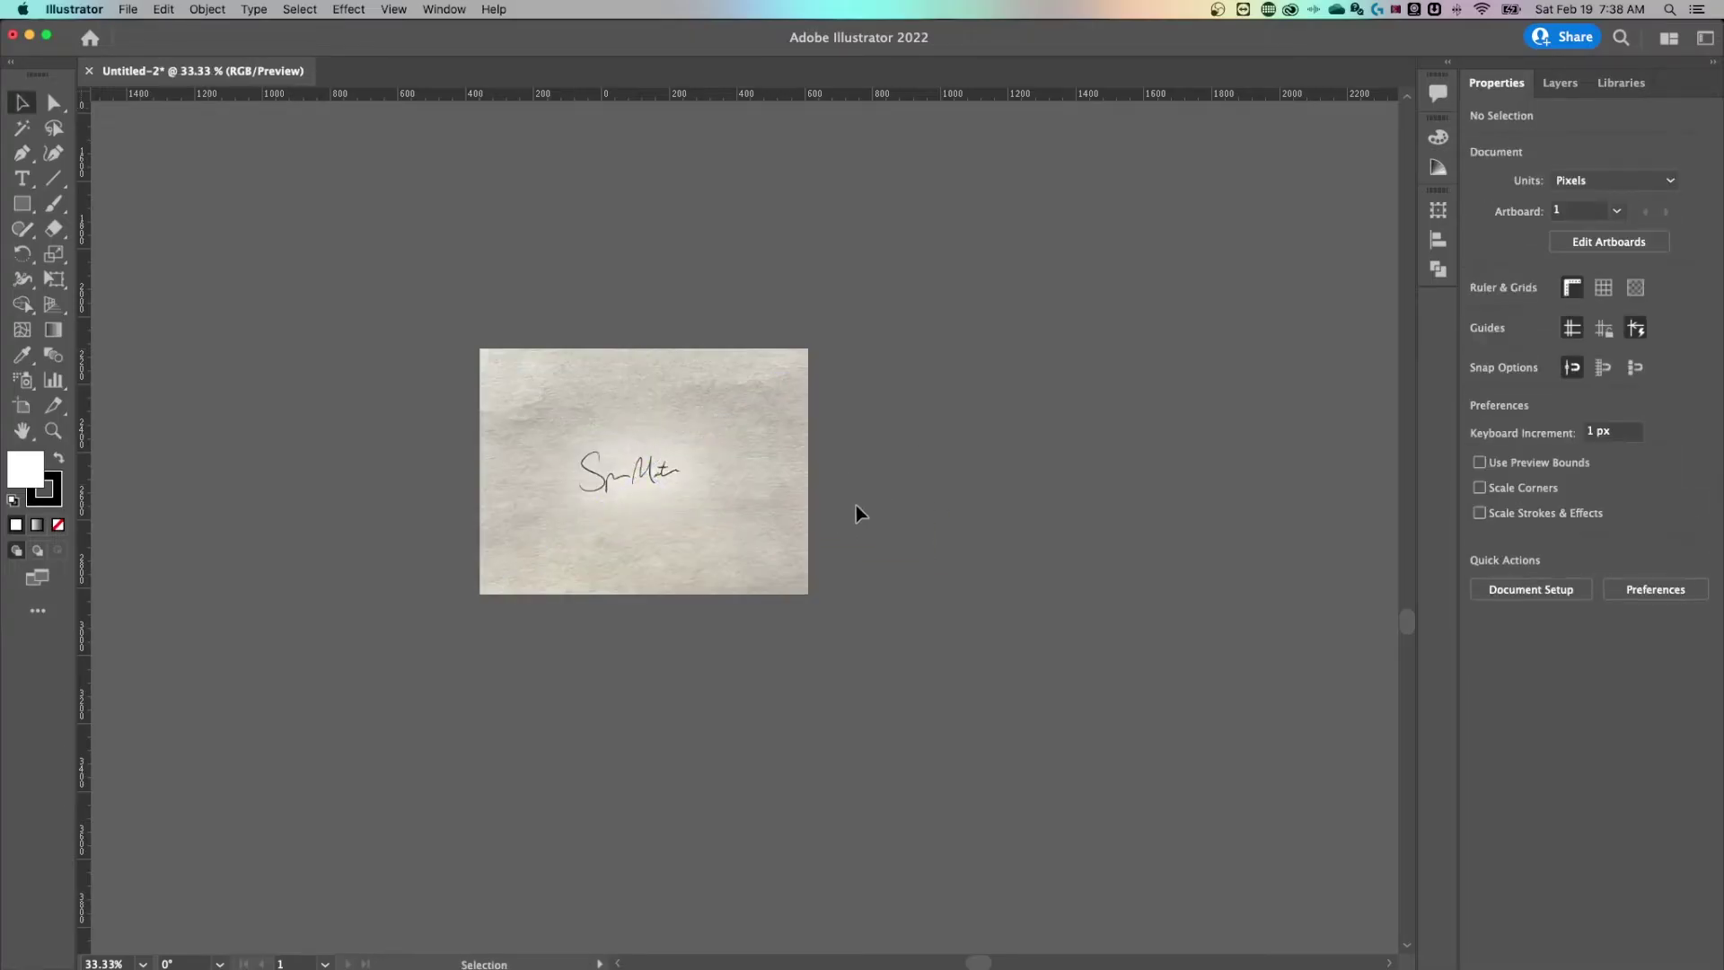
Zoom to 100% on the signature photo and select it
key("super+1")
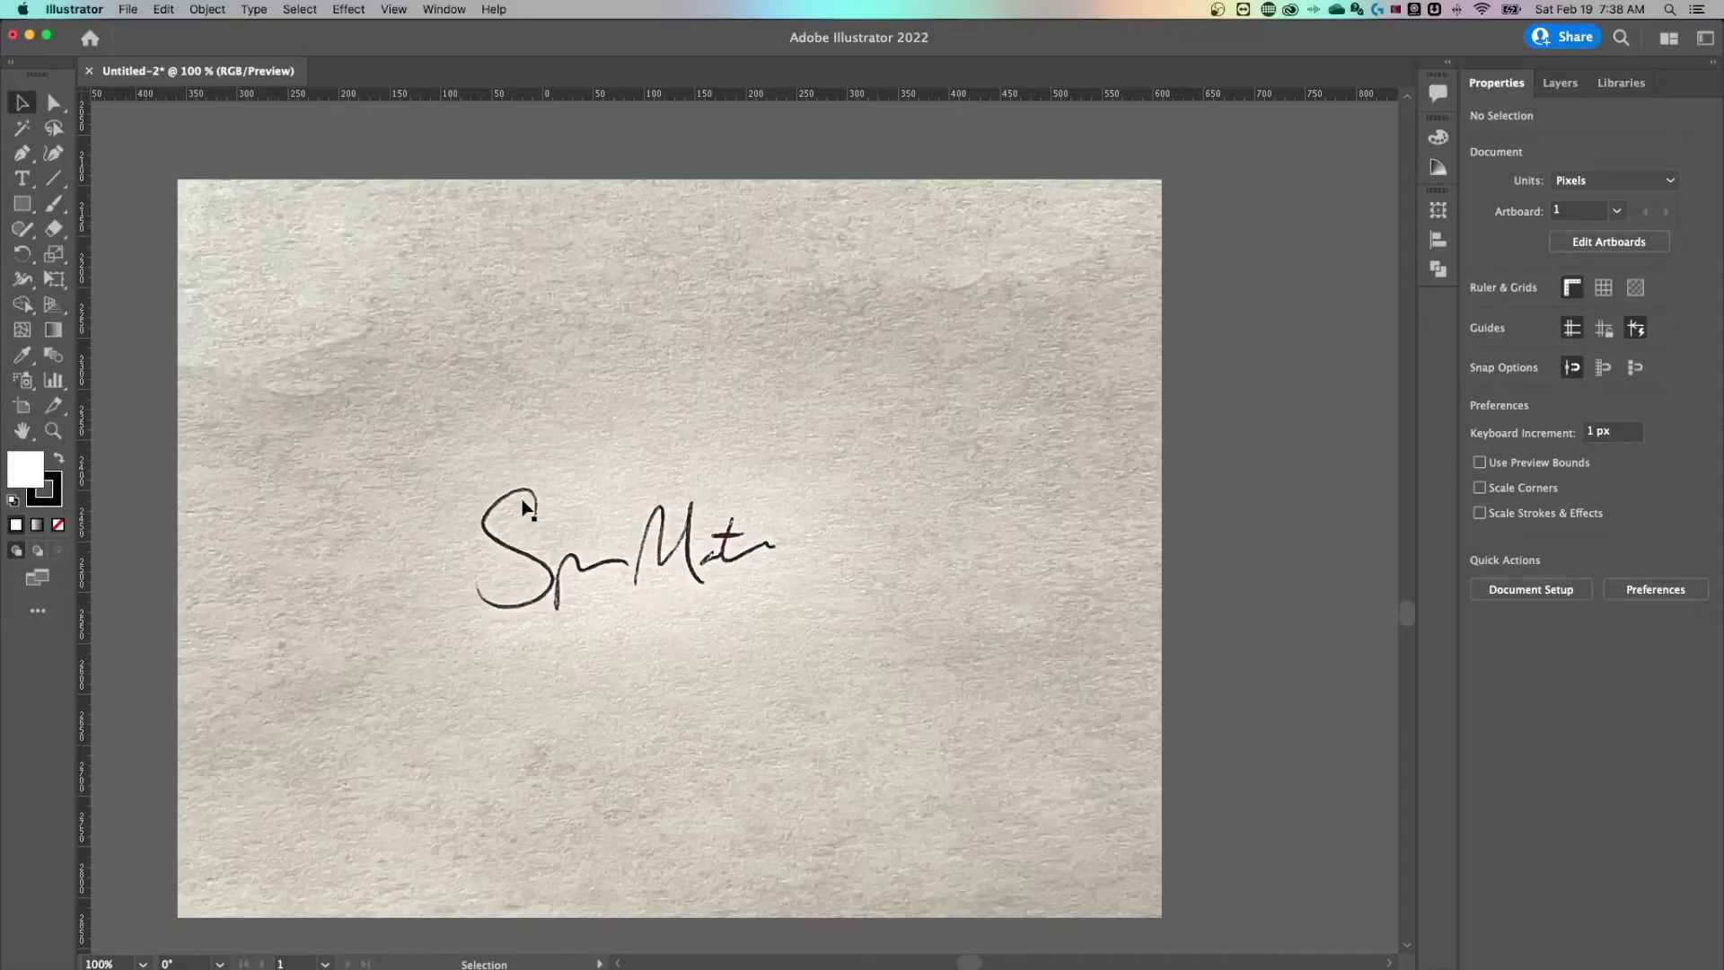
scroll(742, 431, "left", 2)
scroll(741, 431, "down", 2)
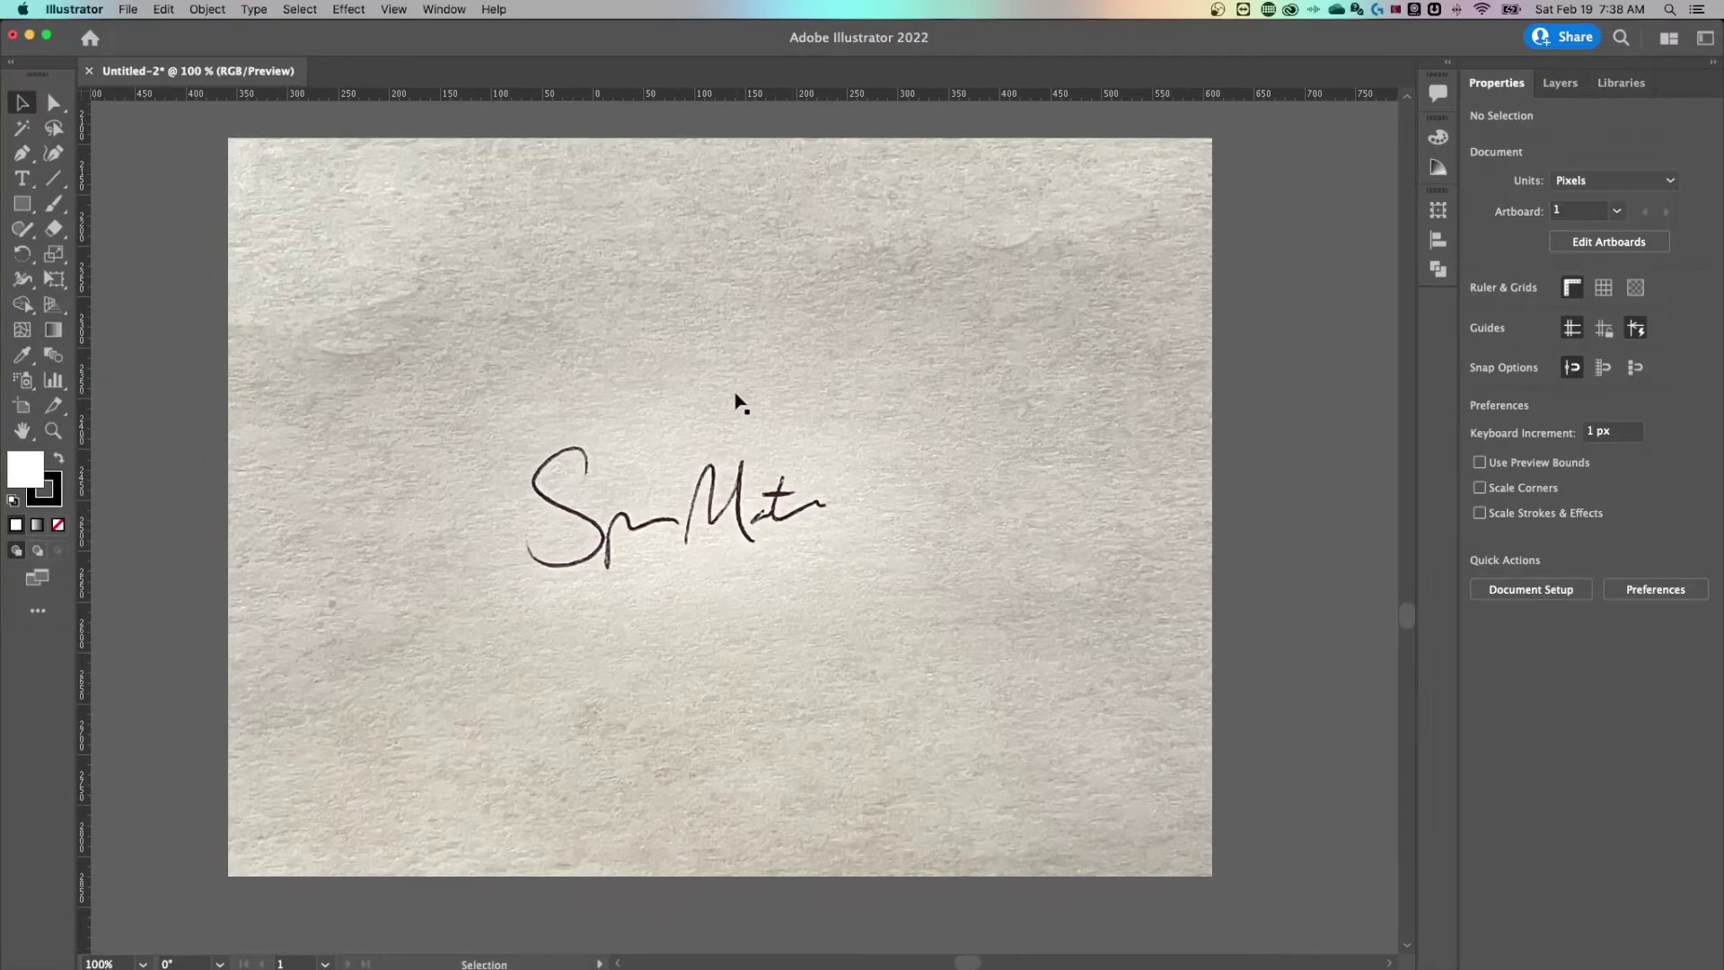
left_click(621, 347)
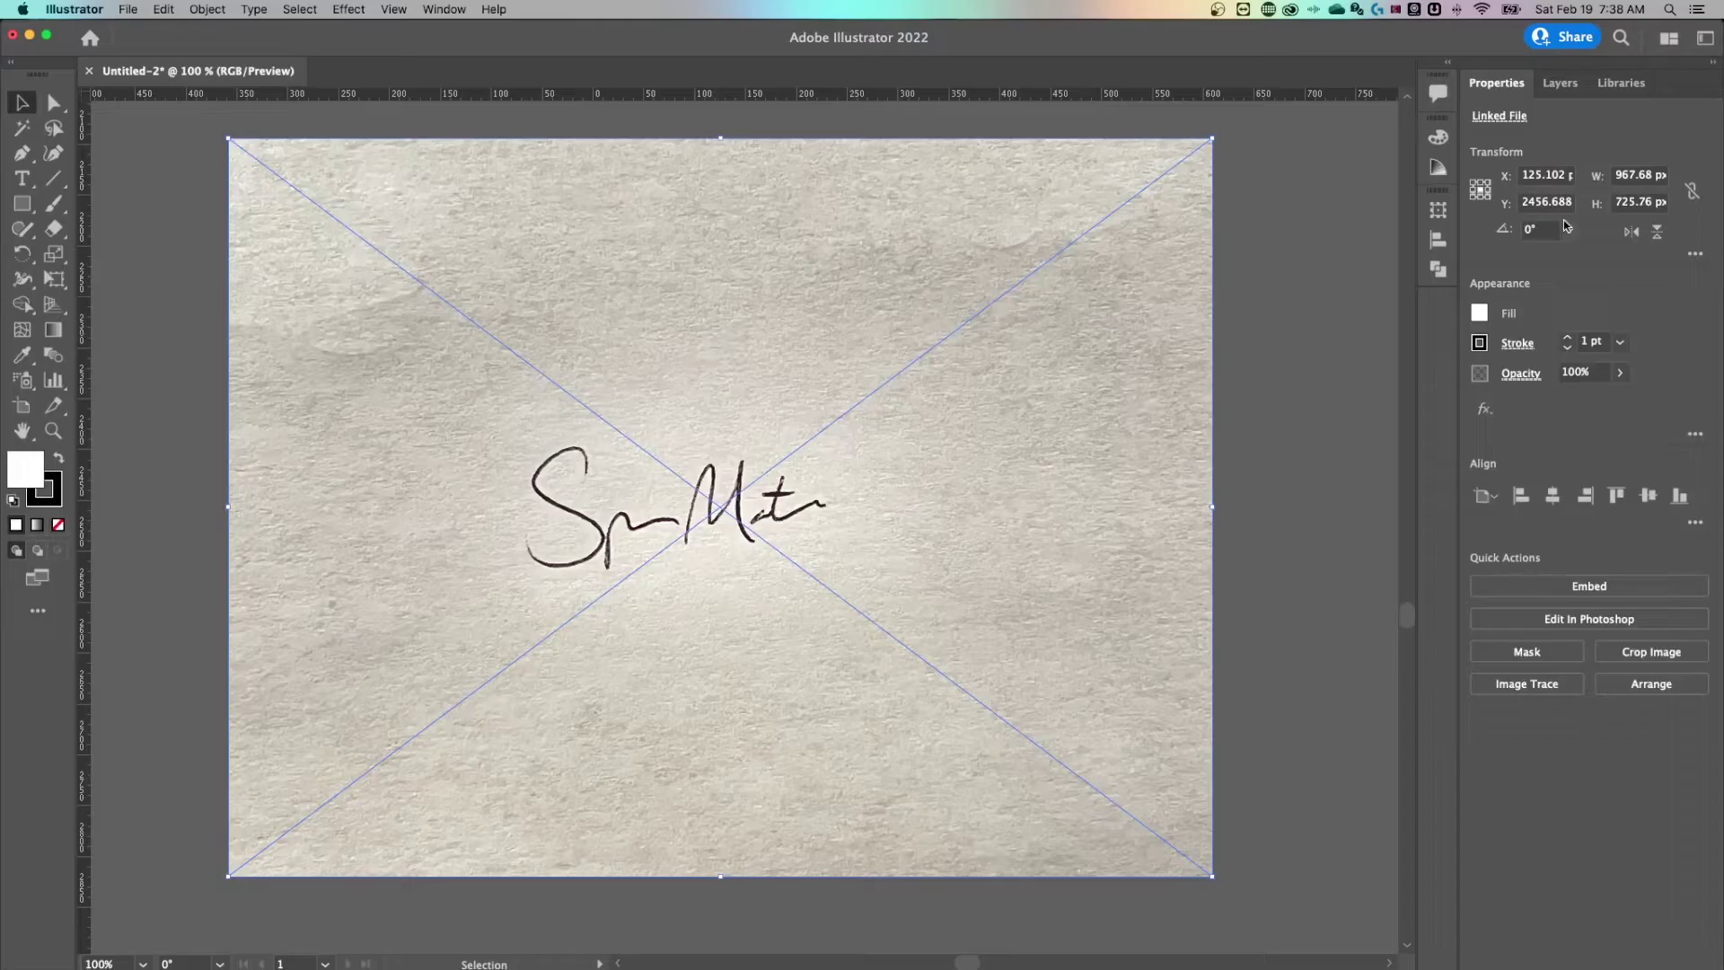
left_click(430, 11)
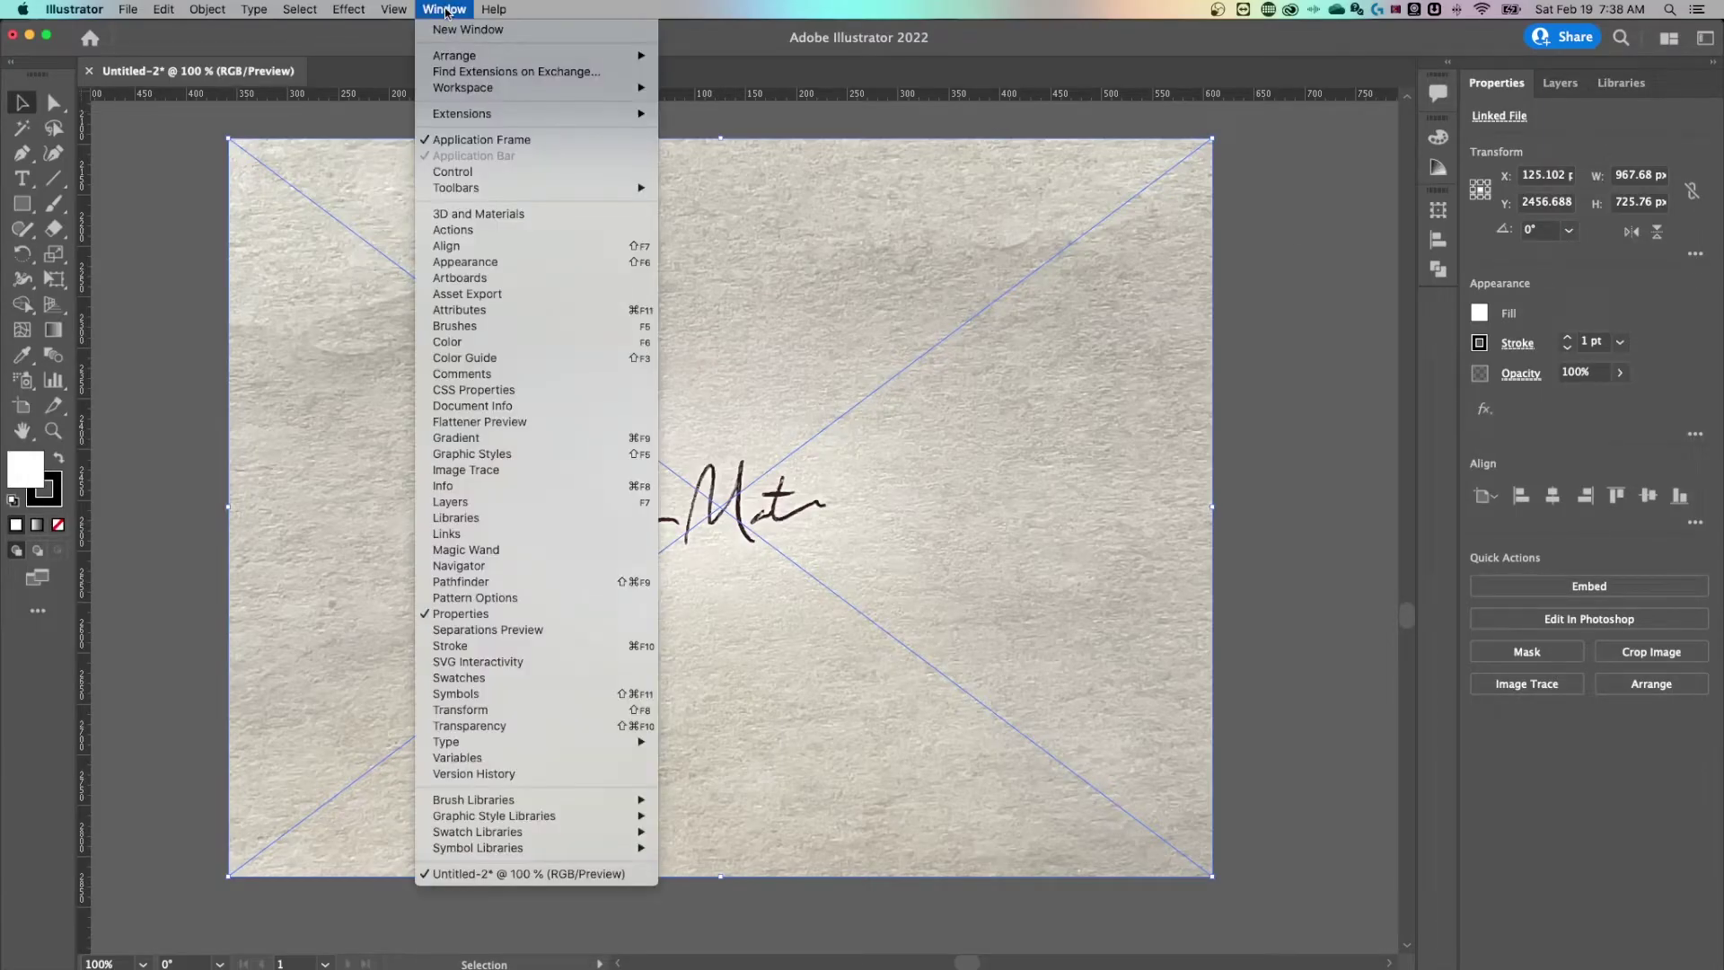
Embed the photo and crop it to about 341 × 152 px around the signature
left_click(988, 504)
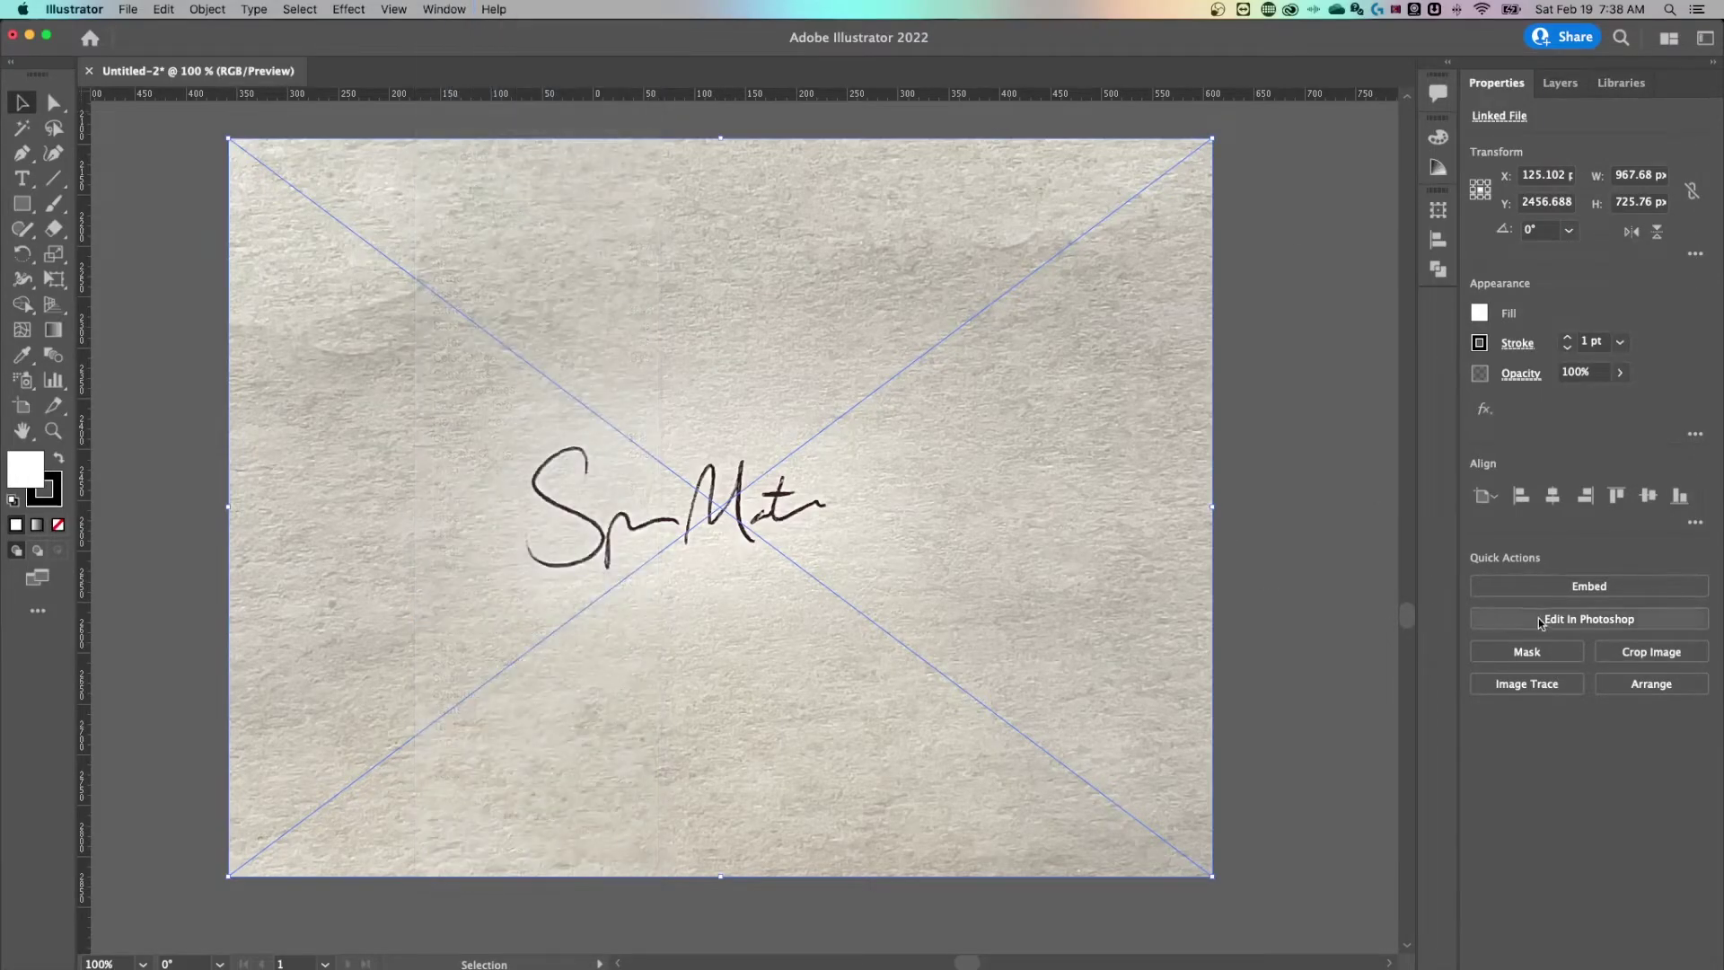
left_click(1651, 651)
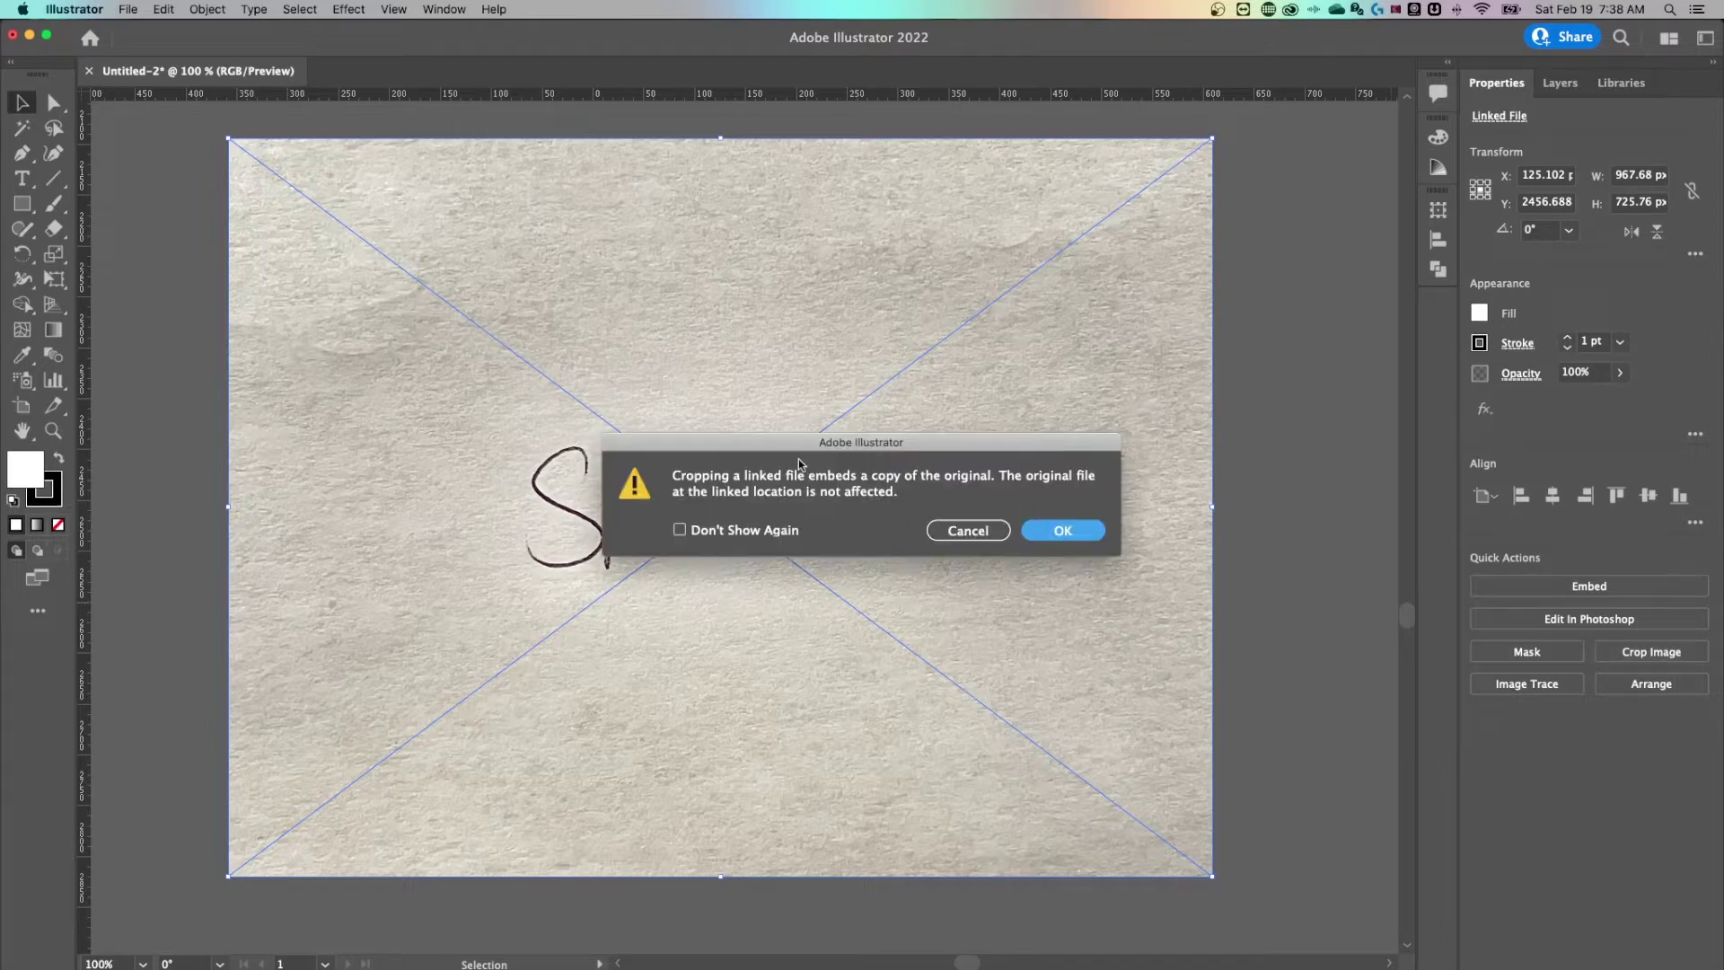
left_click_drag(865, 454, 793, 448)
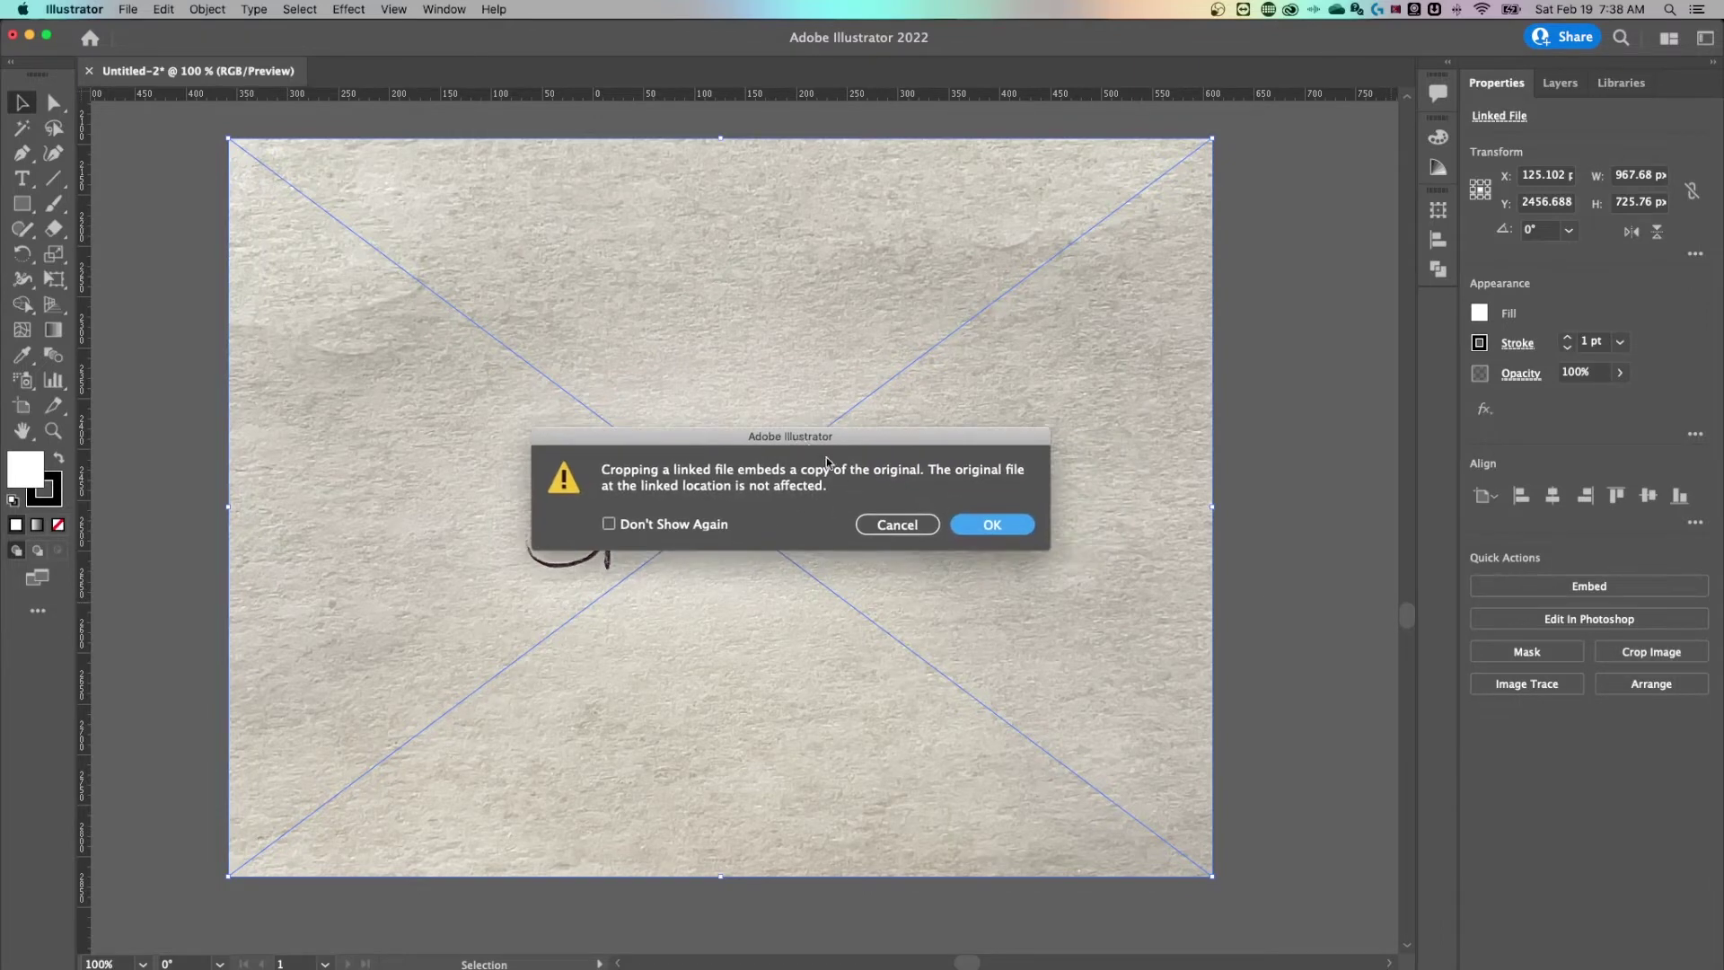
left_click(1020, 527)
mouse_move(936, 191)
left_mouse_down()
mouse_move(886, 288)
mouse_move(854, 450)
mouse_move(856, 435)
left_mouse_up()
left_click_drag(857, 849, 843, 582)
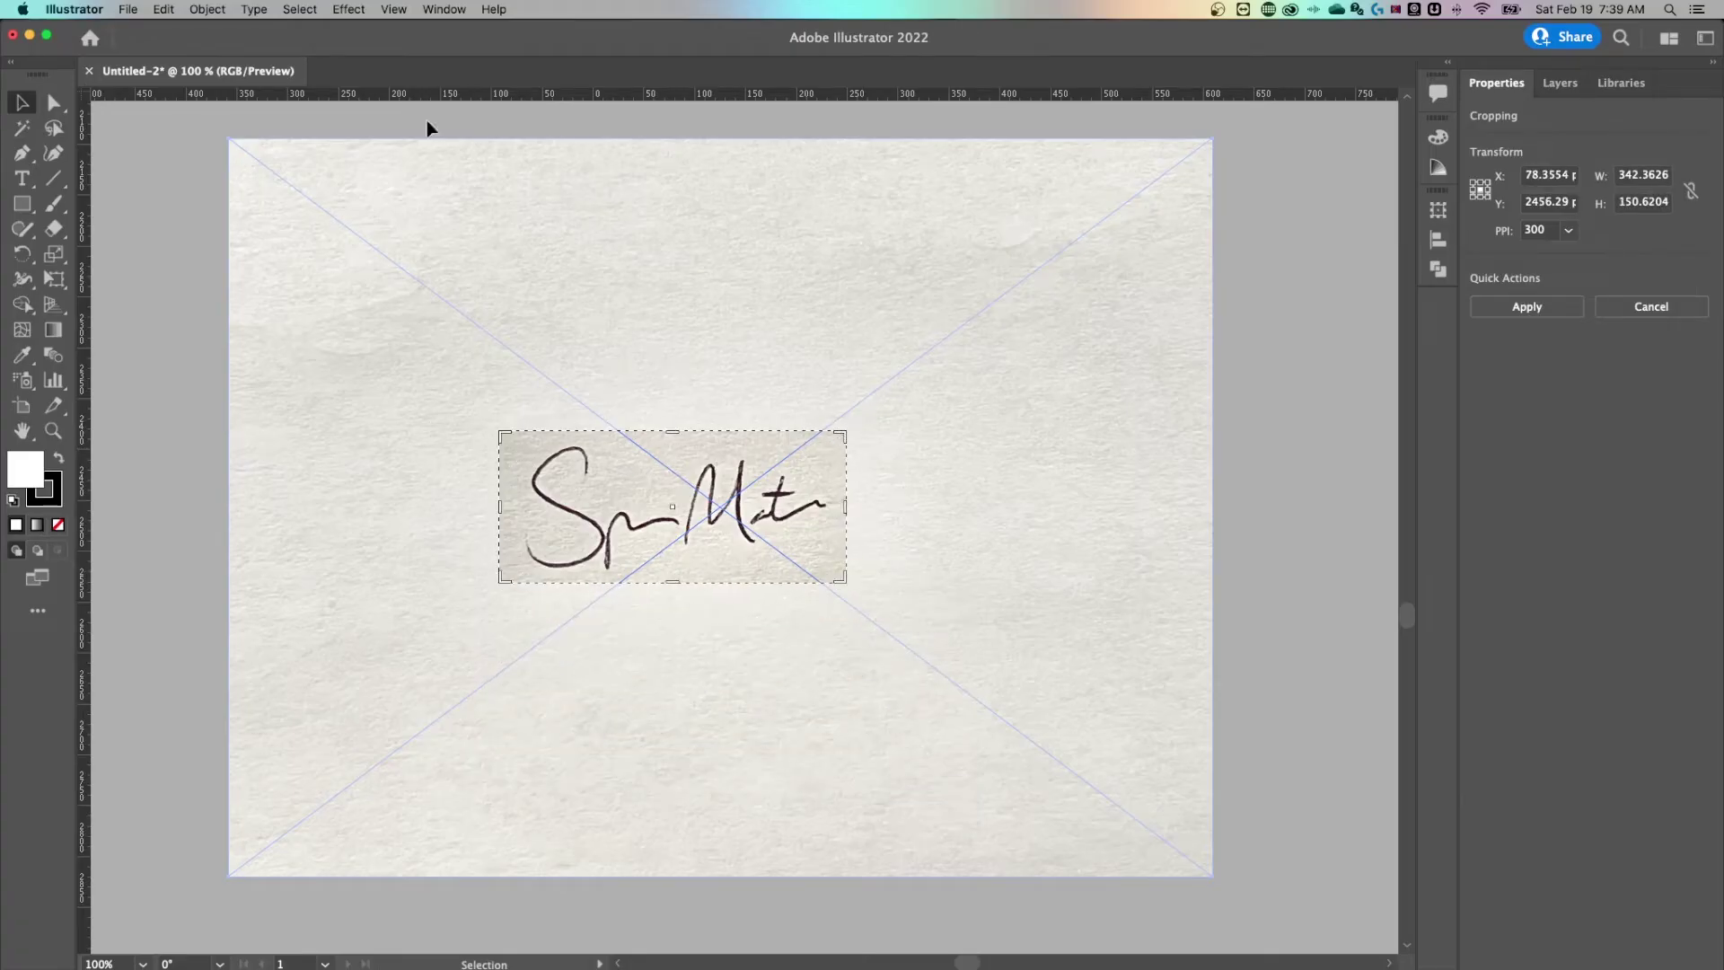
left_click(1526, 306)
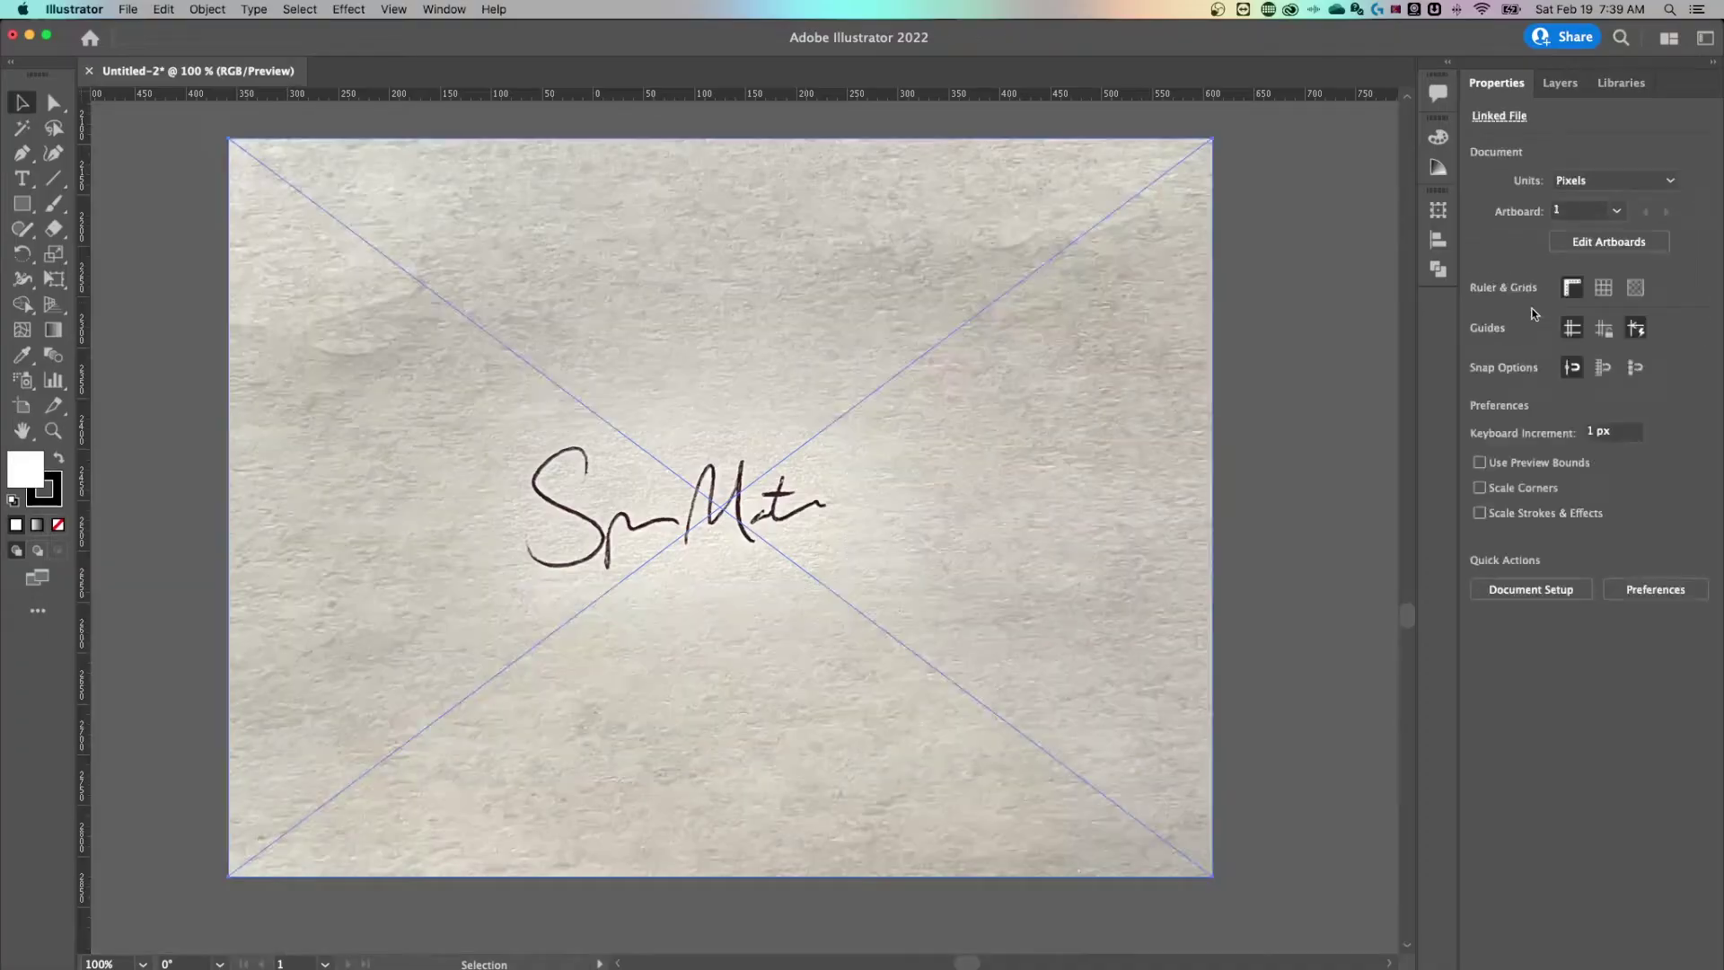
Zoom to 200% and trace the cropped signature with the [Default] preset
key("super+equal")
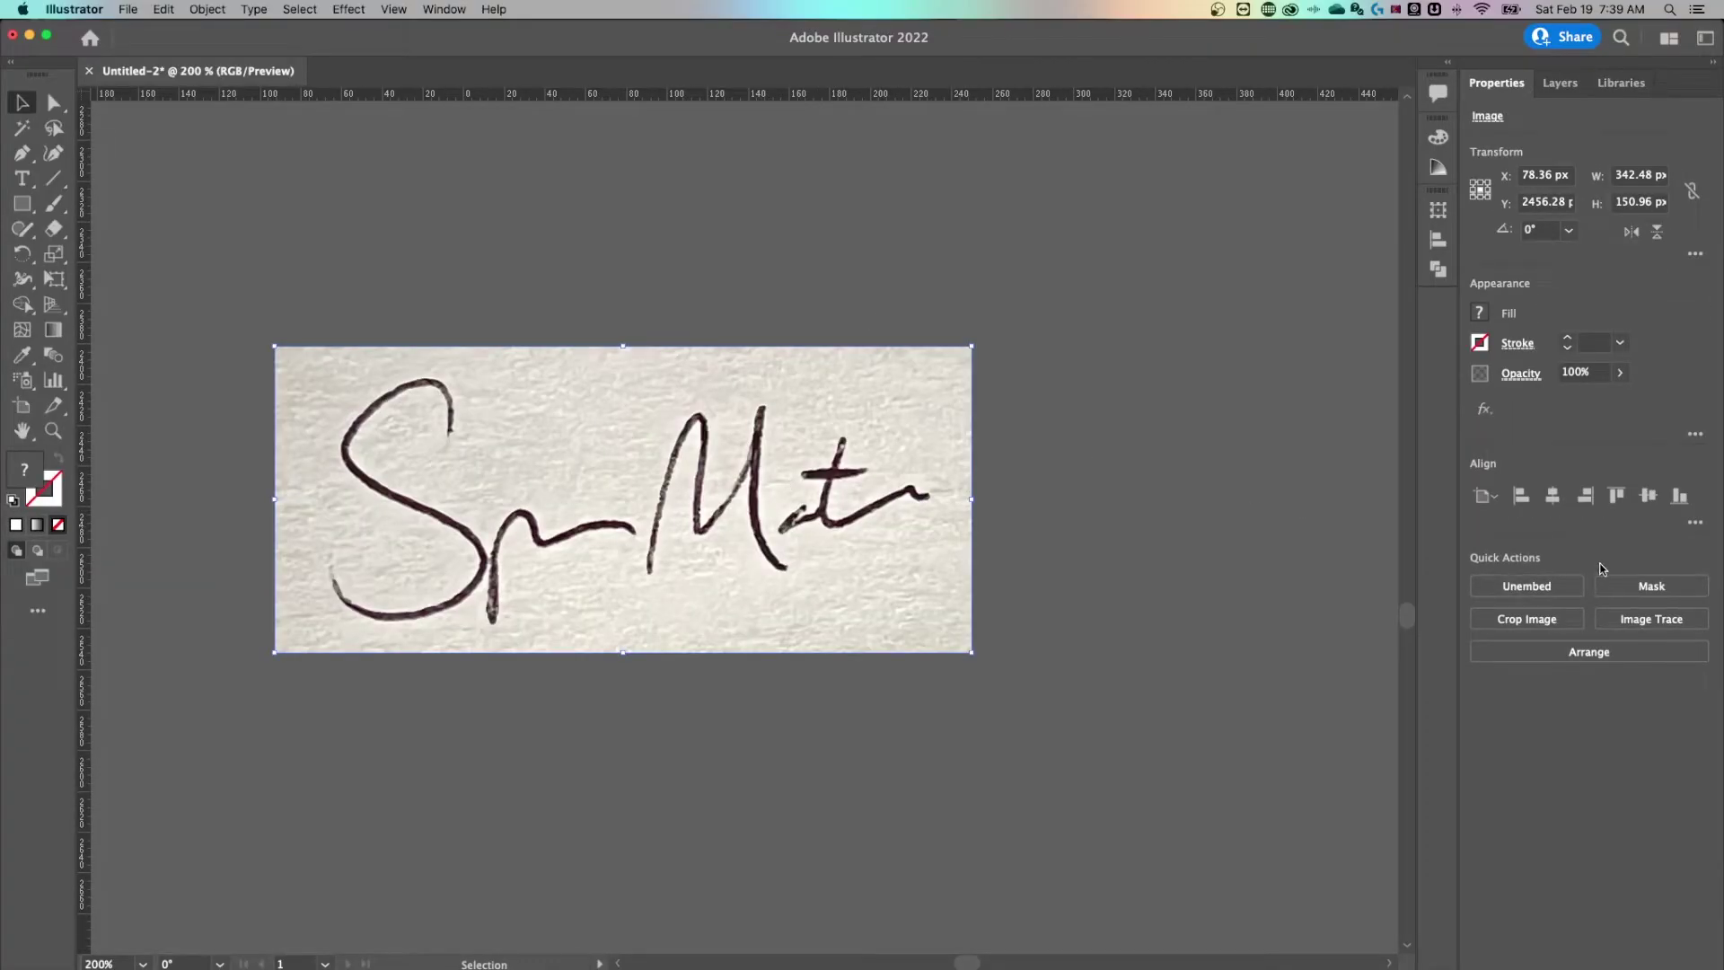
left_click(1633, 622)
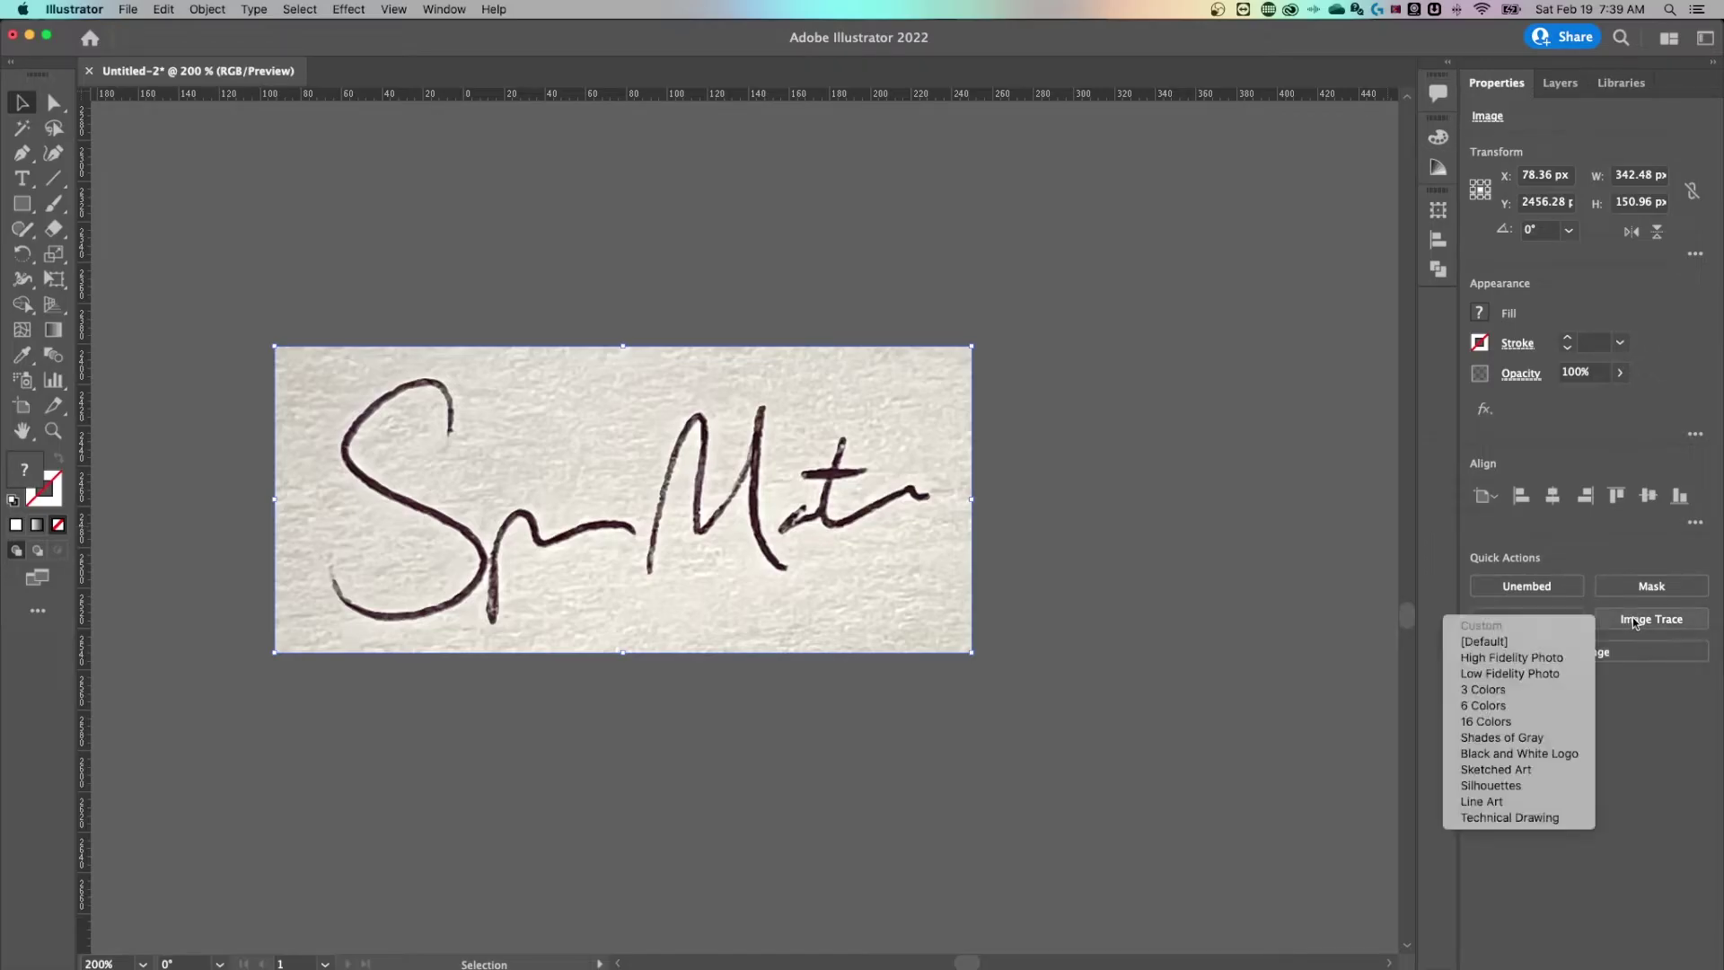
left_click(1528, 643)
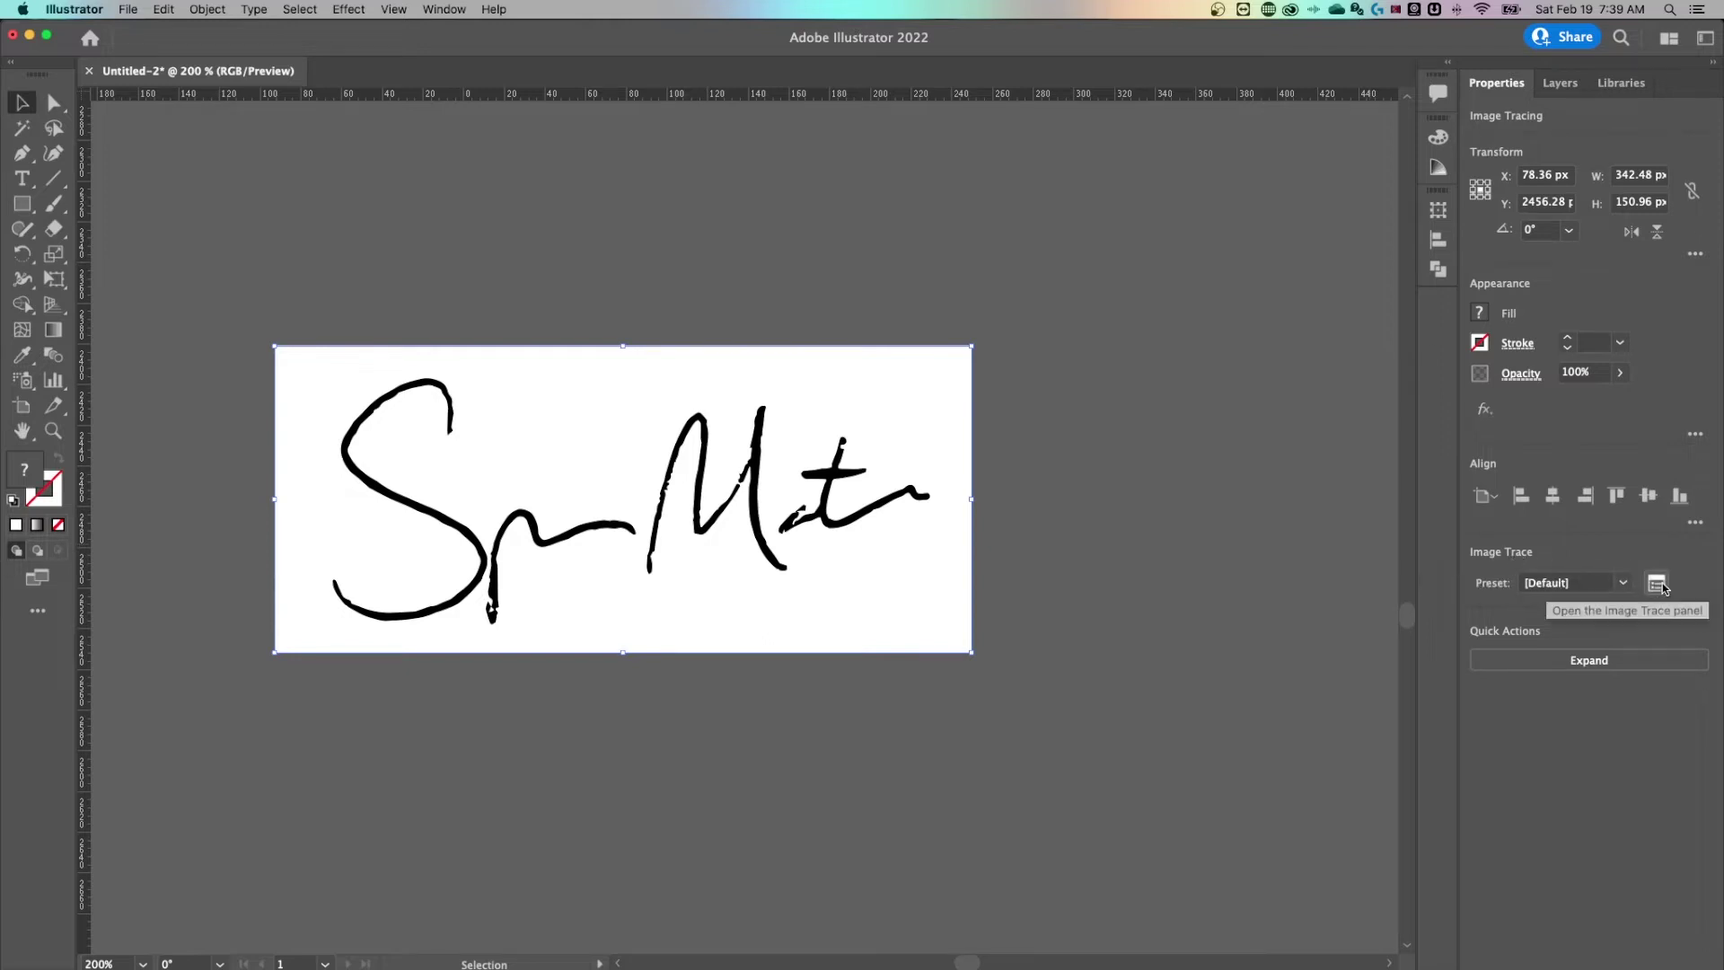
left_click(1657, 584)
Adjust the trace threshold, settling at 174 so the signature stays solid
mouse_move(1492, 312)
left_mouse_down()
mouse_move(1188, 261)
mouse_move(1177, 212)
left_mouse_up()
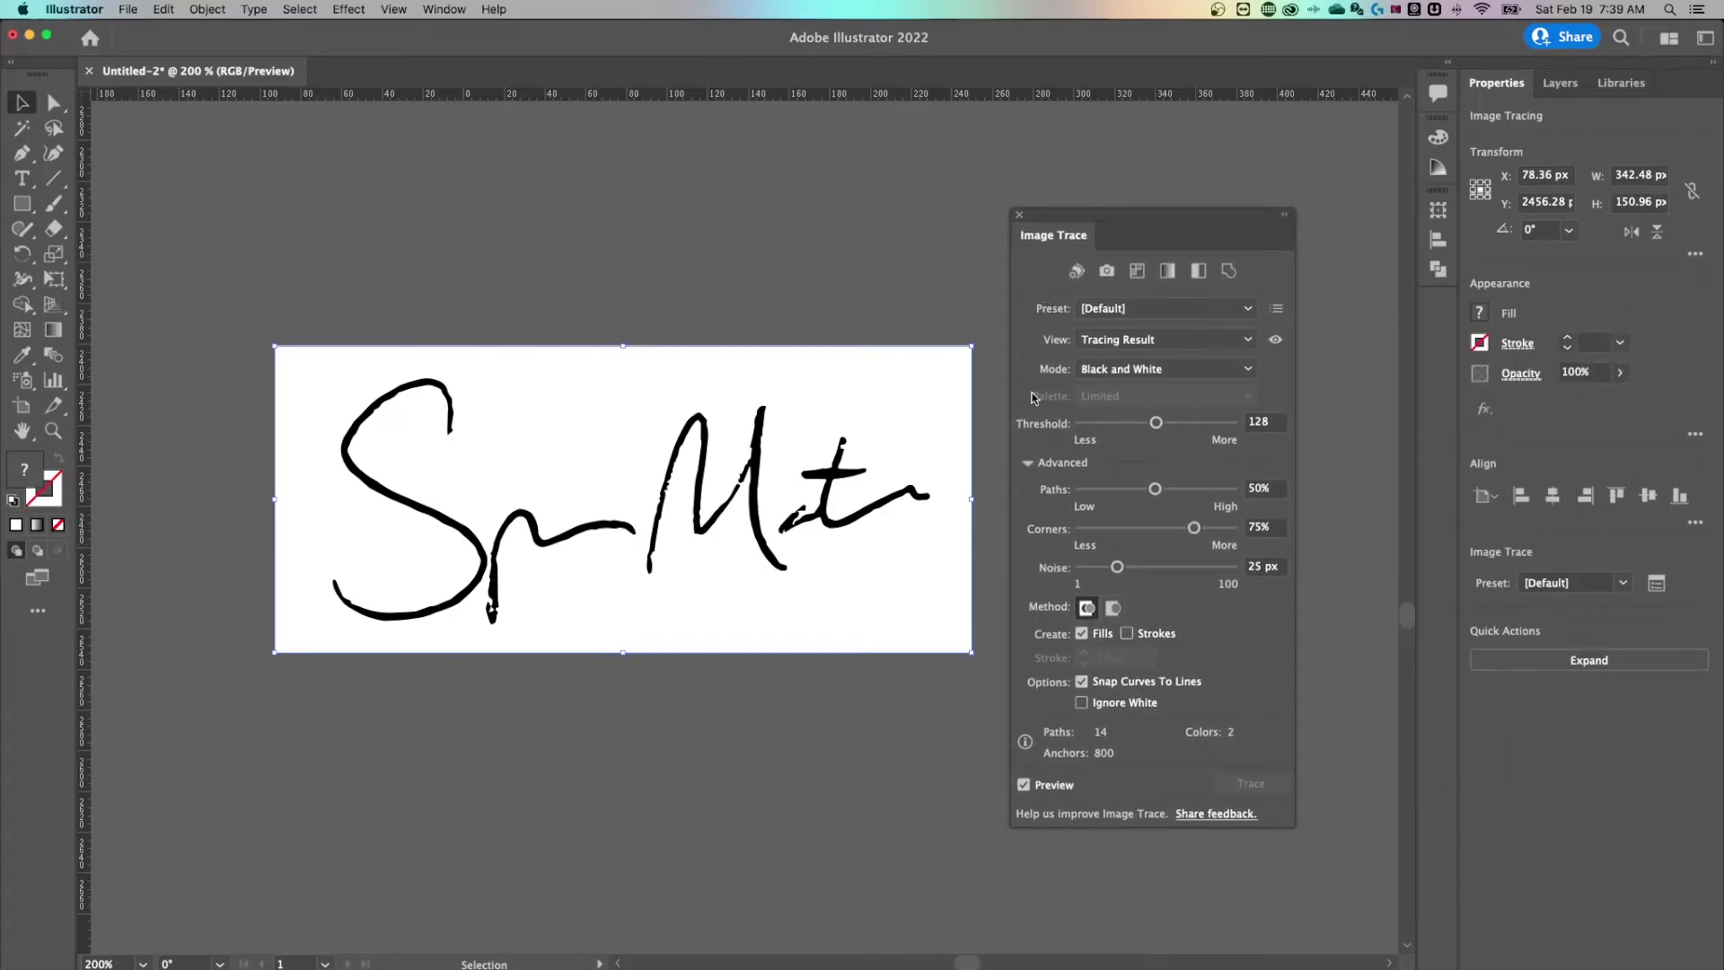
left_click_drag(1155, 422, 1214, 428)
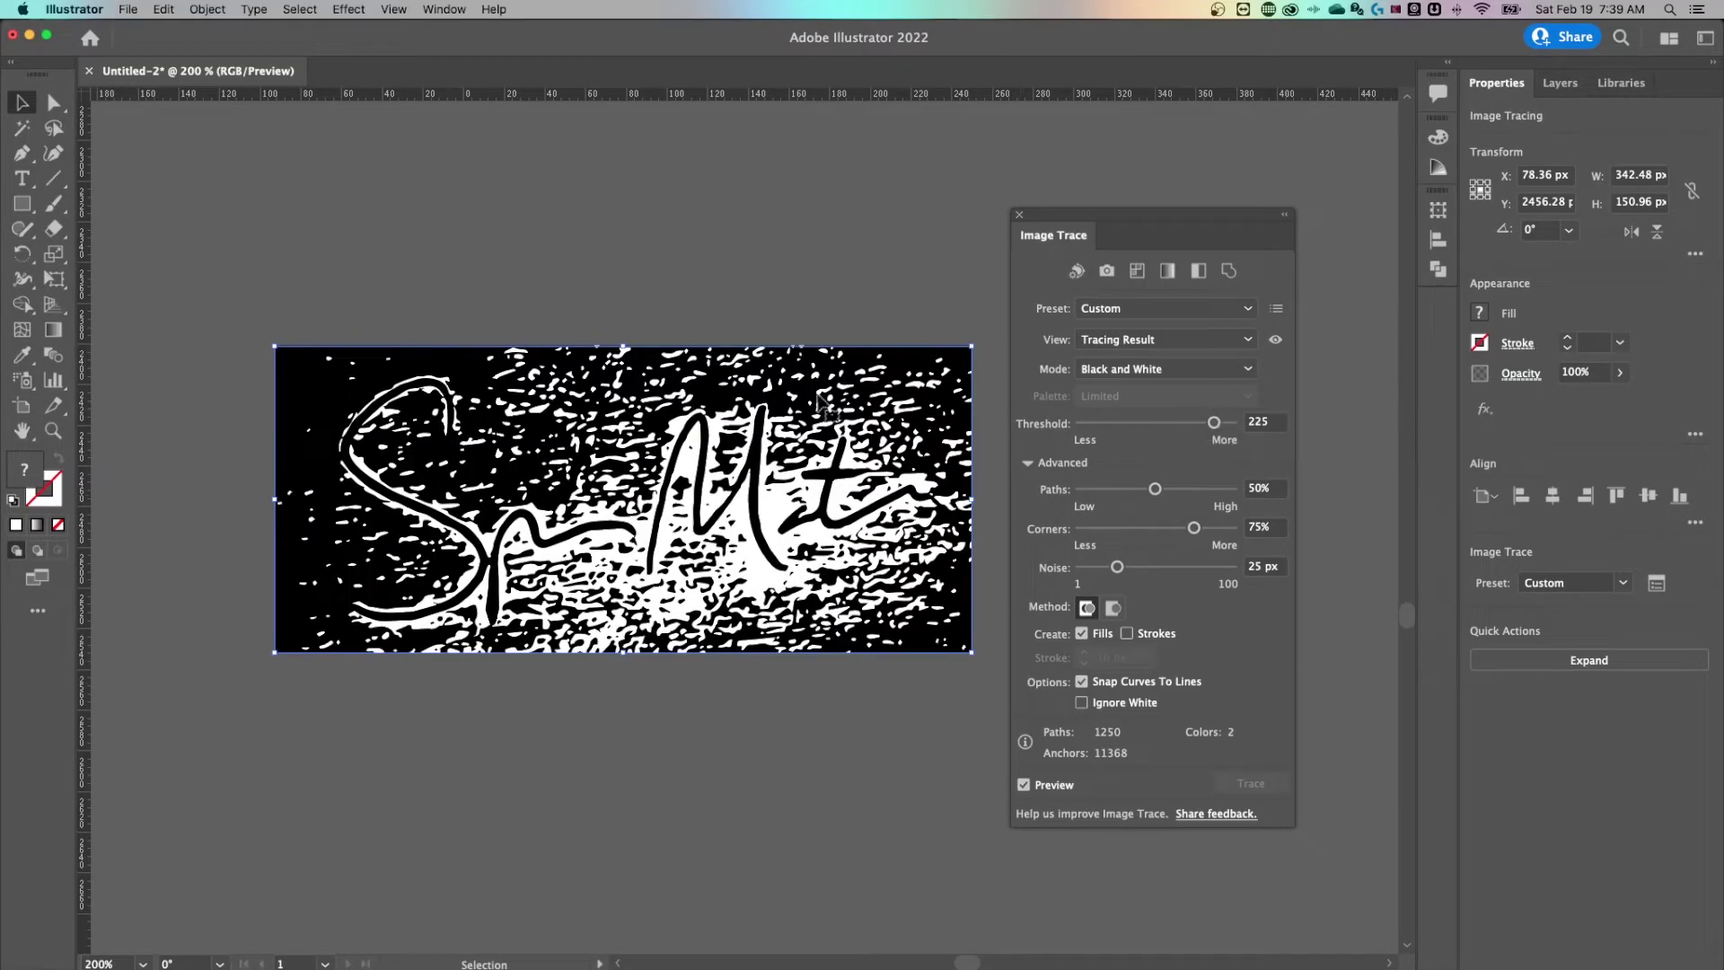
left_click_drag(1214, 423, 1094, 426)
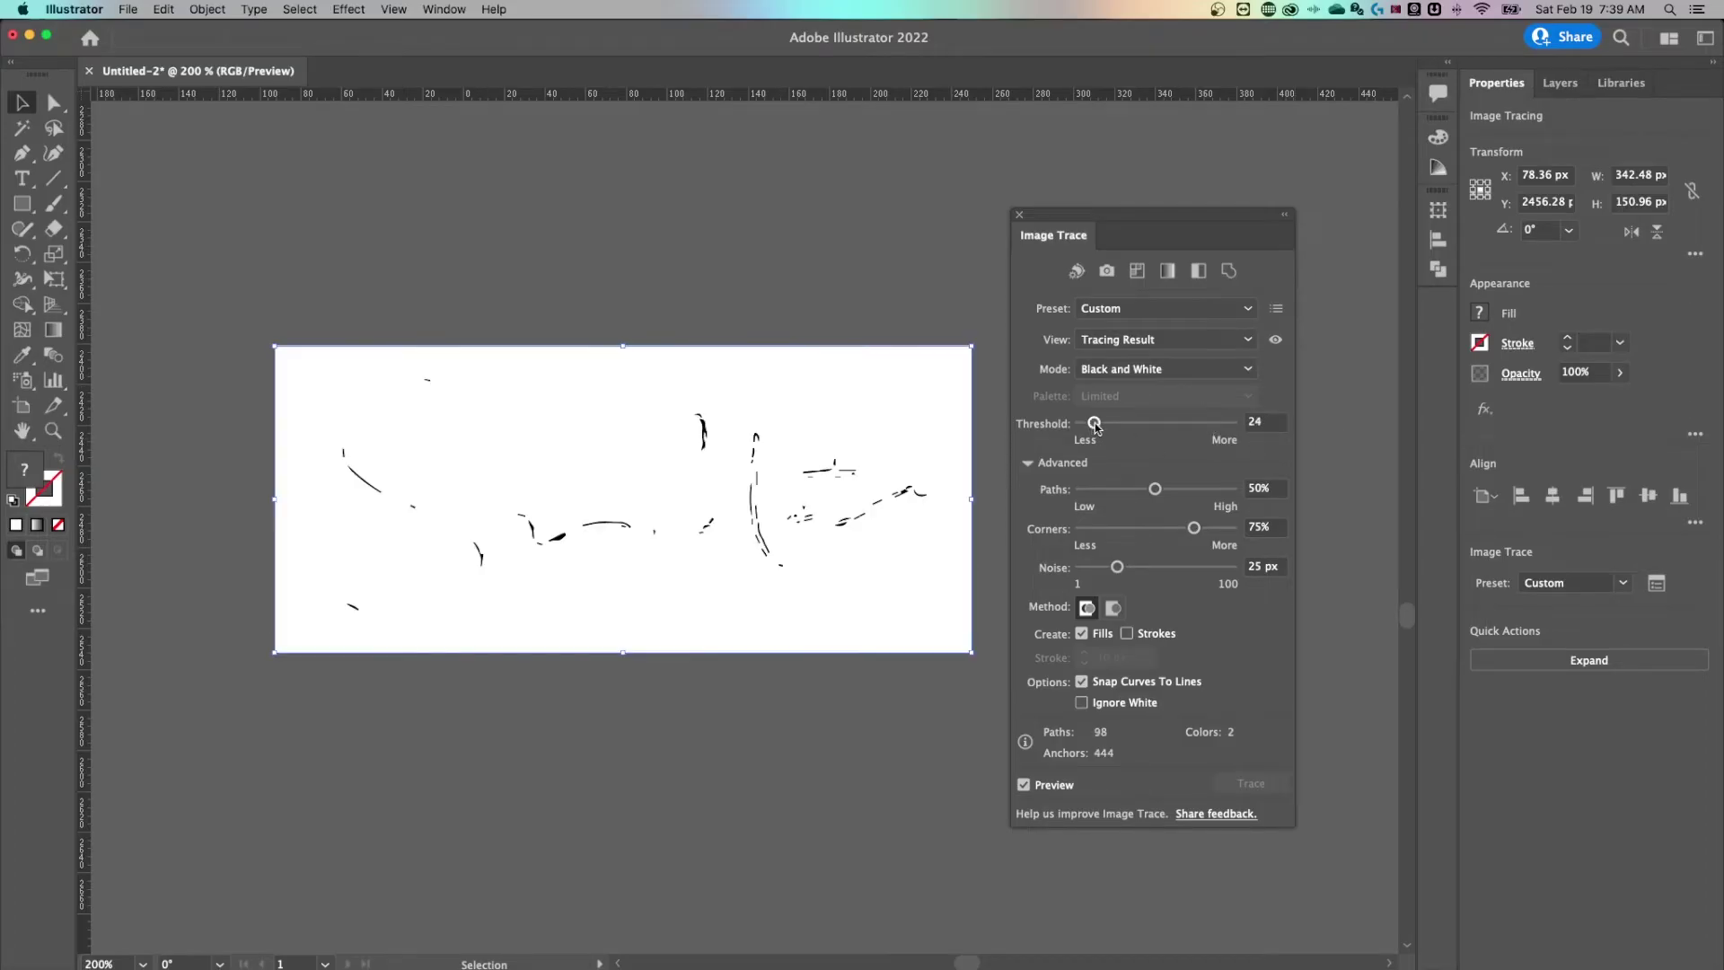
left_click_drag(1096, 425, 1172, 425)
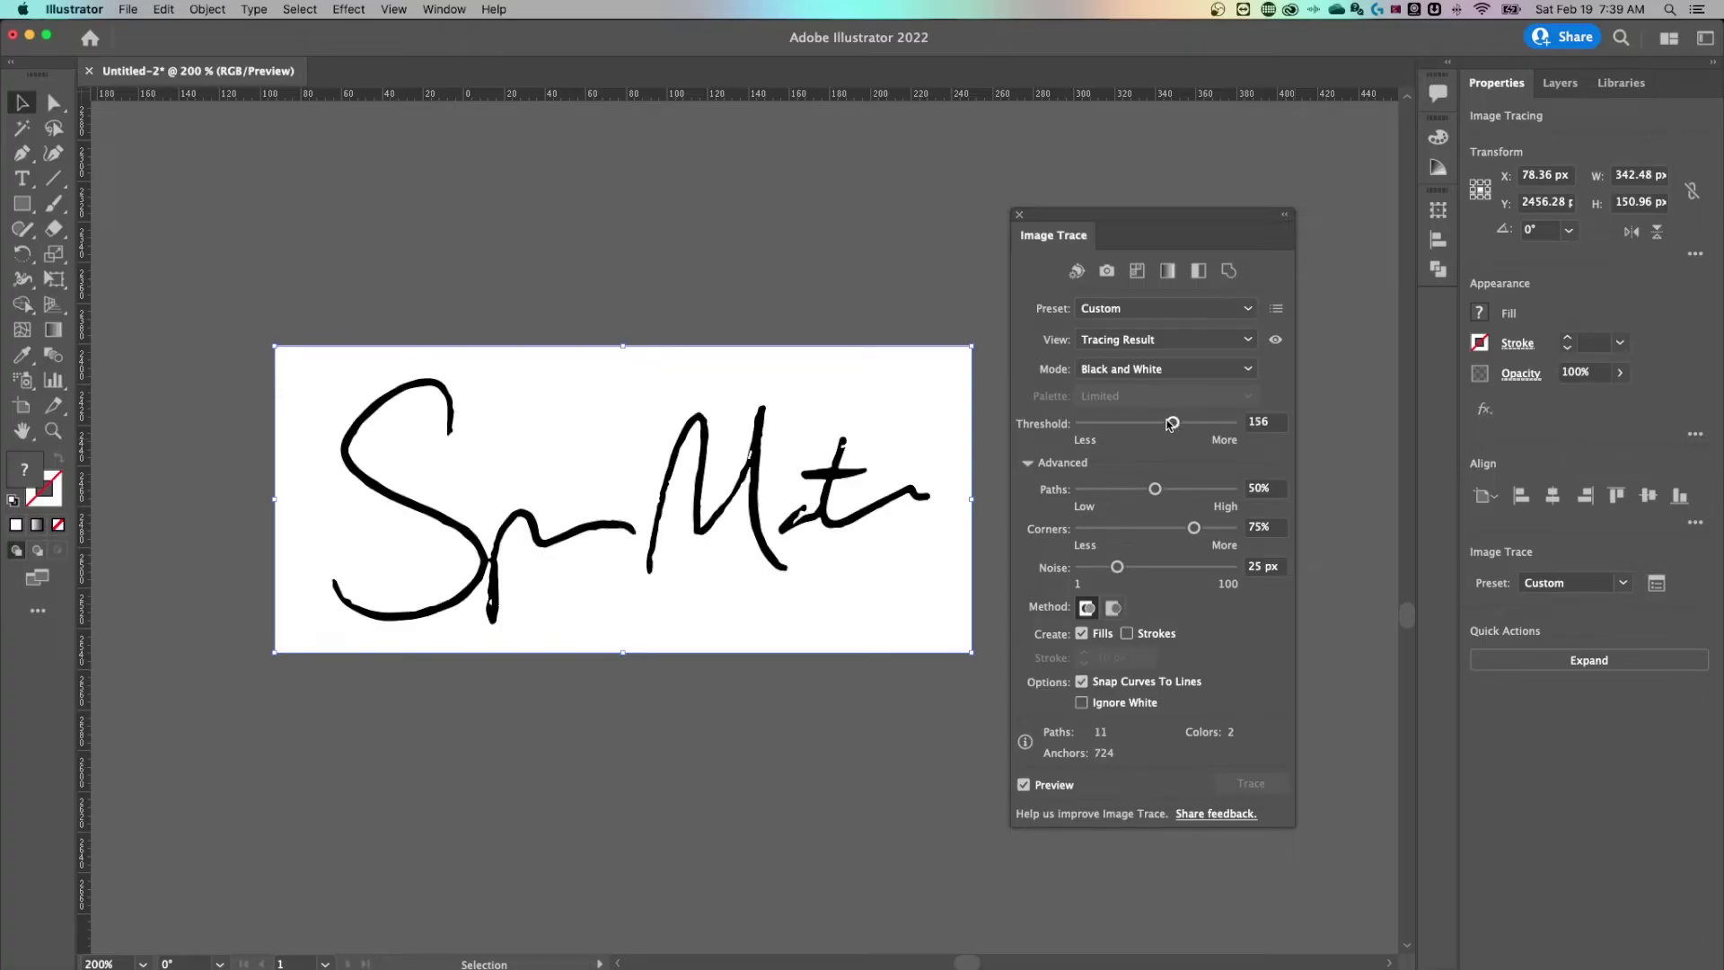
left_click_drag(1173, 426, 1183, 424)
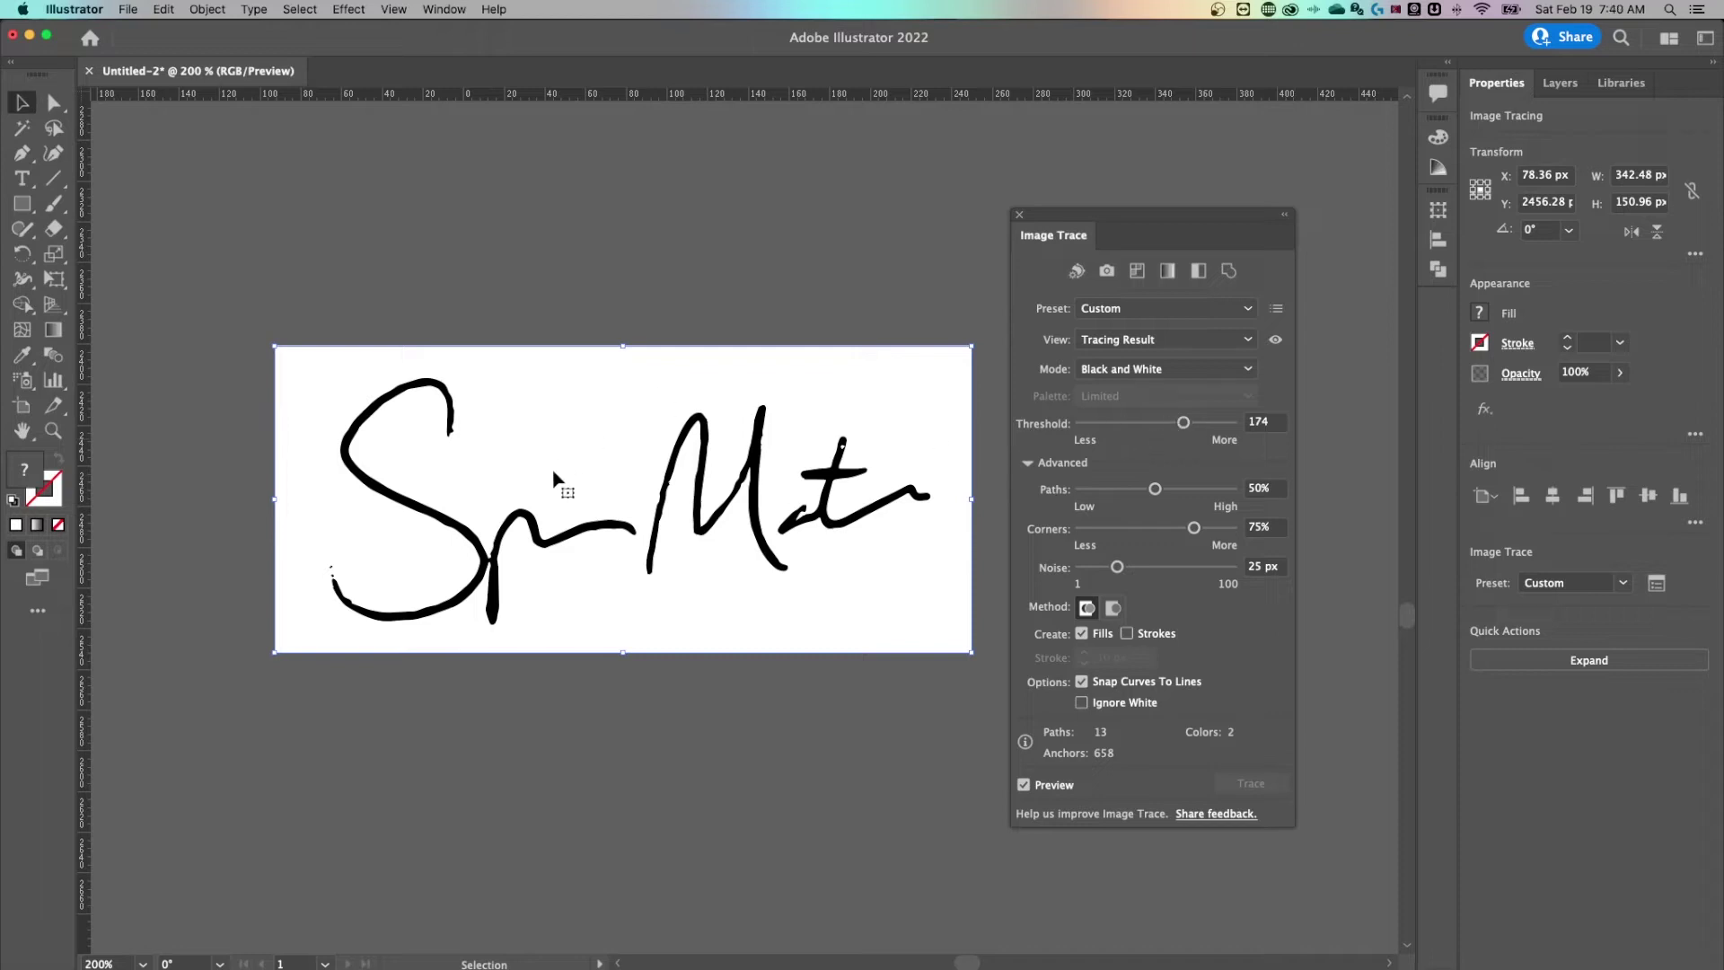
Set path fidelity just under 82% and ignore white, leaving only black paths
left_click_drag(1156, 490, 1091, 497)
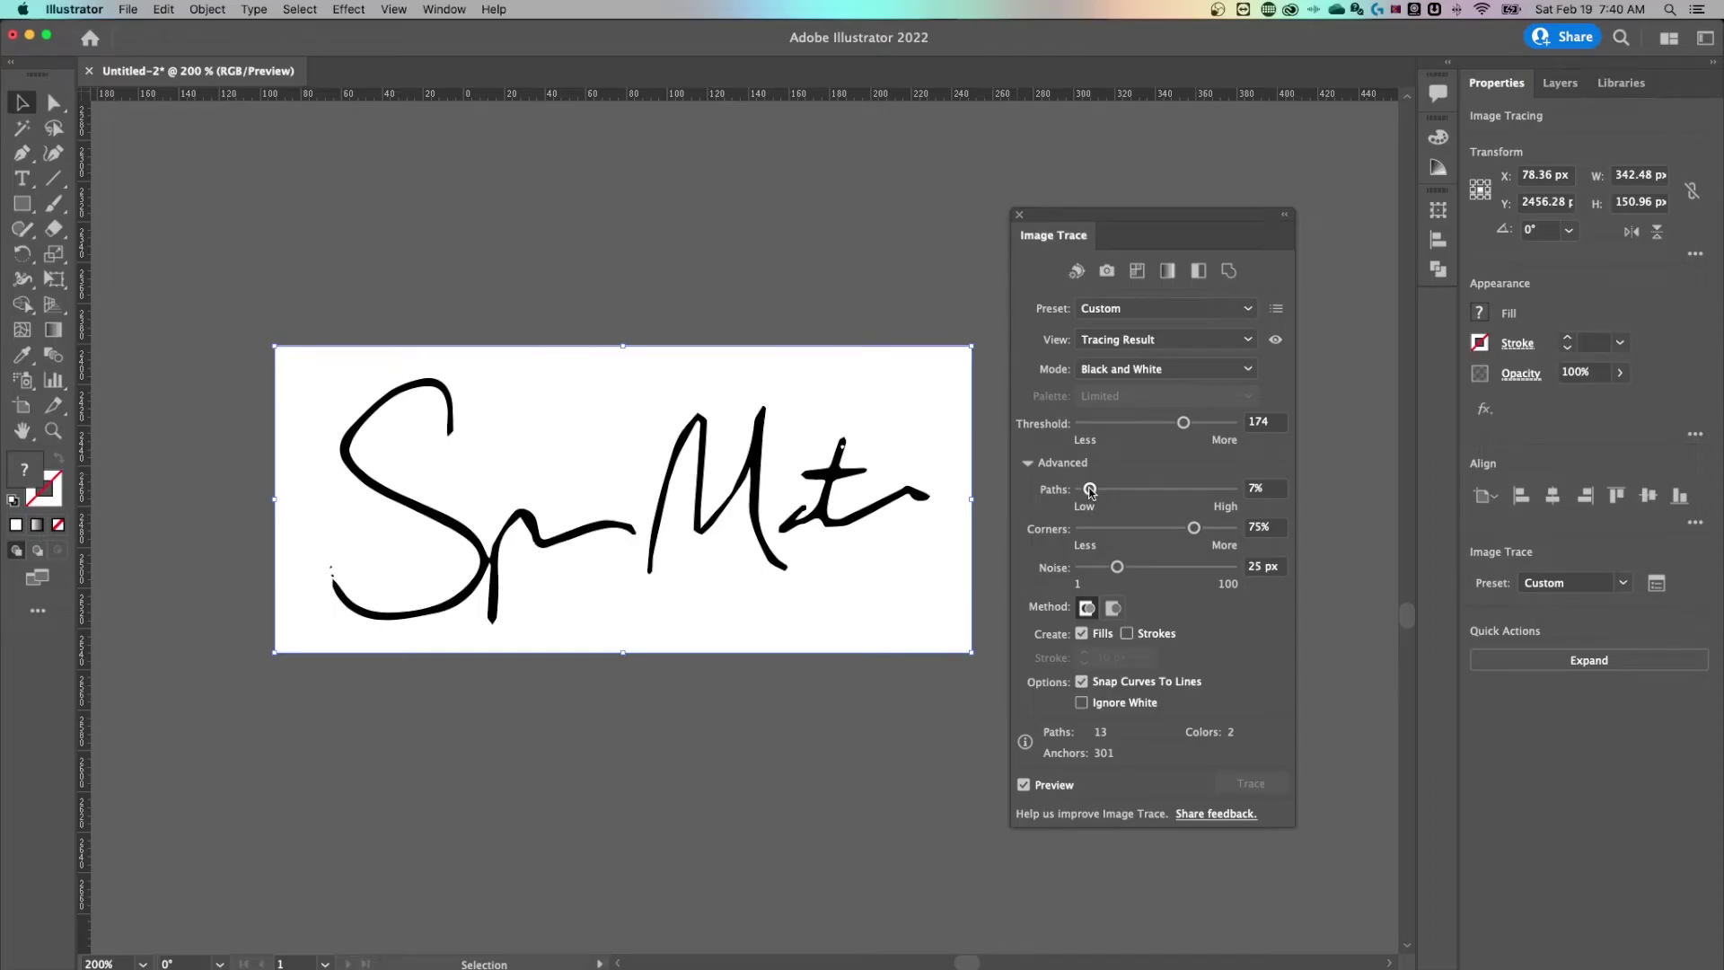
left_click_drag(1090, 491, 1215, 490)
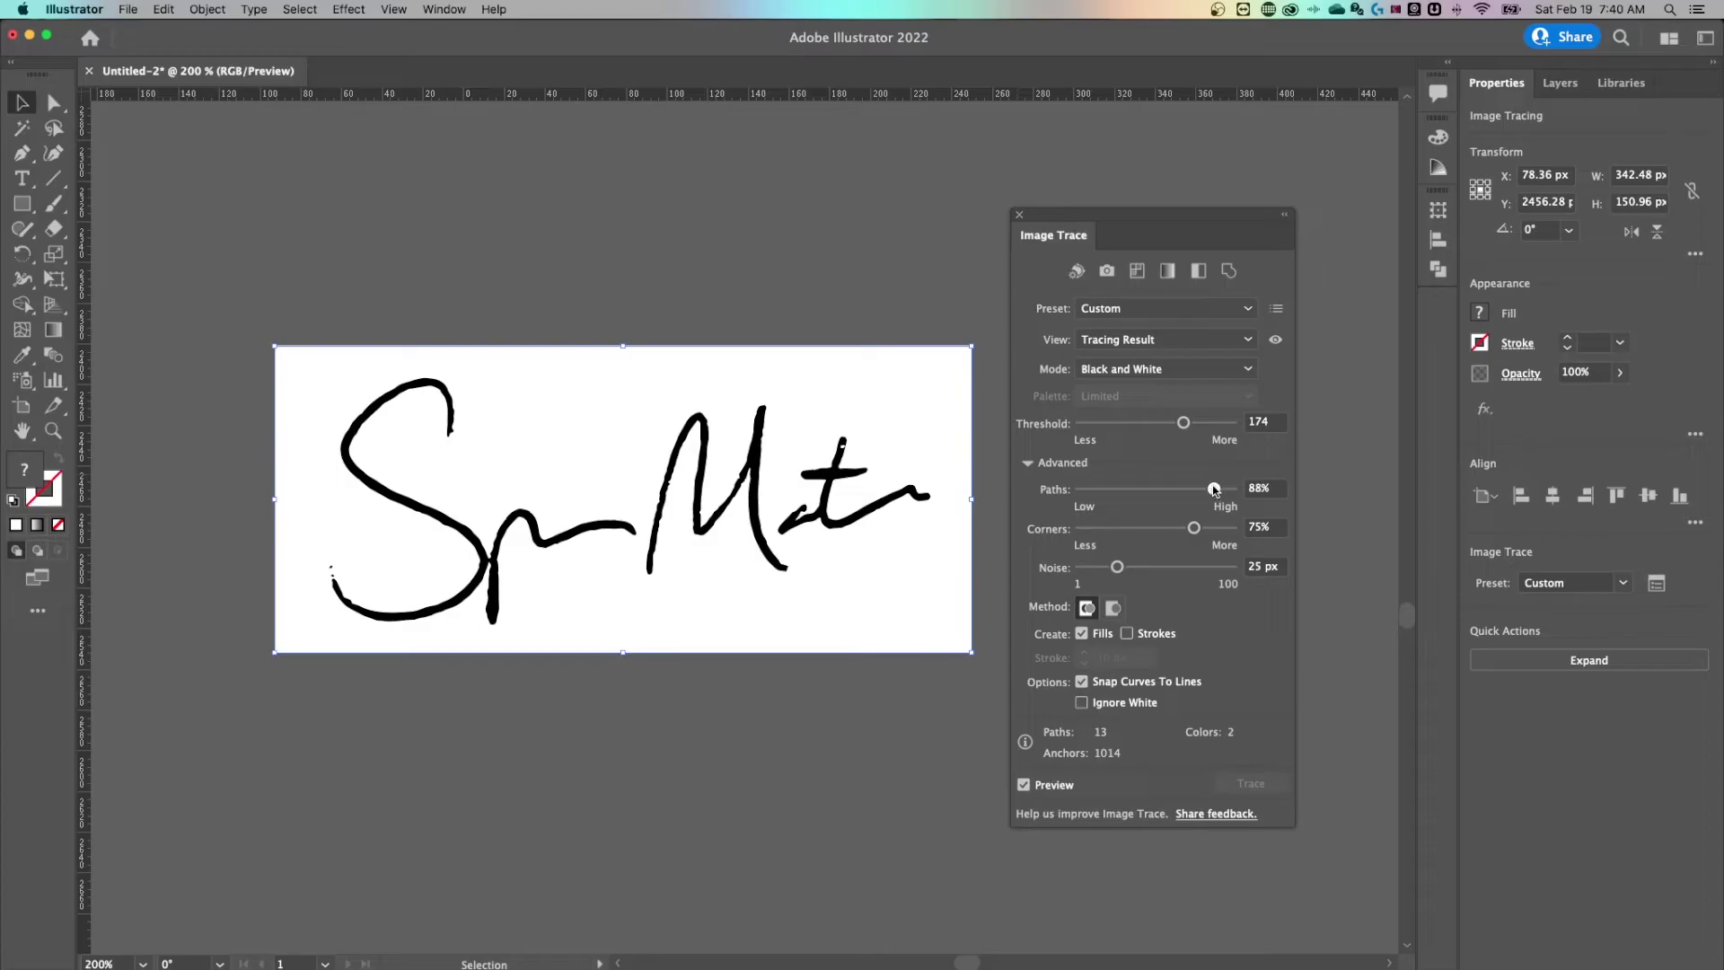
left_click_drag(1214, 489, 1189, 533)
left_click(1082, 703)
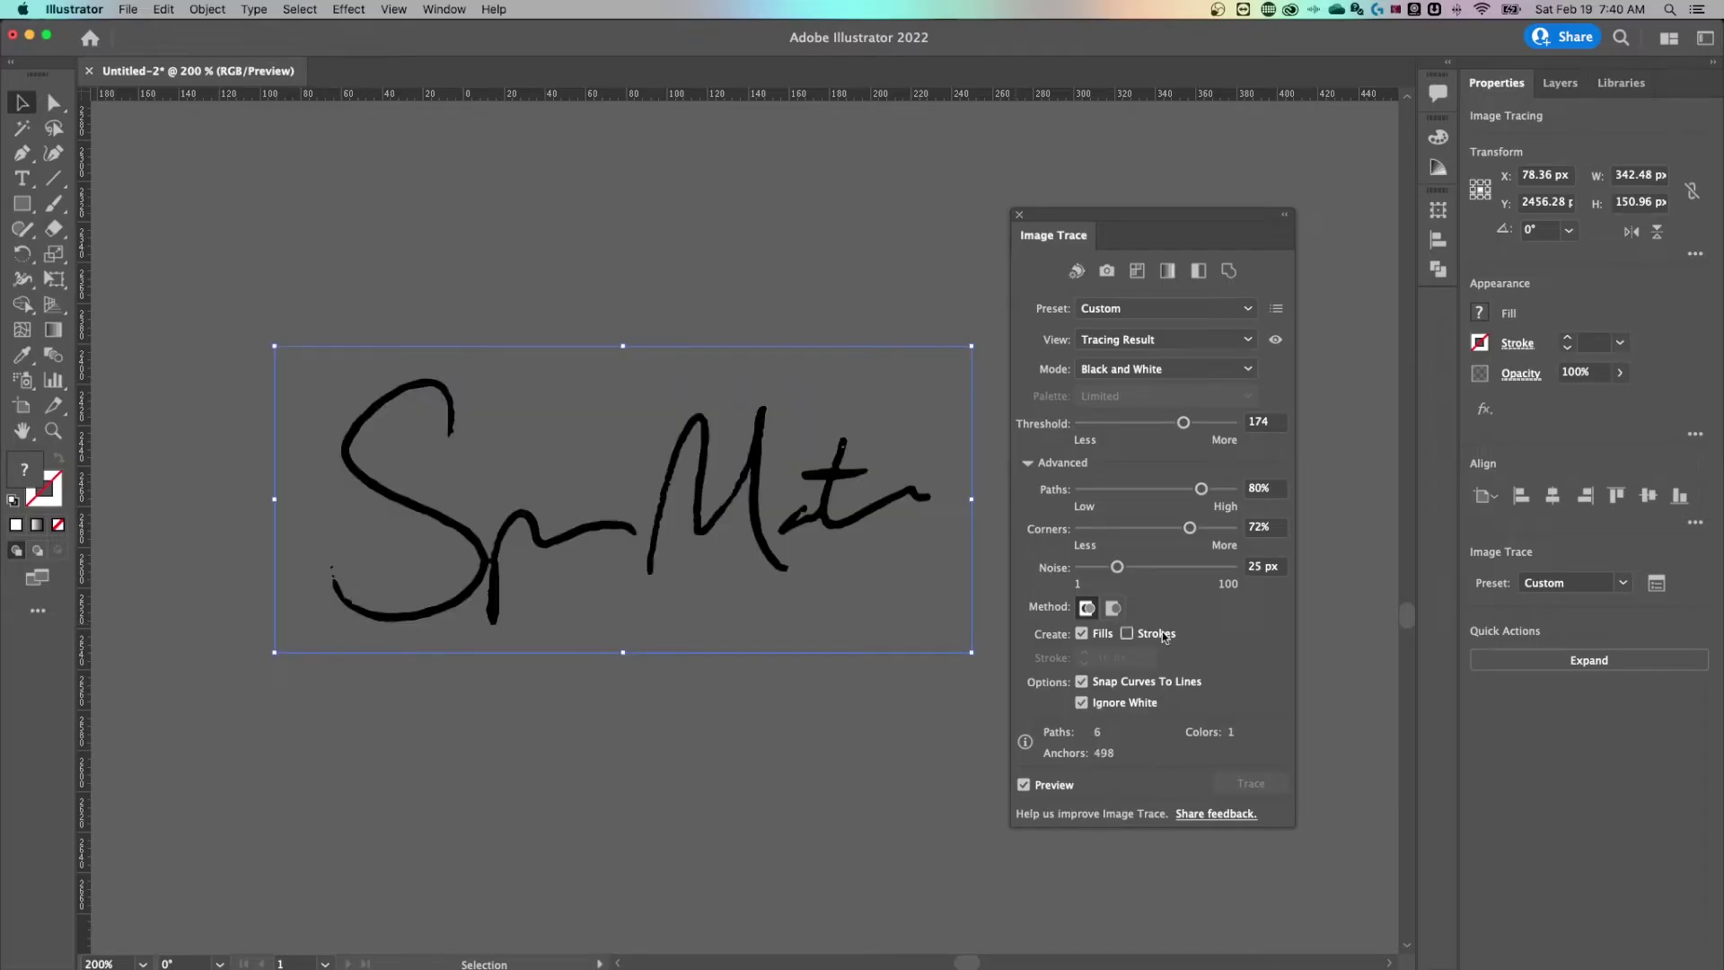
left_click_drag(1052, 215, 1055, 195)
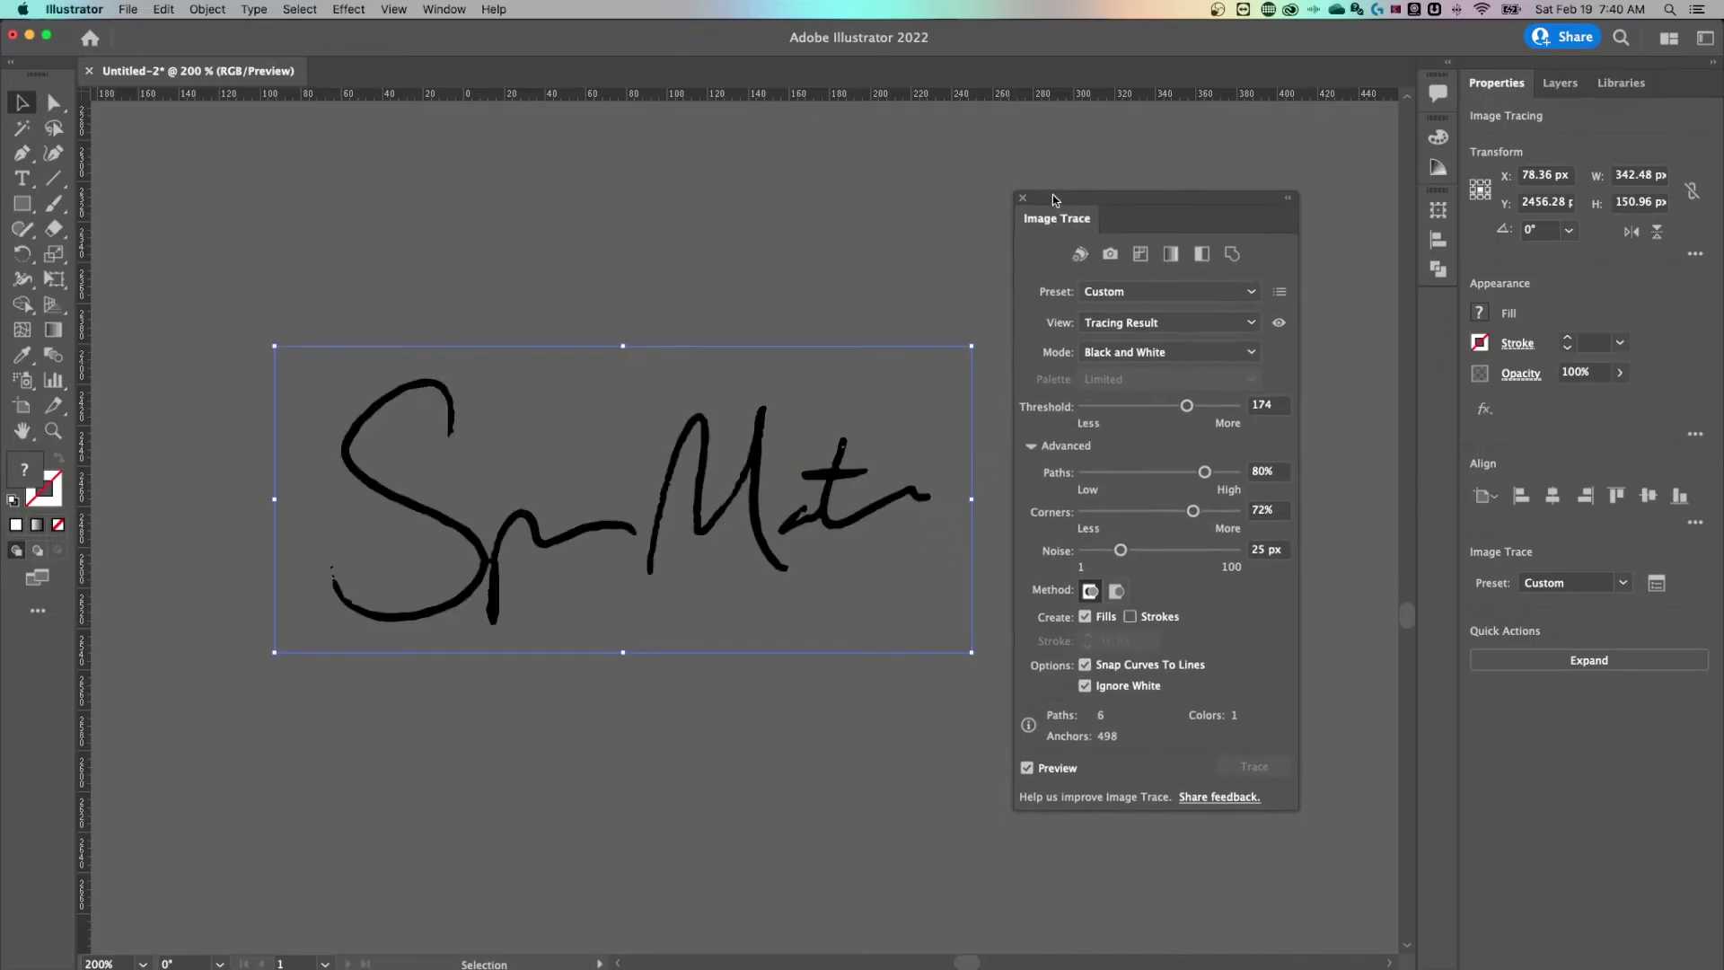
left_click(1024, 194)
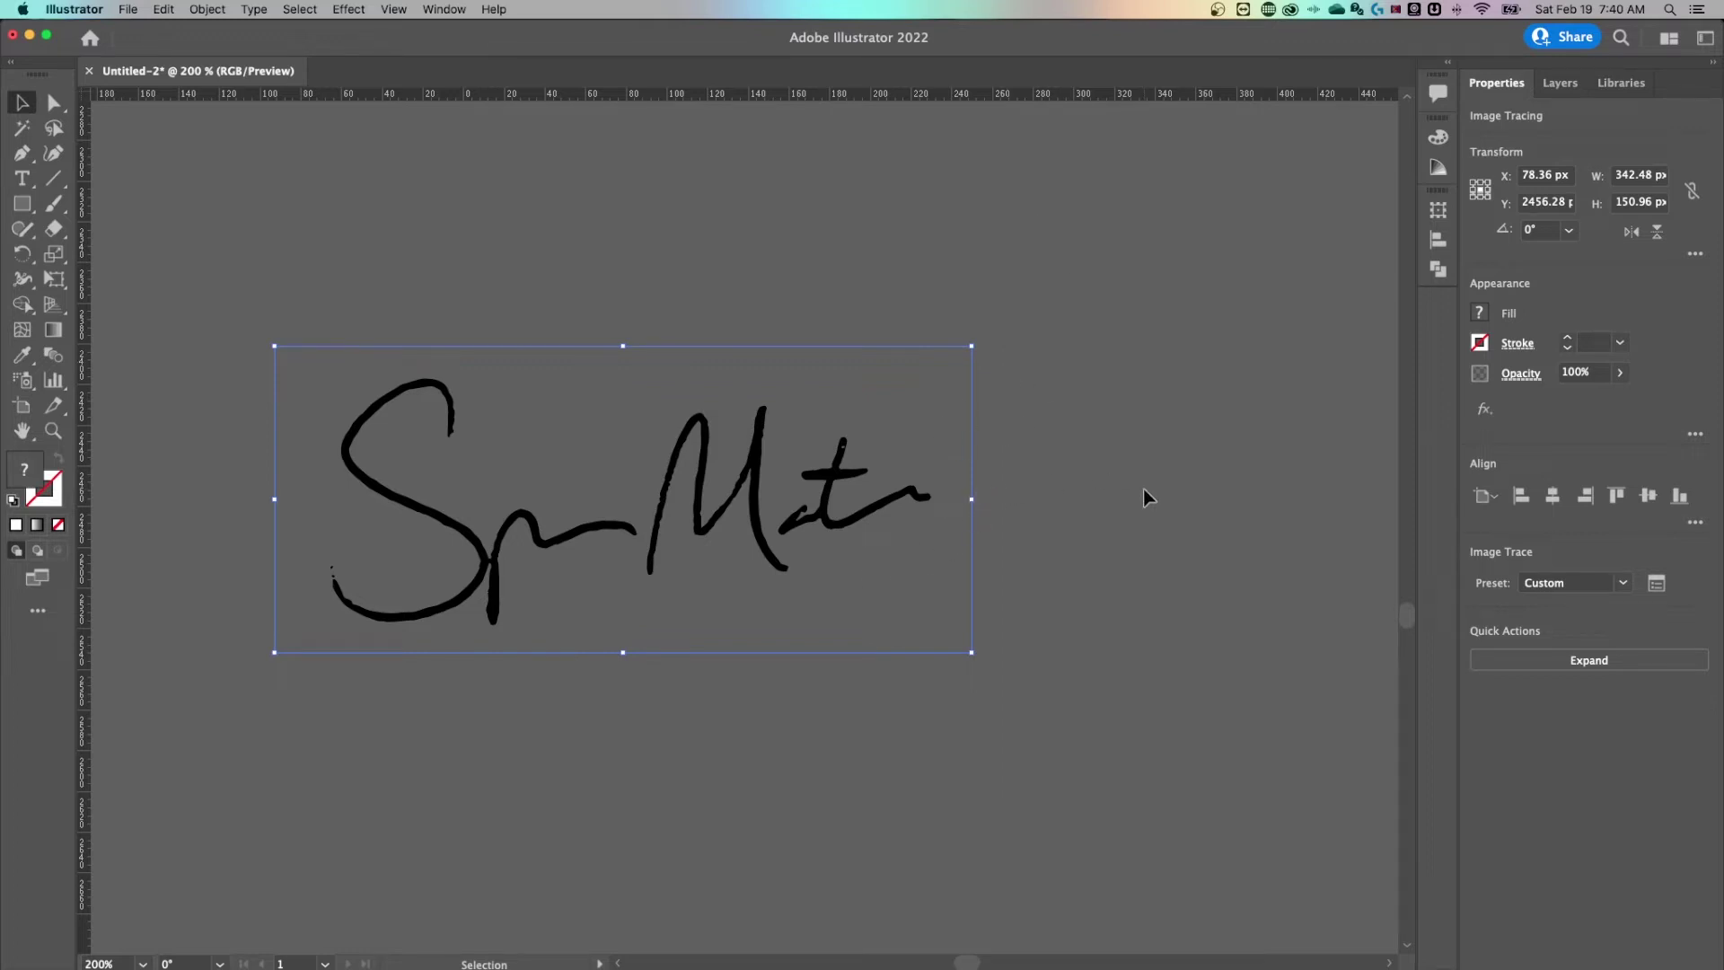
Expand the signature trace into black vector paths, then deselect it
key("a")
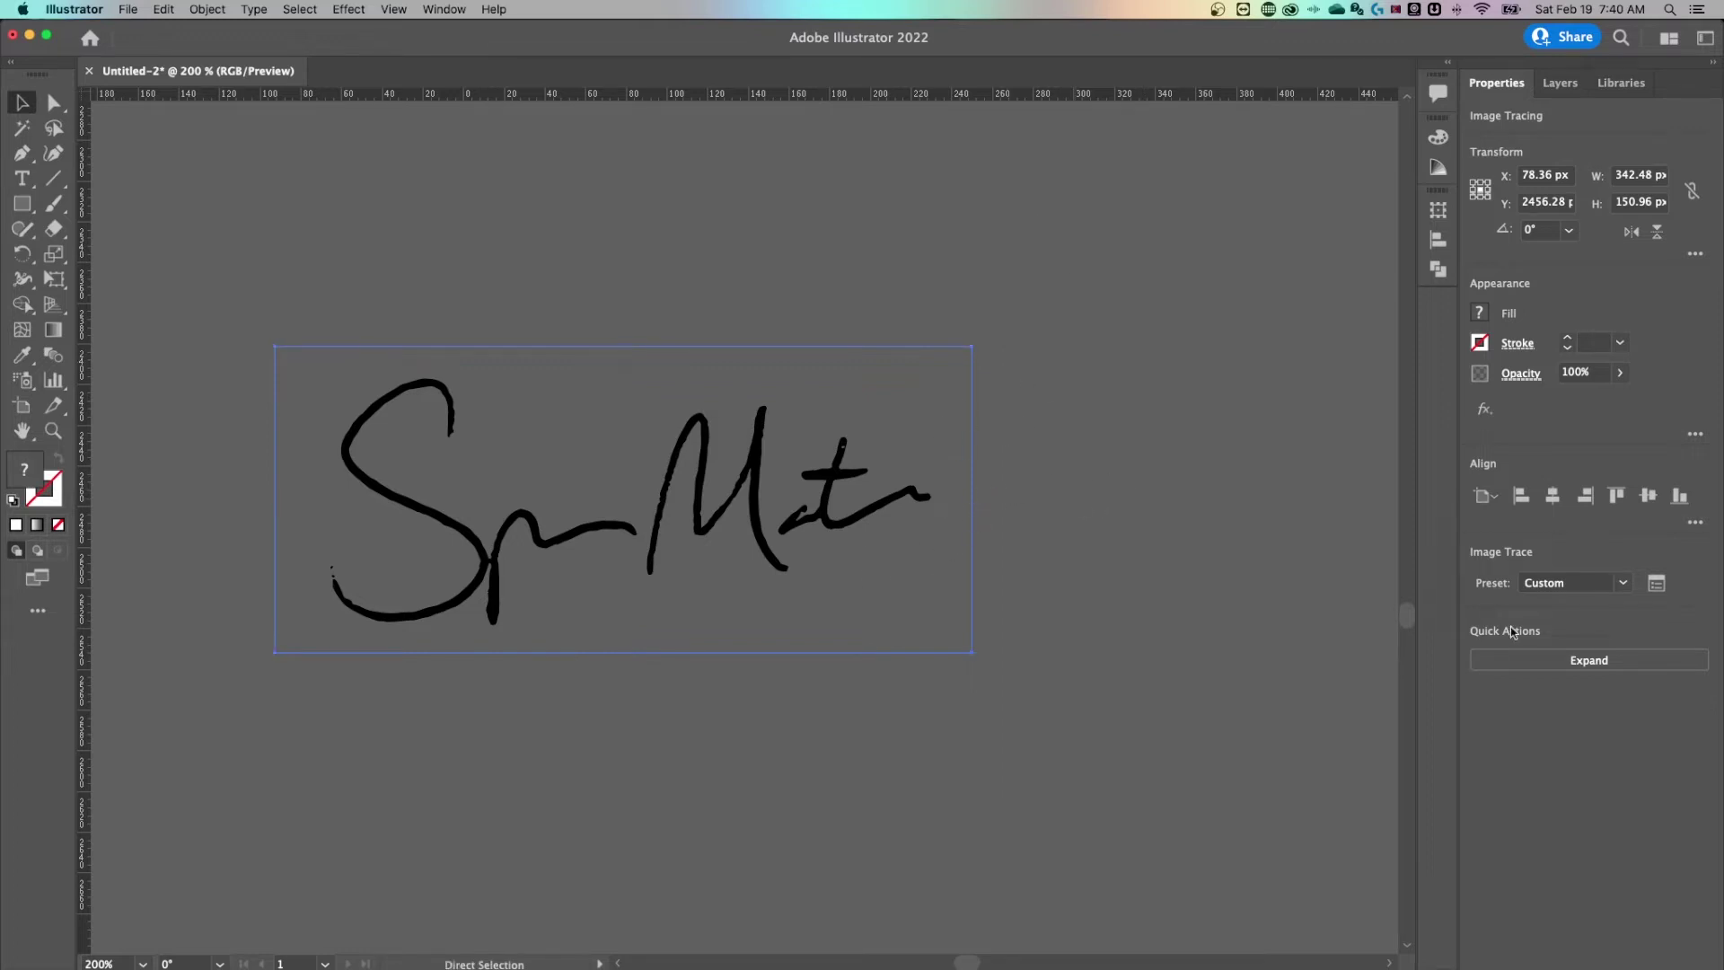
left_click(1551, 659)
key("v")
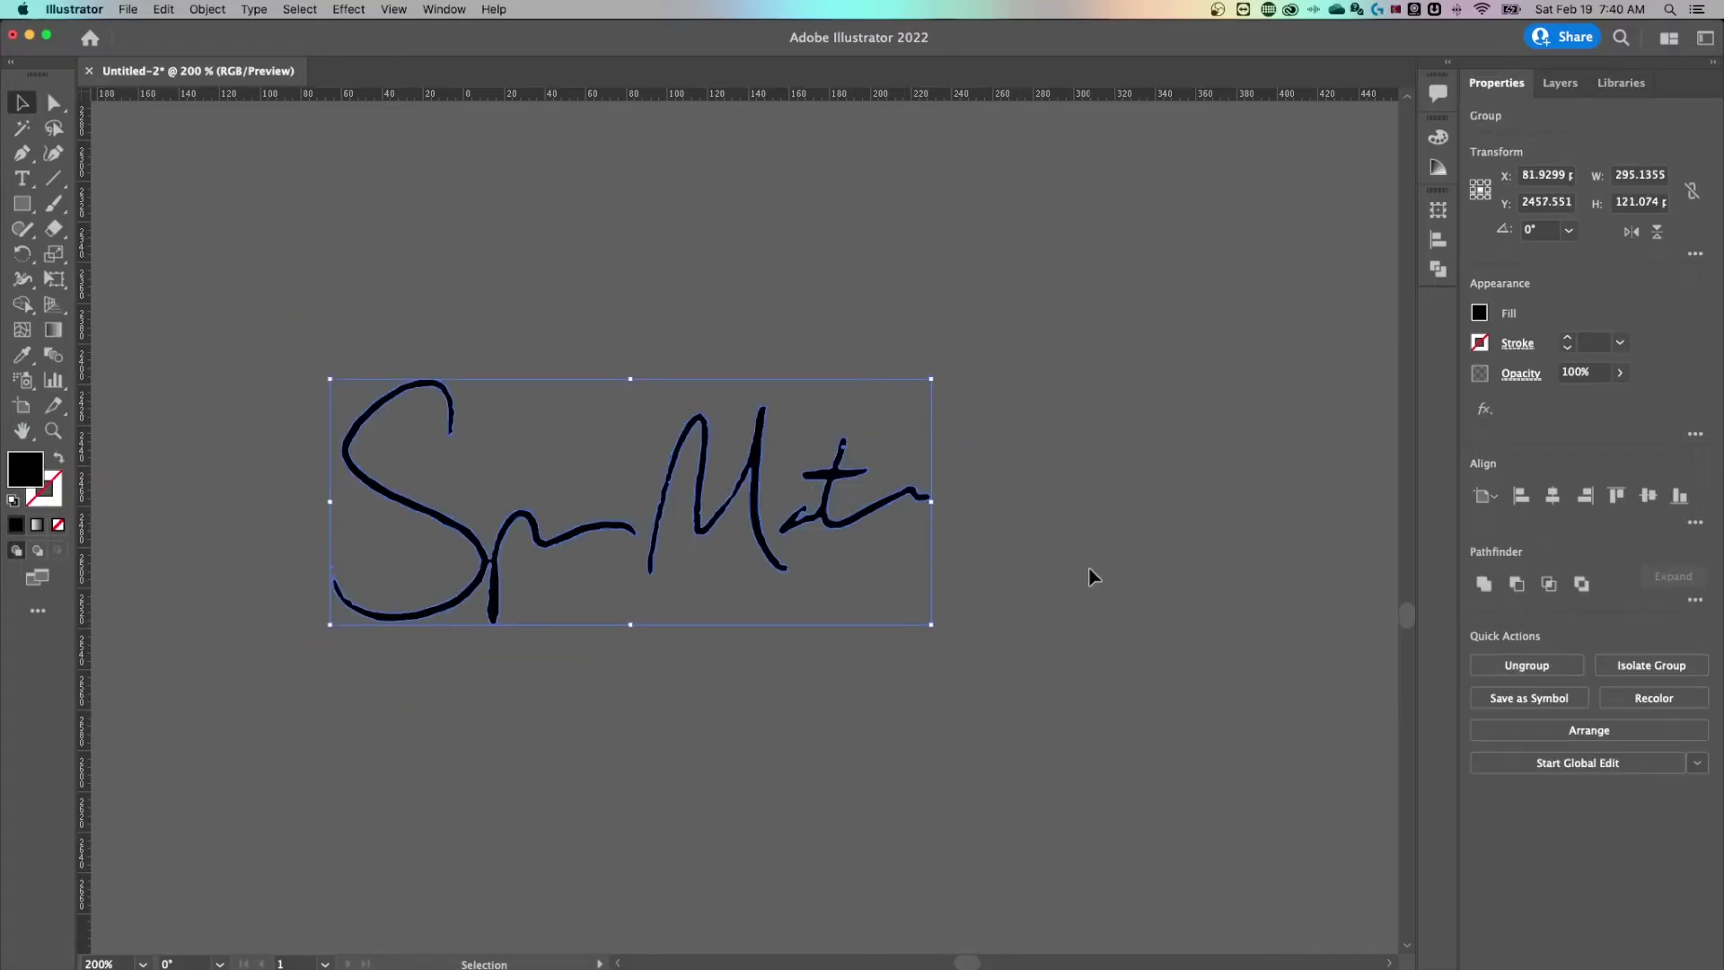
left_click(1114, 558)
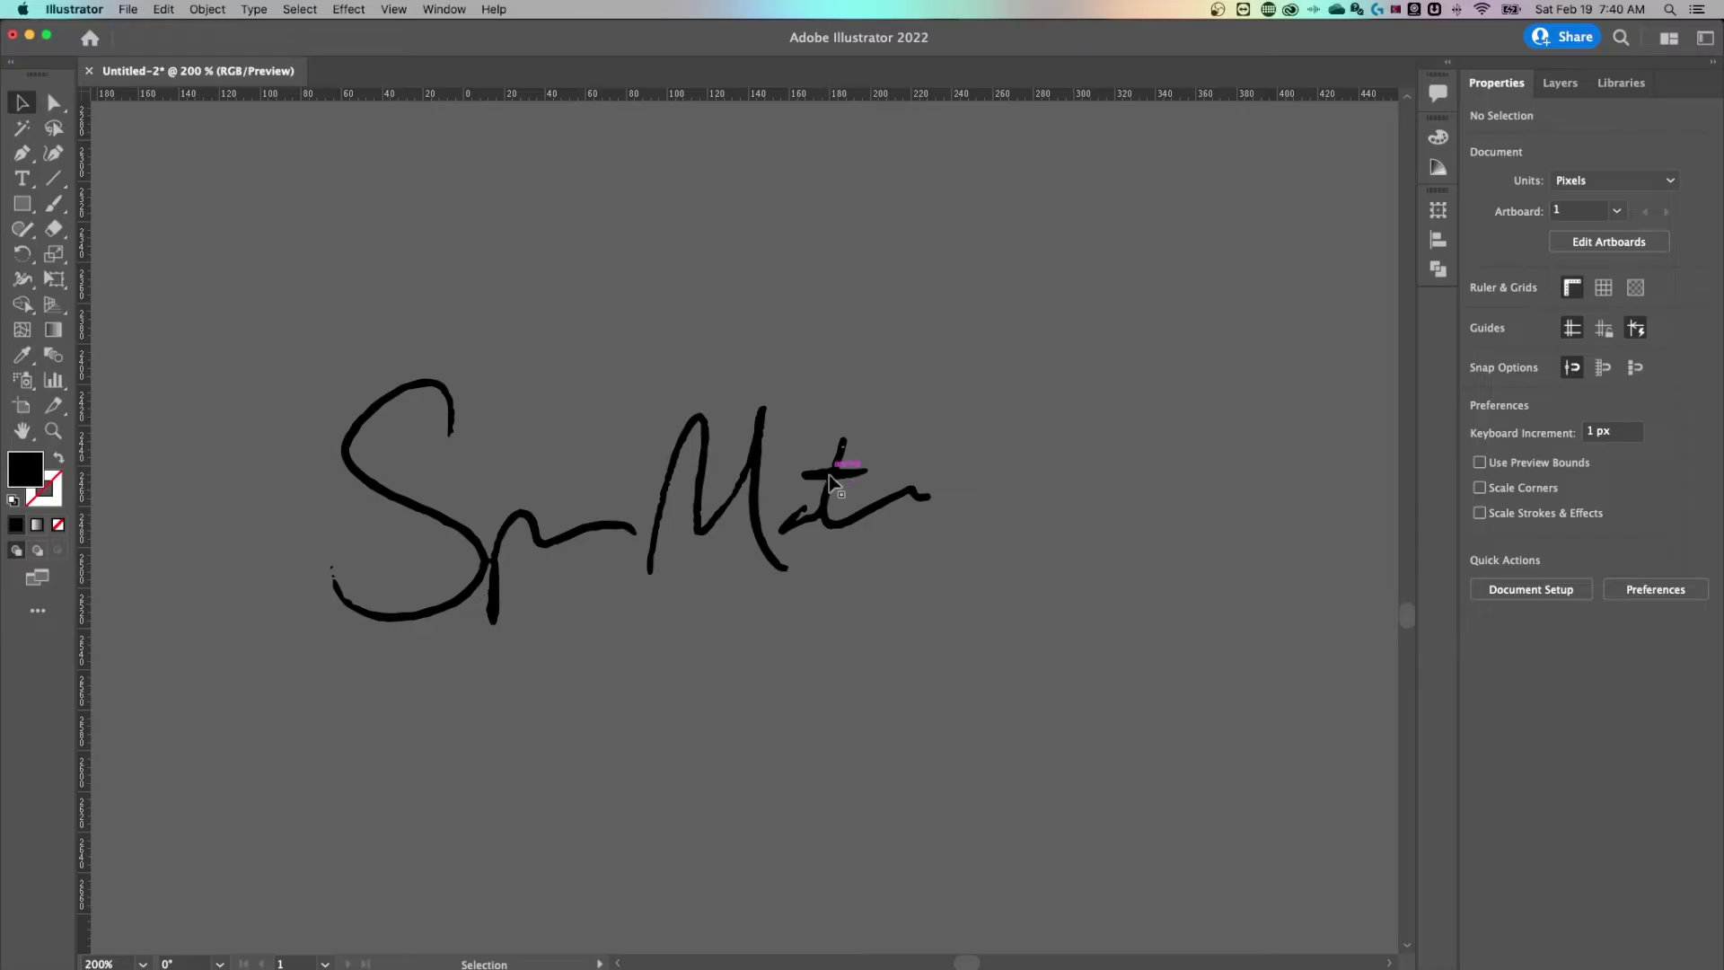
key("super+a")
Isolate the signature group and inspect its anchor points and its t, S and M strokes
left_click(1077, 477)
mouse_move(754, 455)
left_mouse_down()
mouse_move(790, 422)
mouse_move(790, 401)
mouse_move(759, 388)
left_mouse_up()
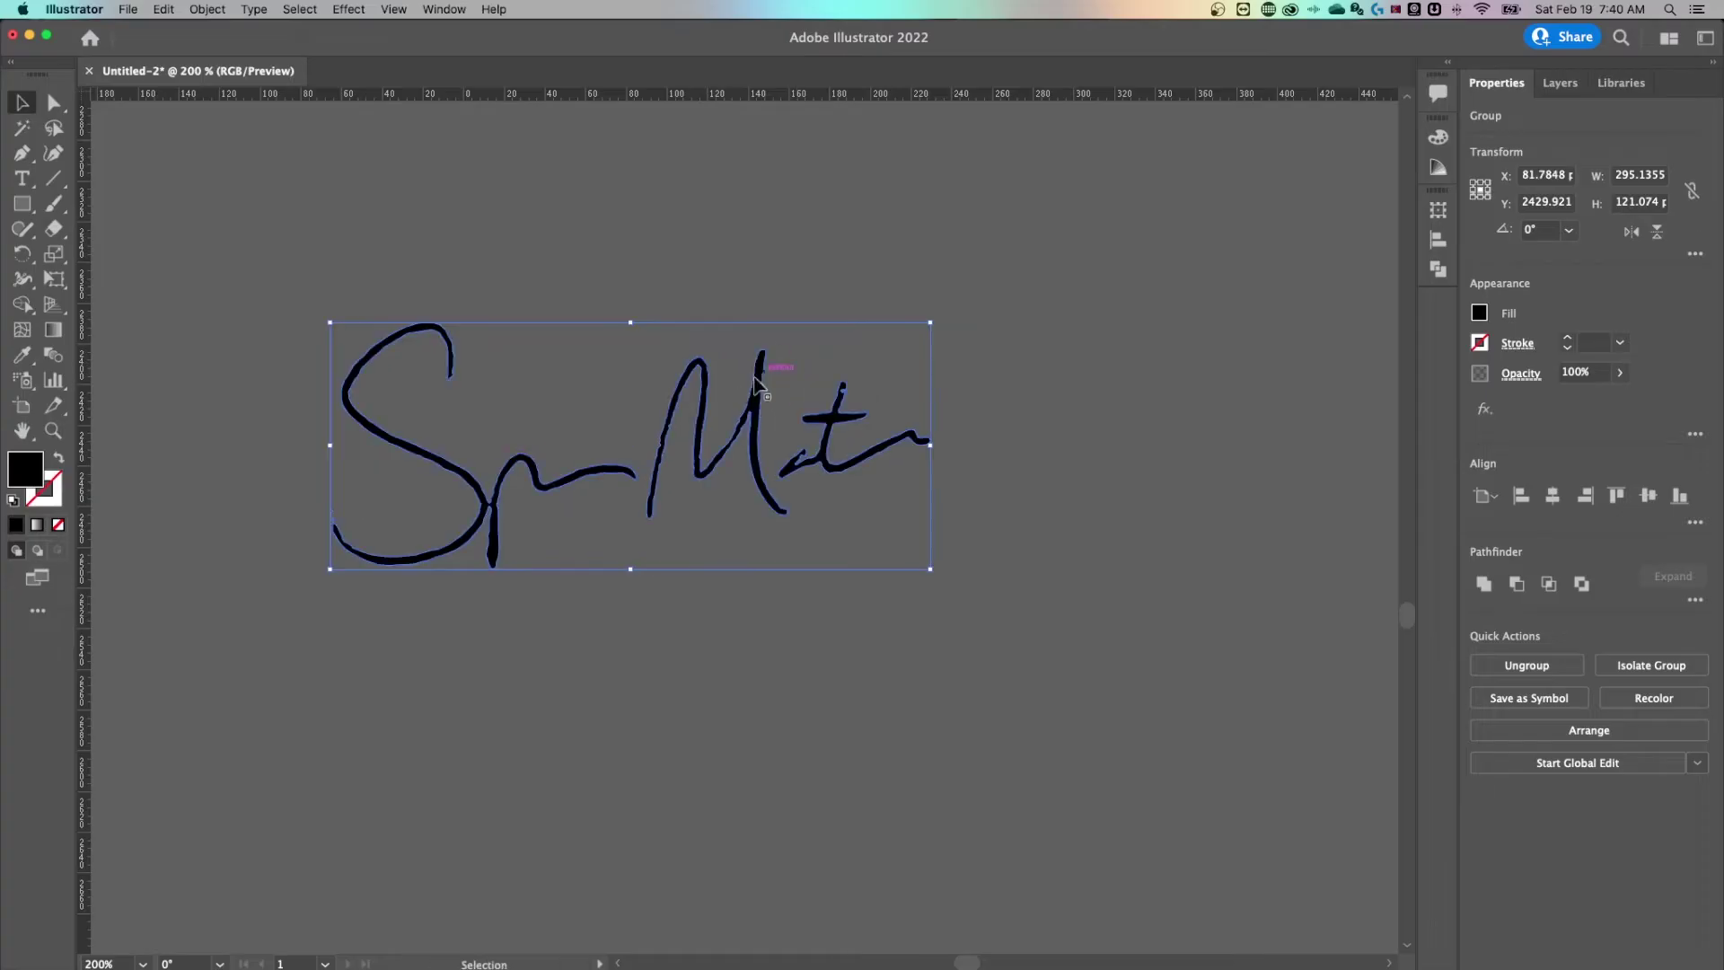
double_click(755, 389)
key("super+a")
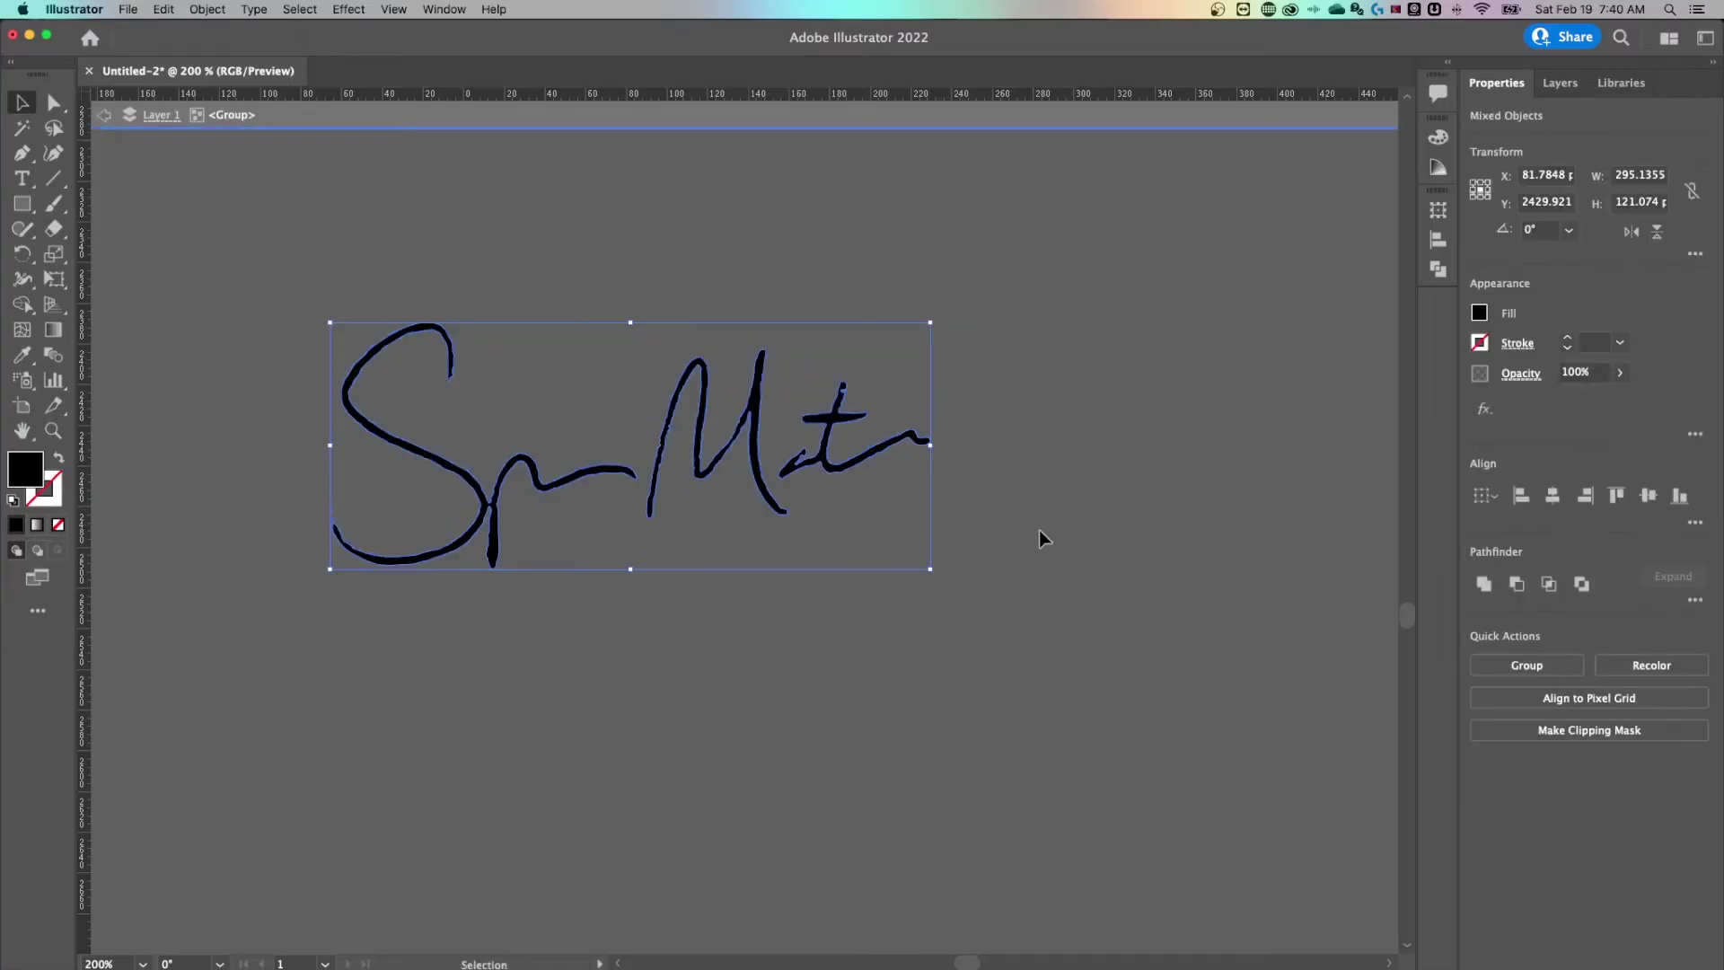
key("a")
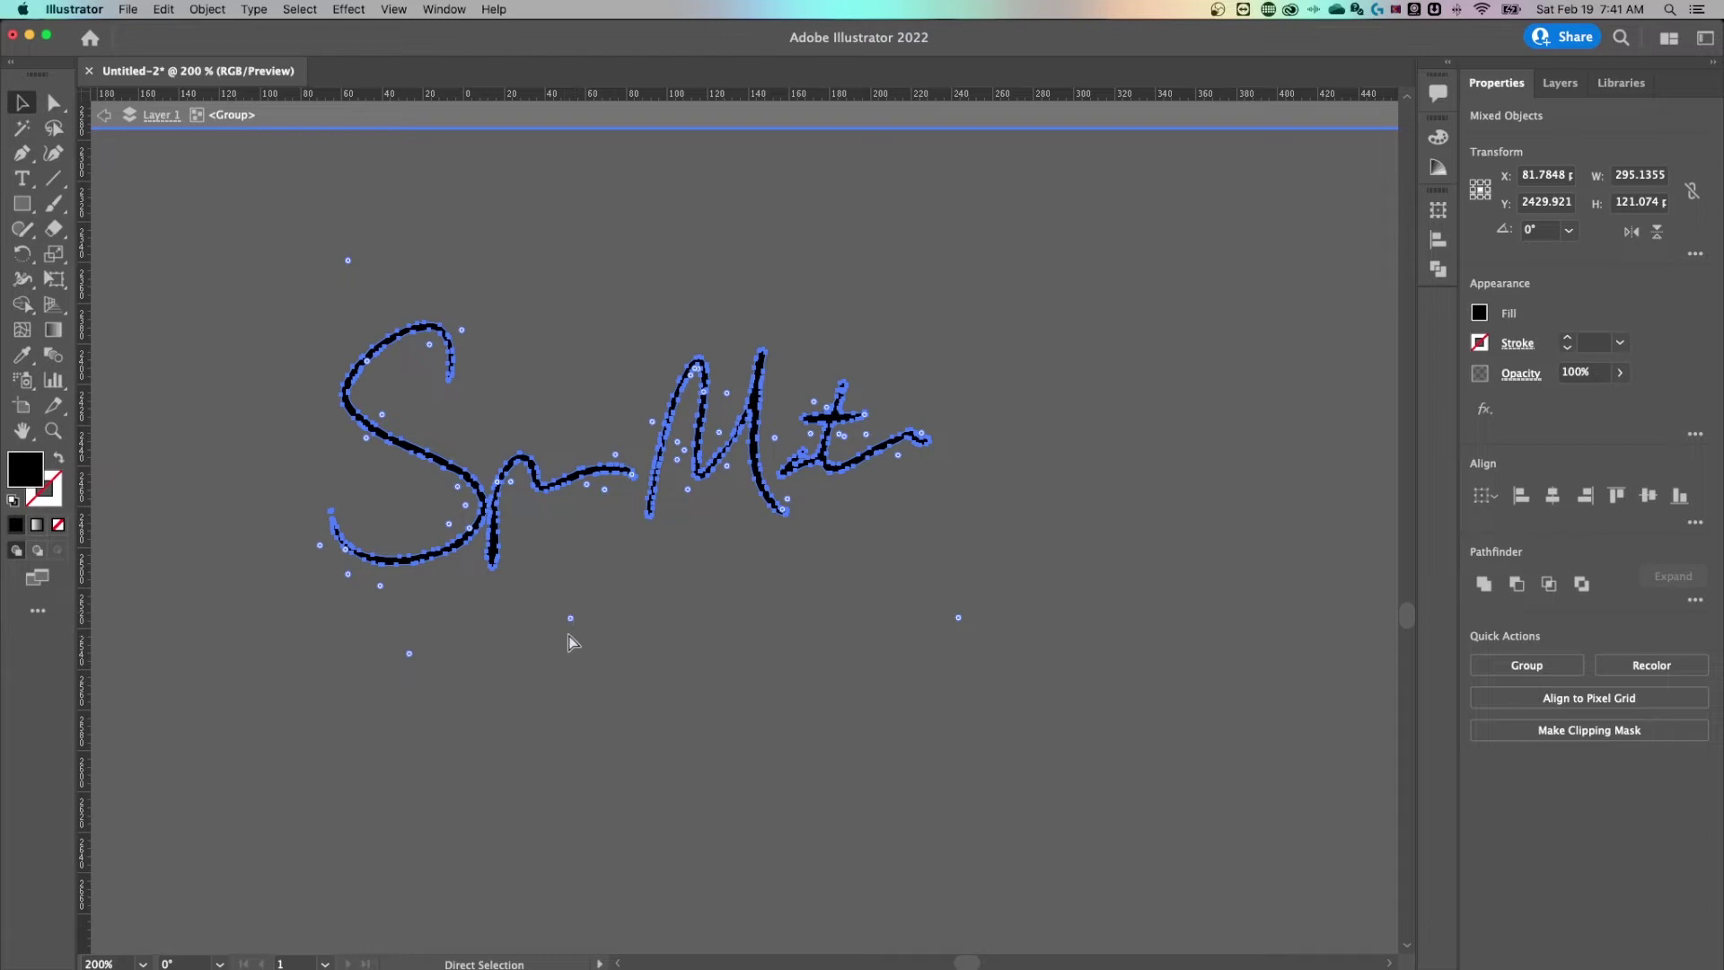
key("v")
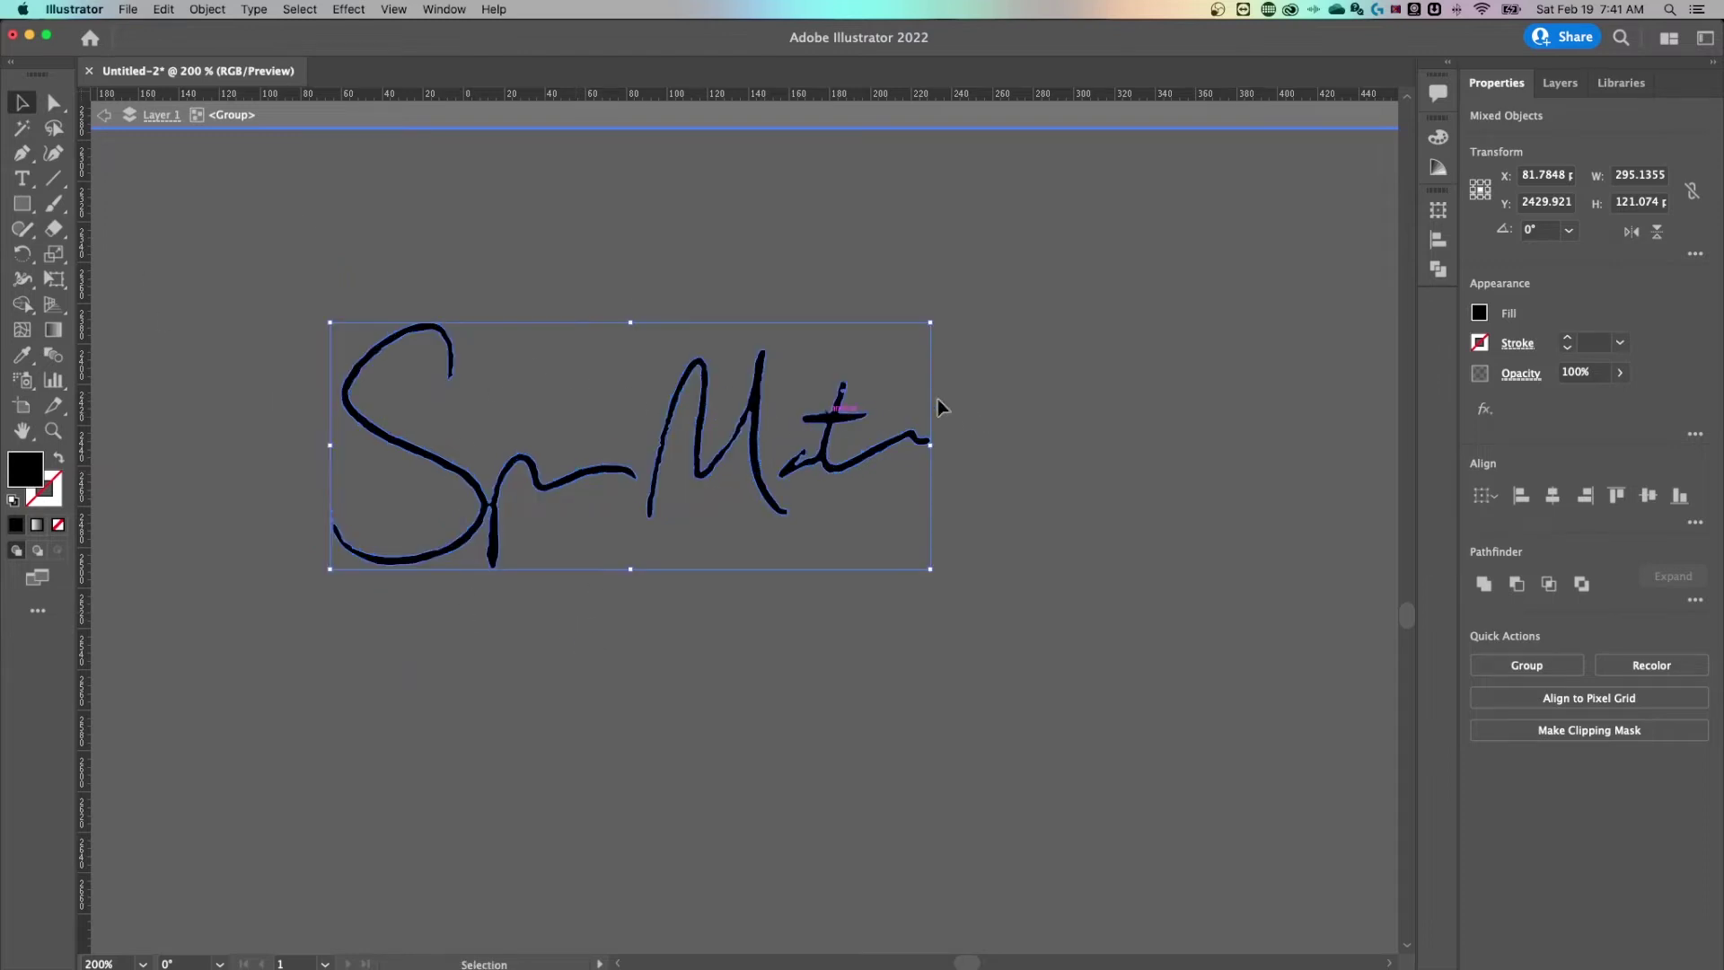
left_click(1052, 399)
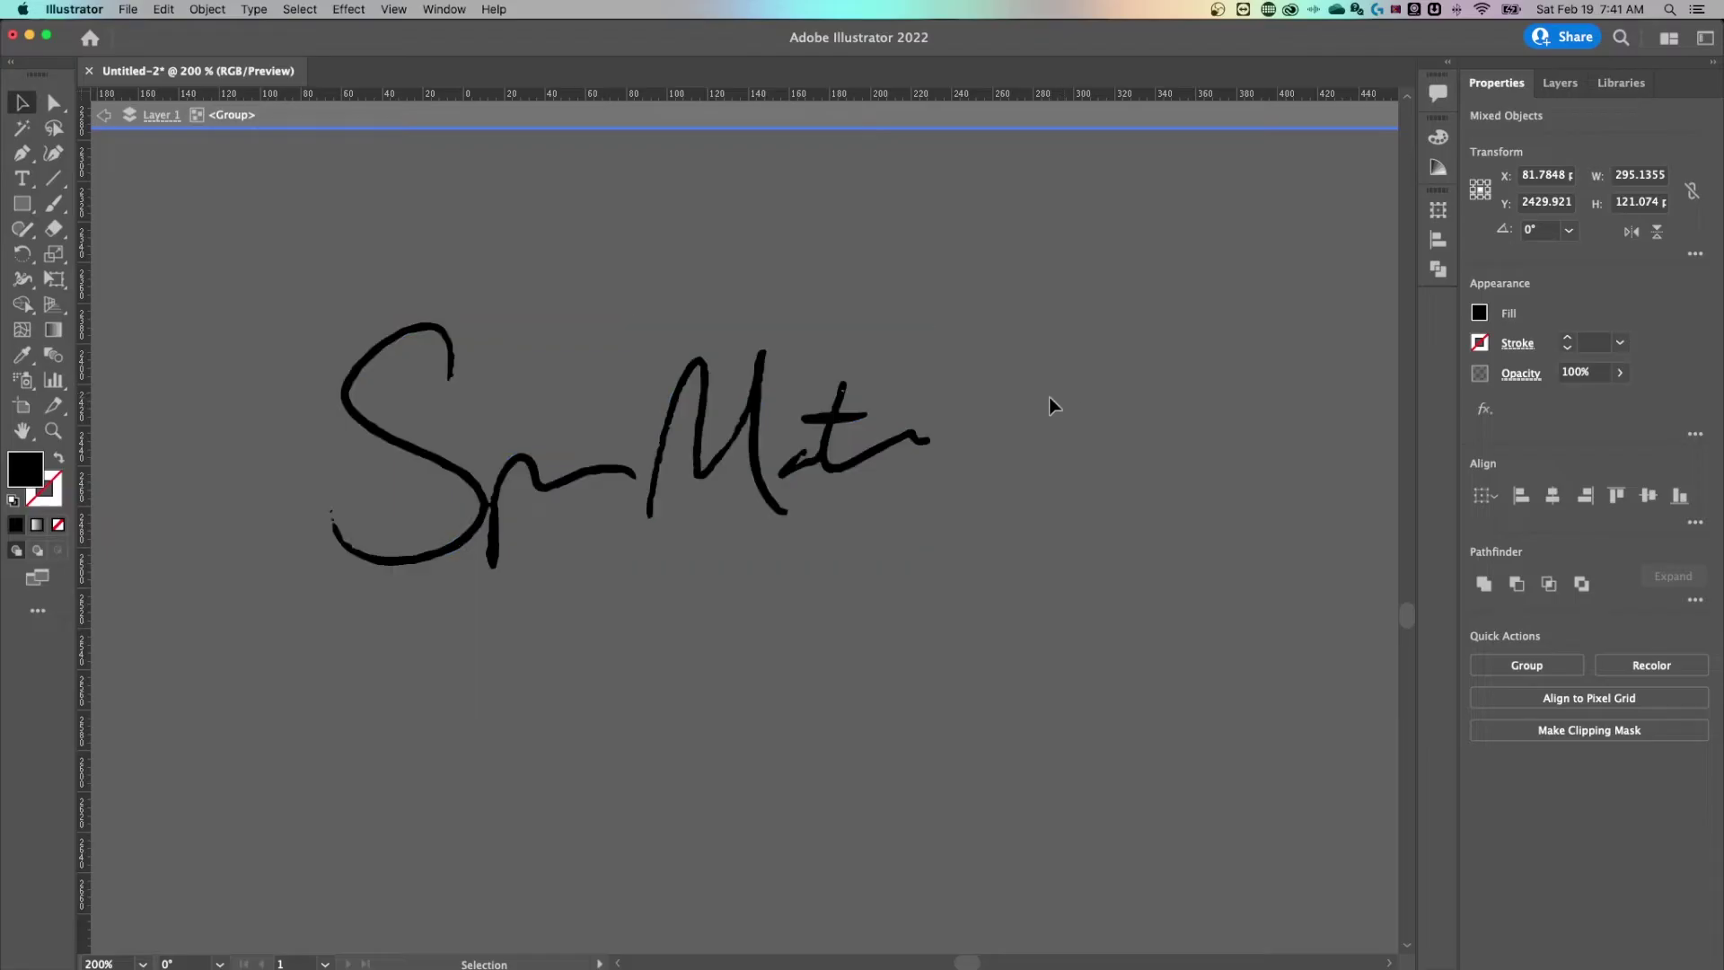
left_click(835, 422)
left_click_drag(715, 395, 233, 638)
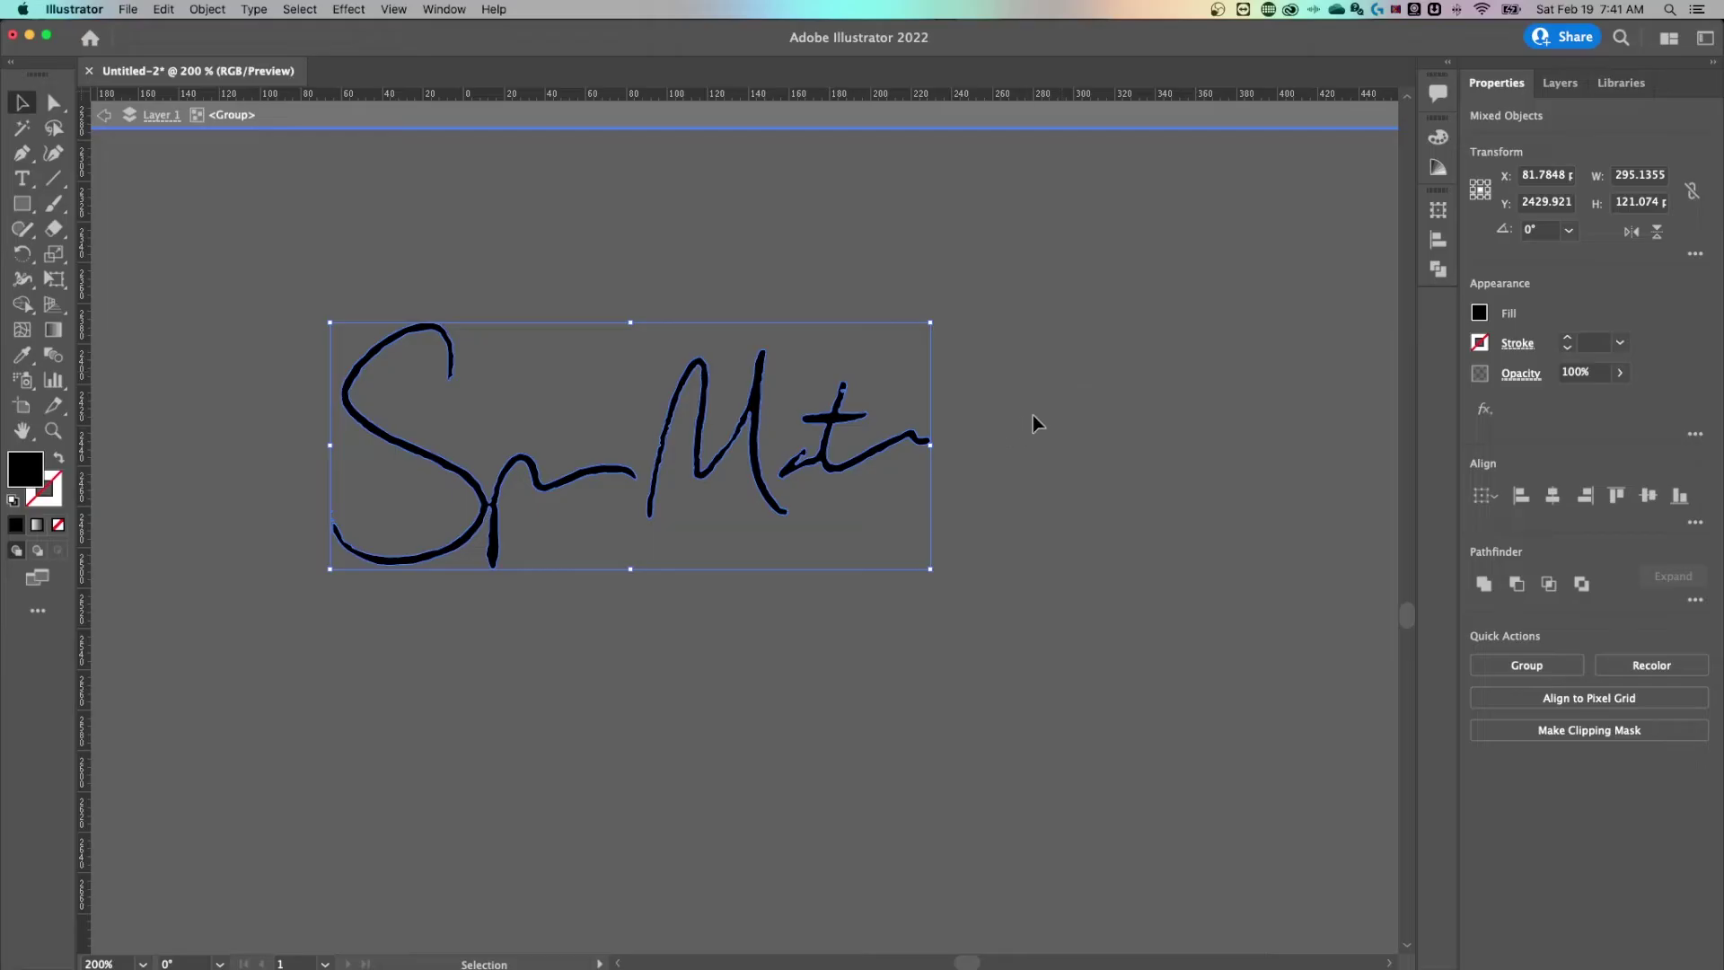
left_click(393, 521)
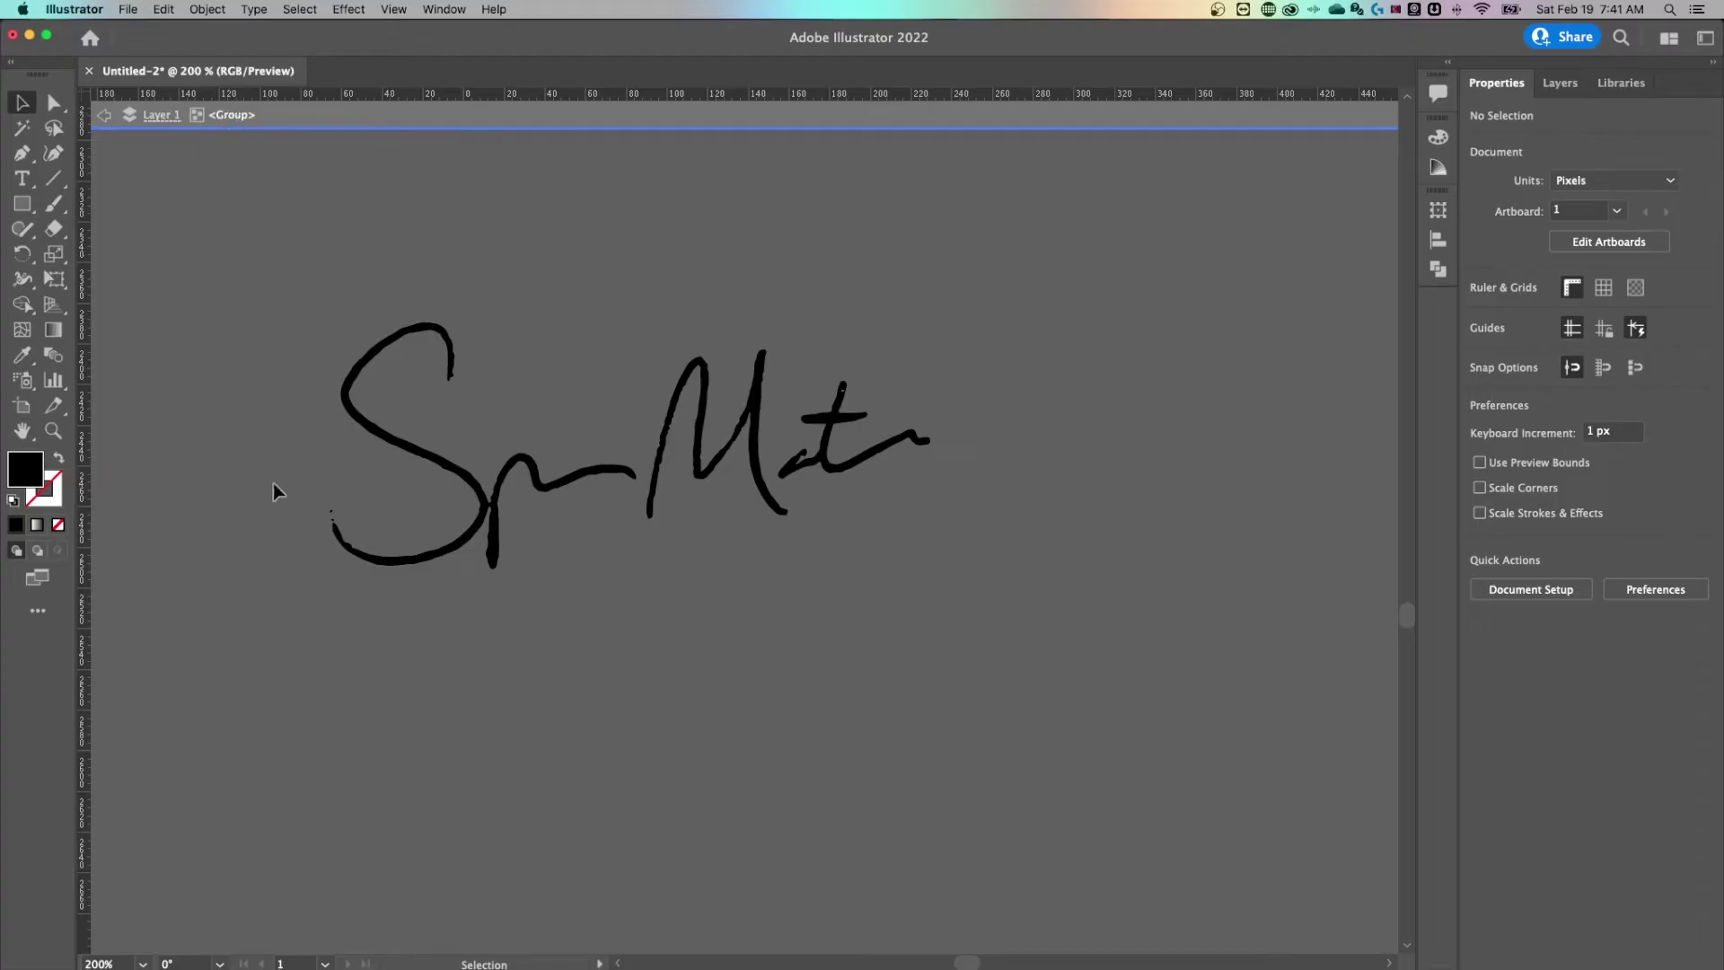
double_click(260, 374)
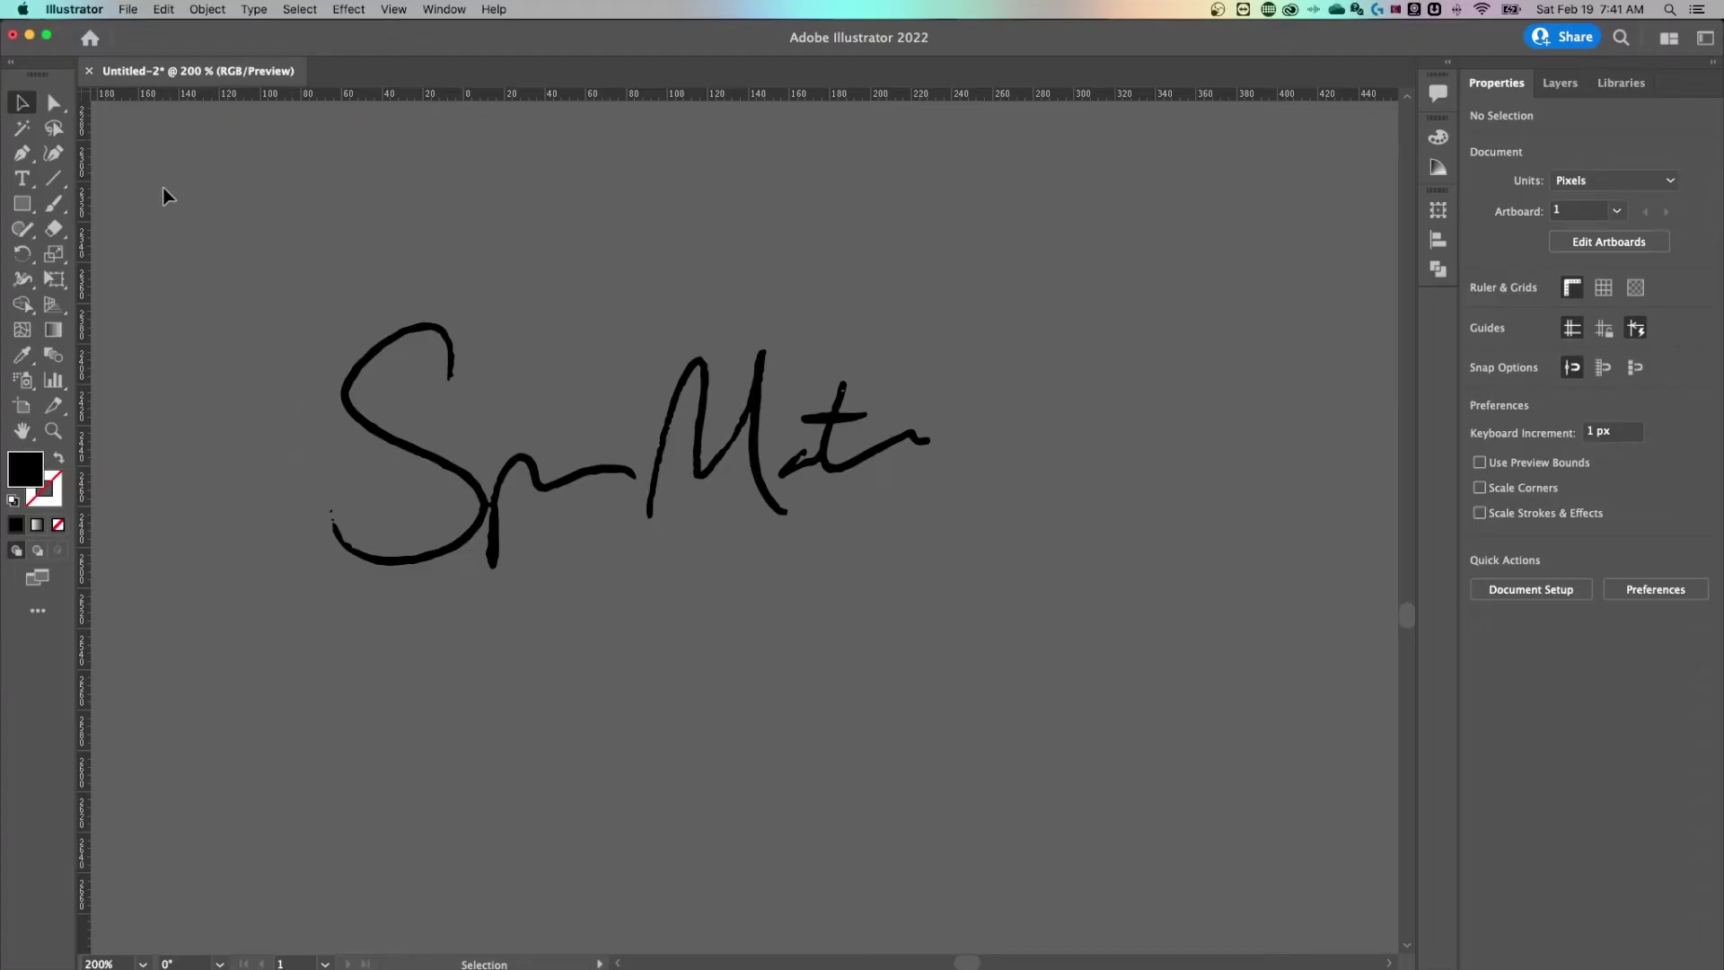
Drag the signature onto the 1920 × 1080 artboard and fit the artboard in view
key("super+minus")
key("super+minus")
key("super+minus")
key("super+minus")
key("super+minus")
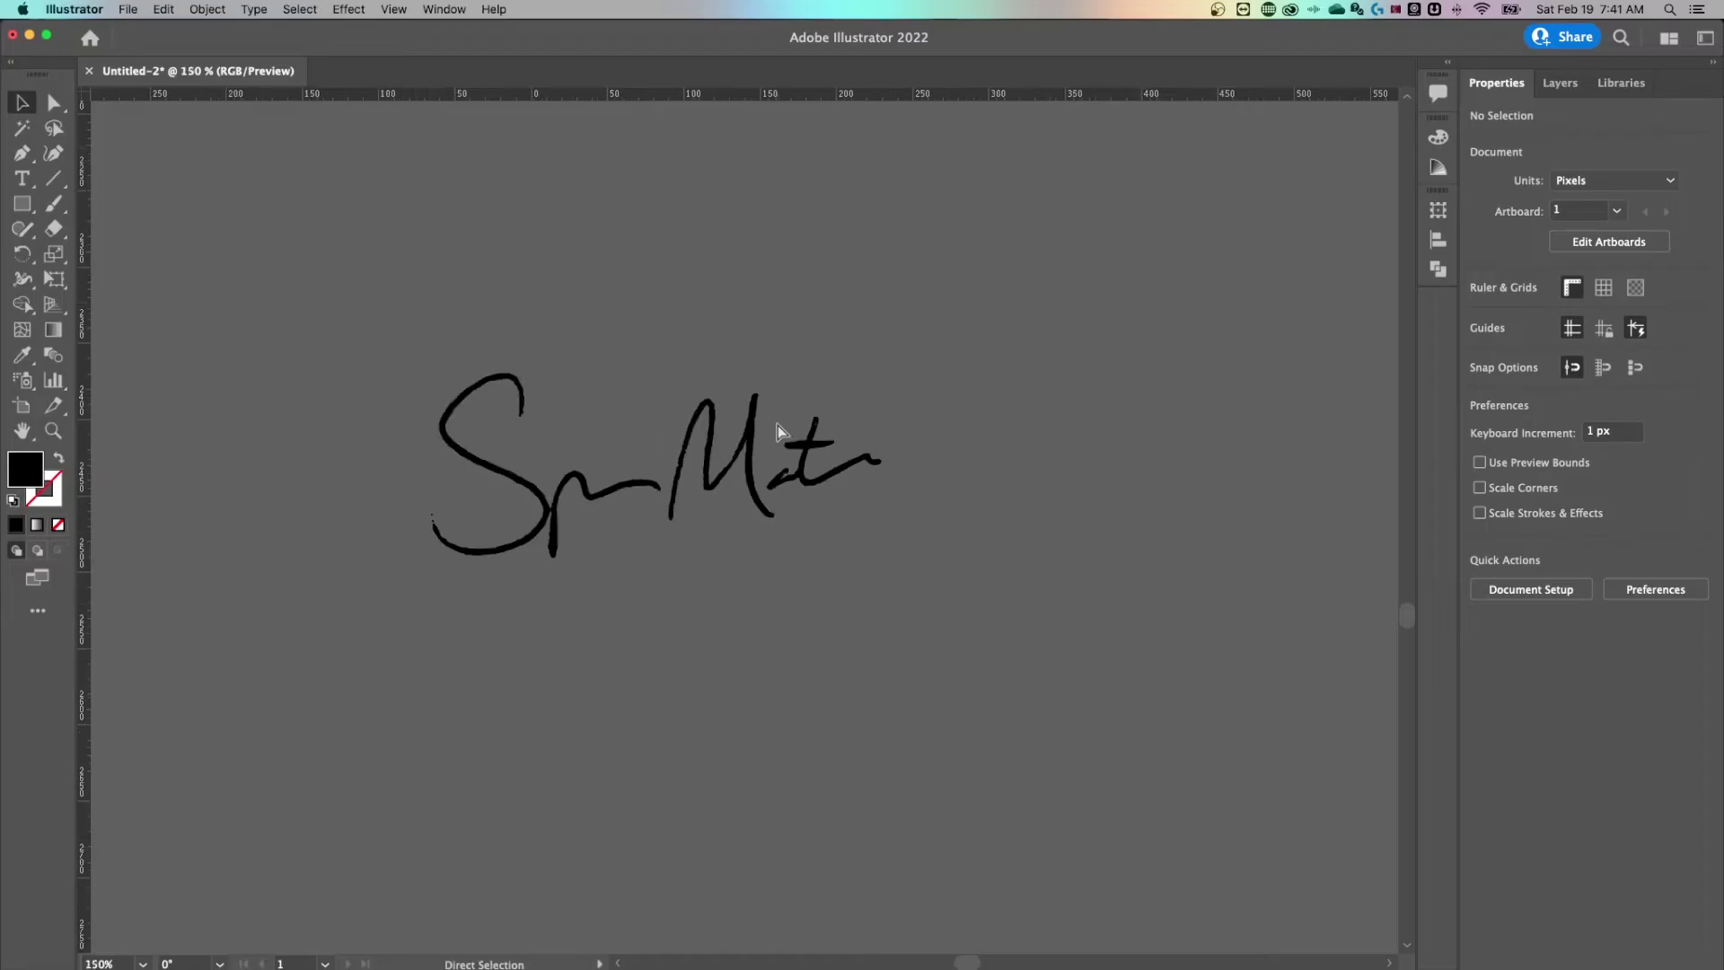
left_click_drag(860, 378, 794, 505)
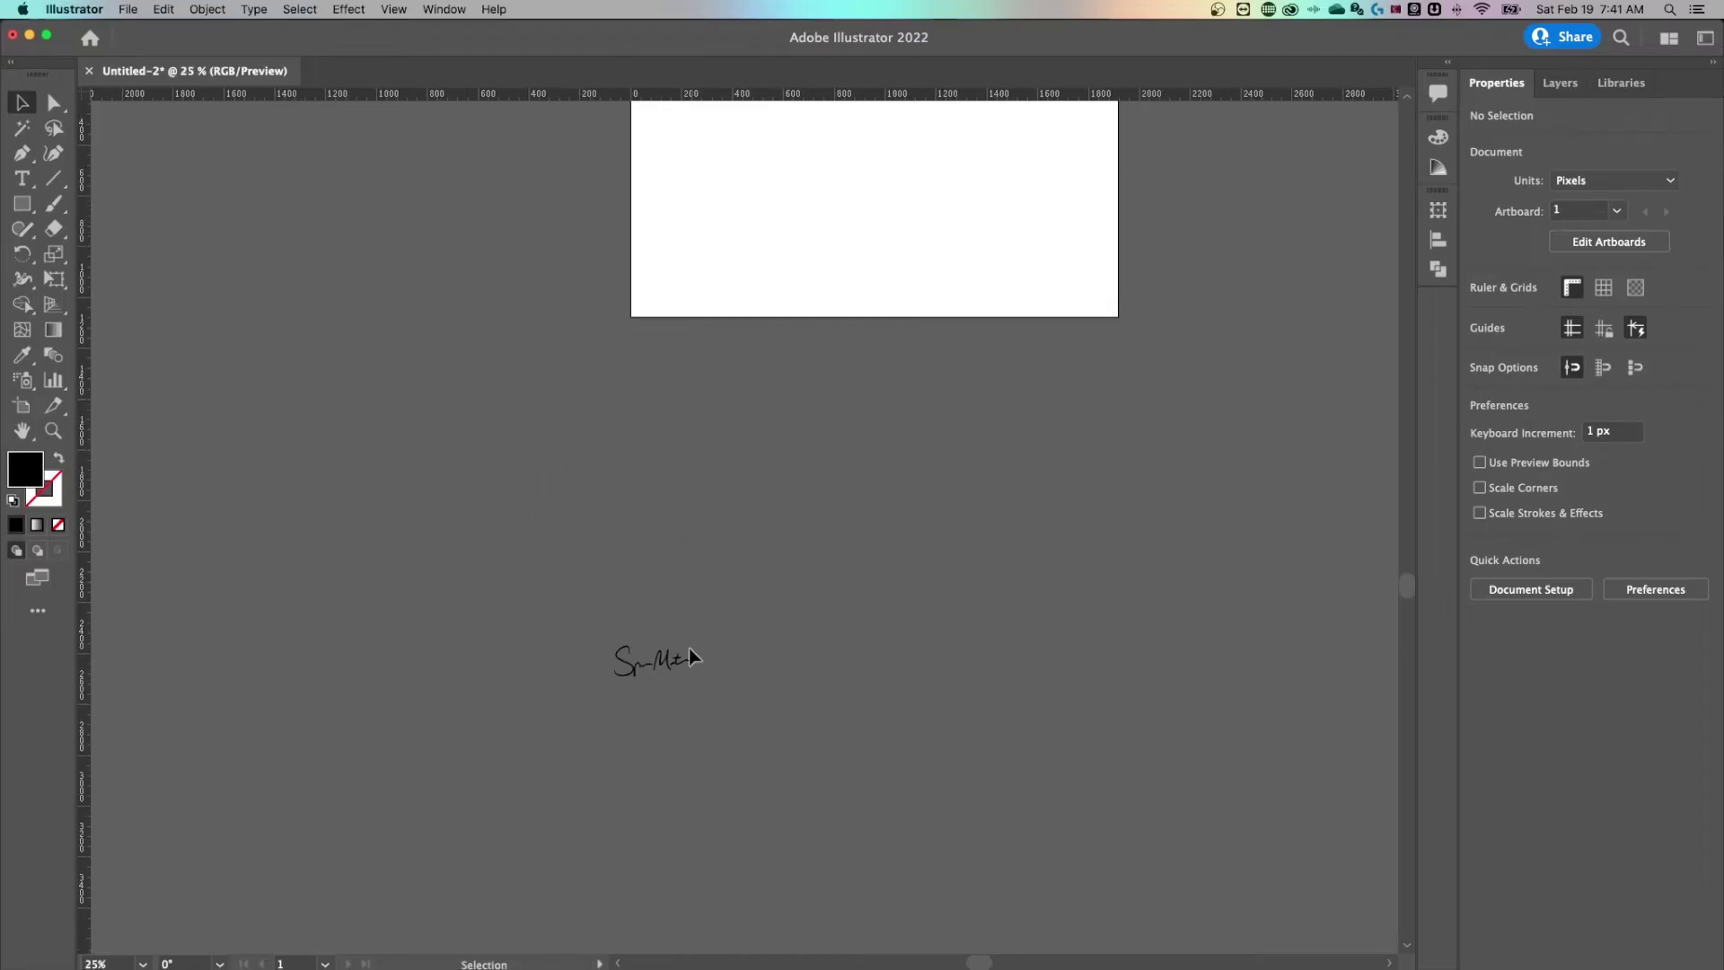
left_click_drag(672, 665, 839, 202)
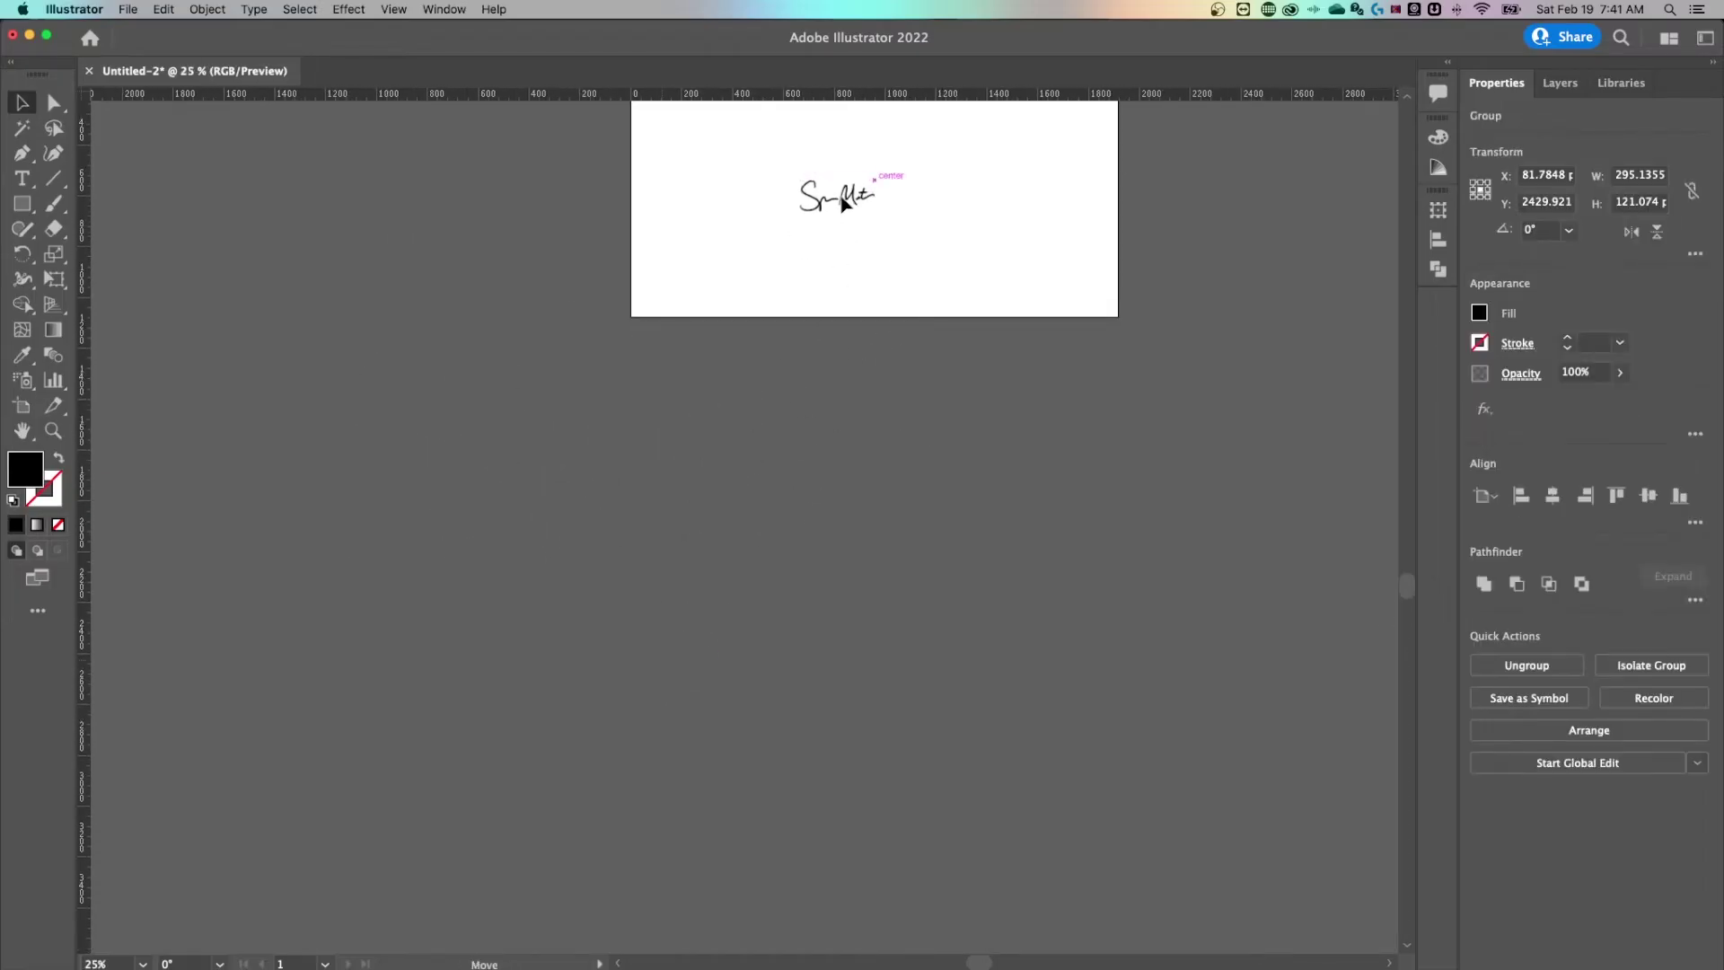
left_click(952, 201)
key("super+0")
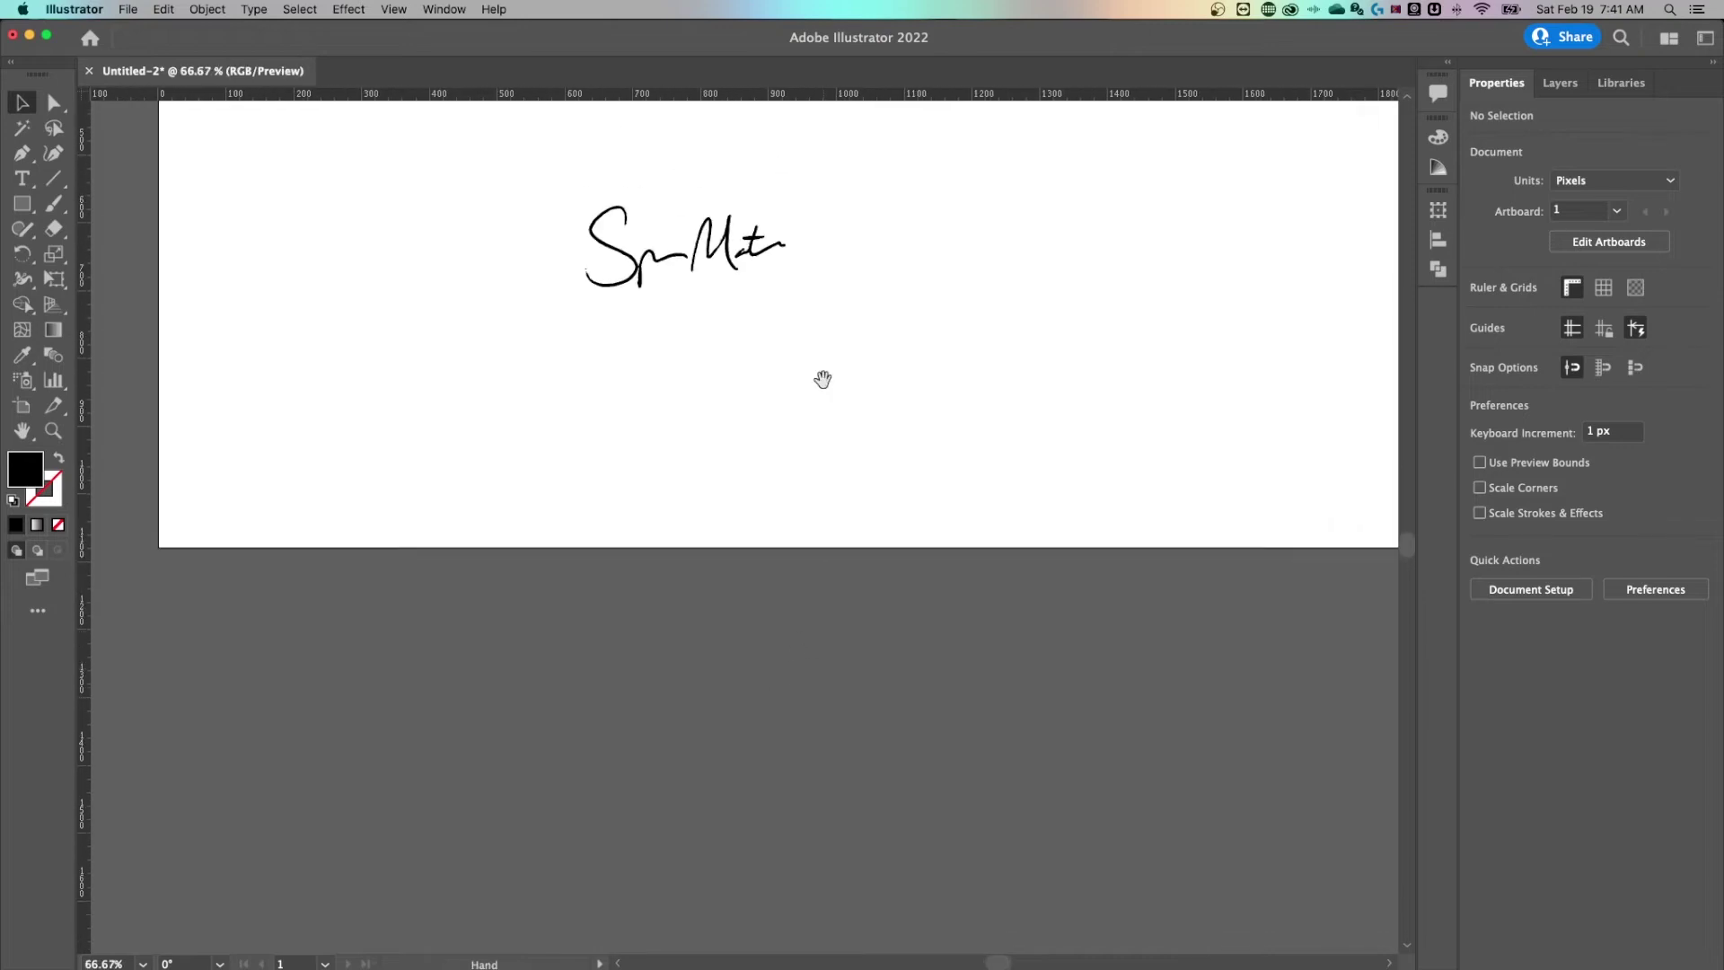
Isolate the signature group and check the S, M and t strokes and the t's anchors
key("super+equal")
key("super+equal")
key("super+equal")
scroll(817, 640, "down", 3)
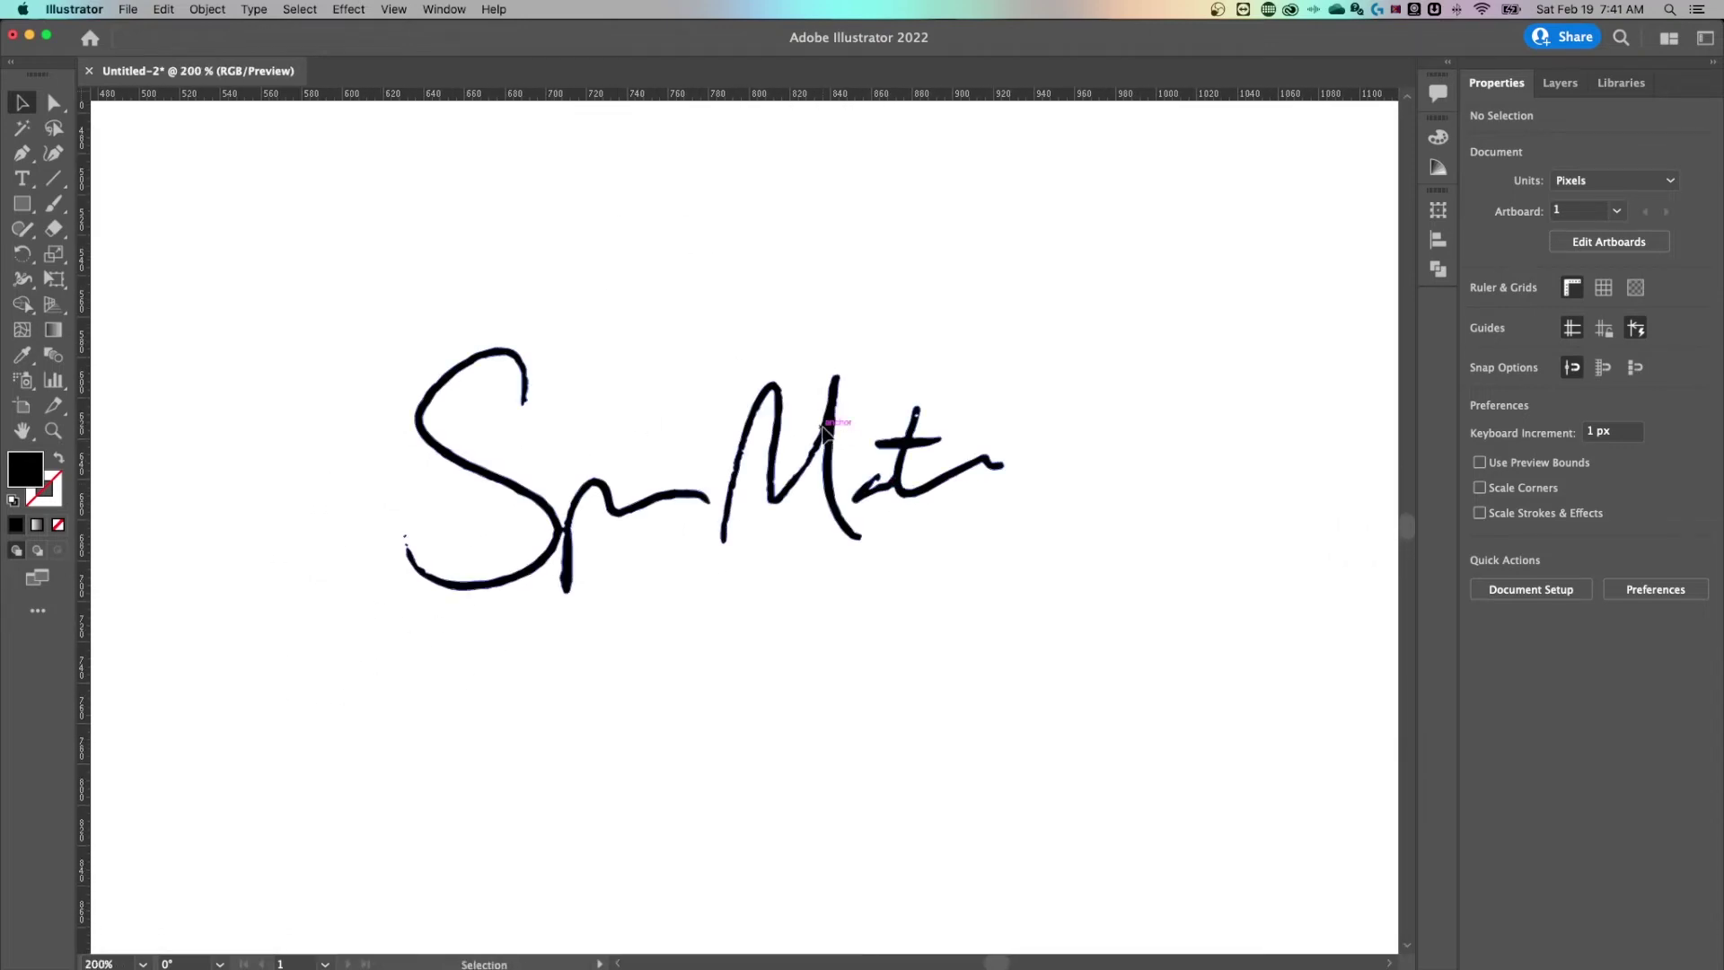
left_click_drag(825, 423, 768, 388)
double_click(769, 387)
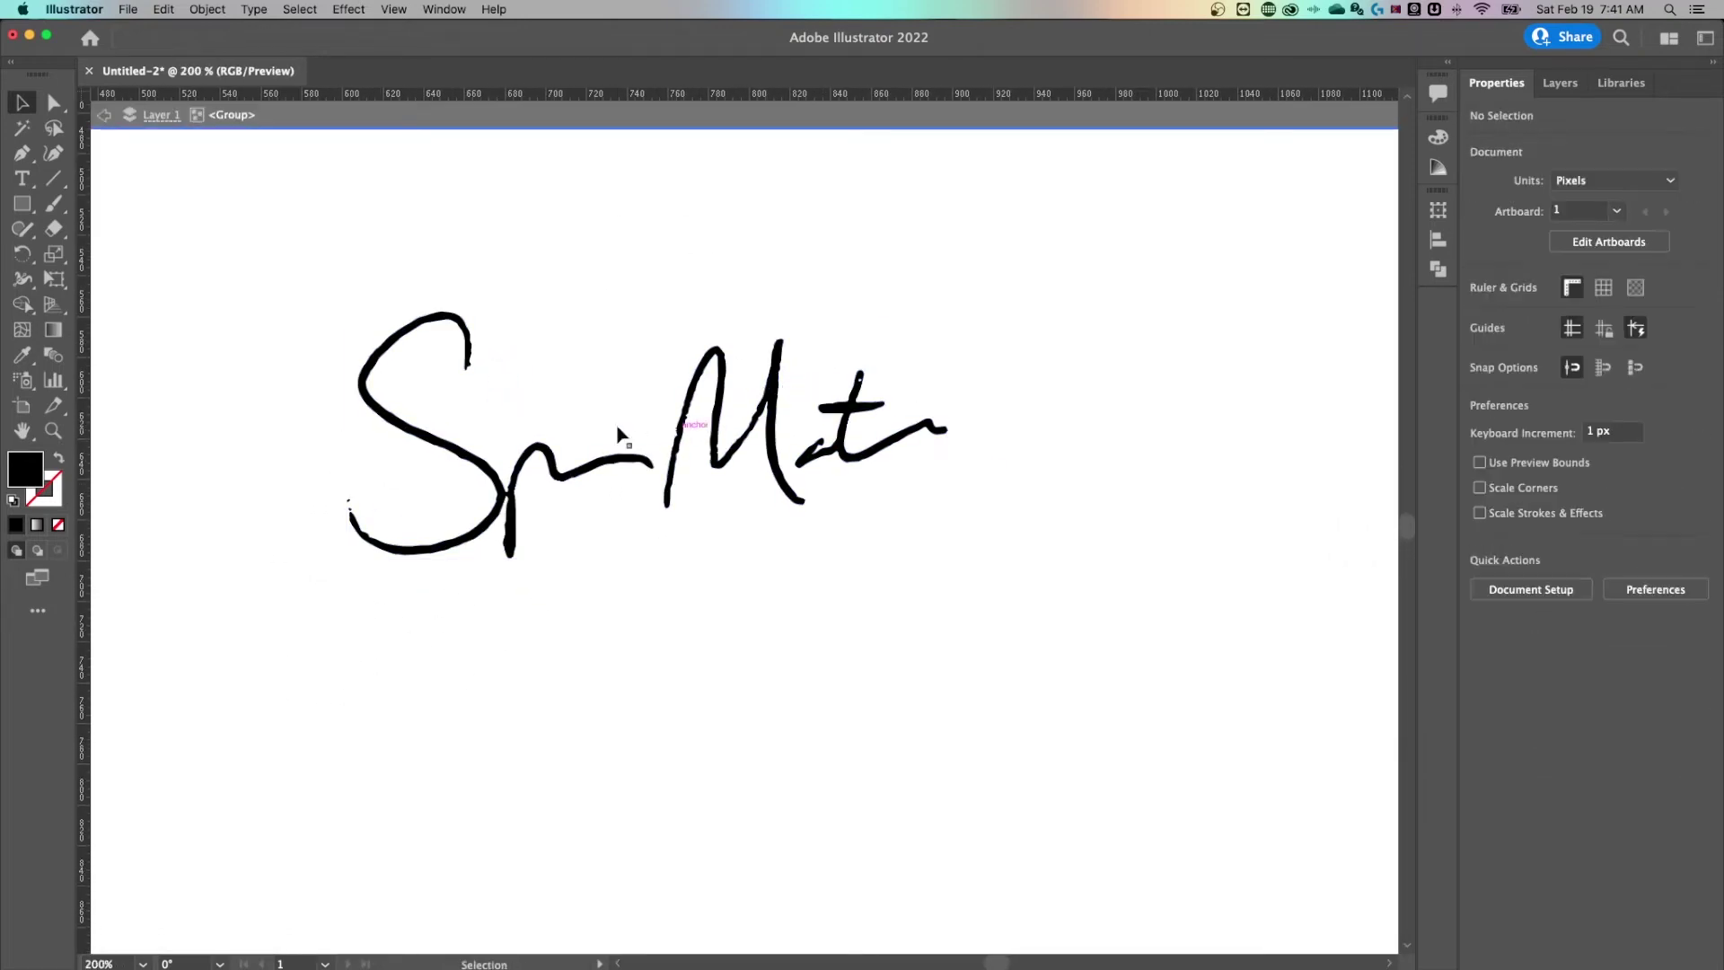
left_click(468, 343)
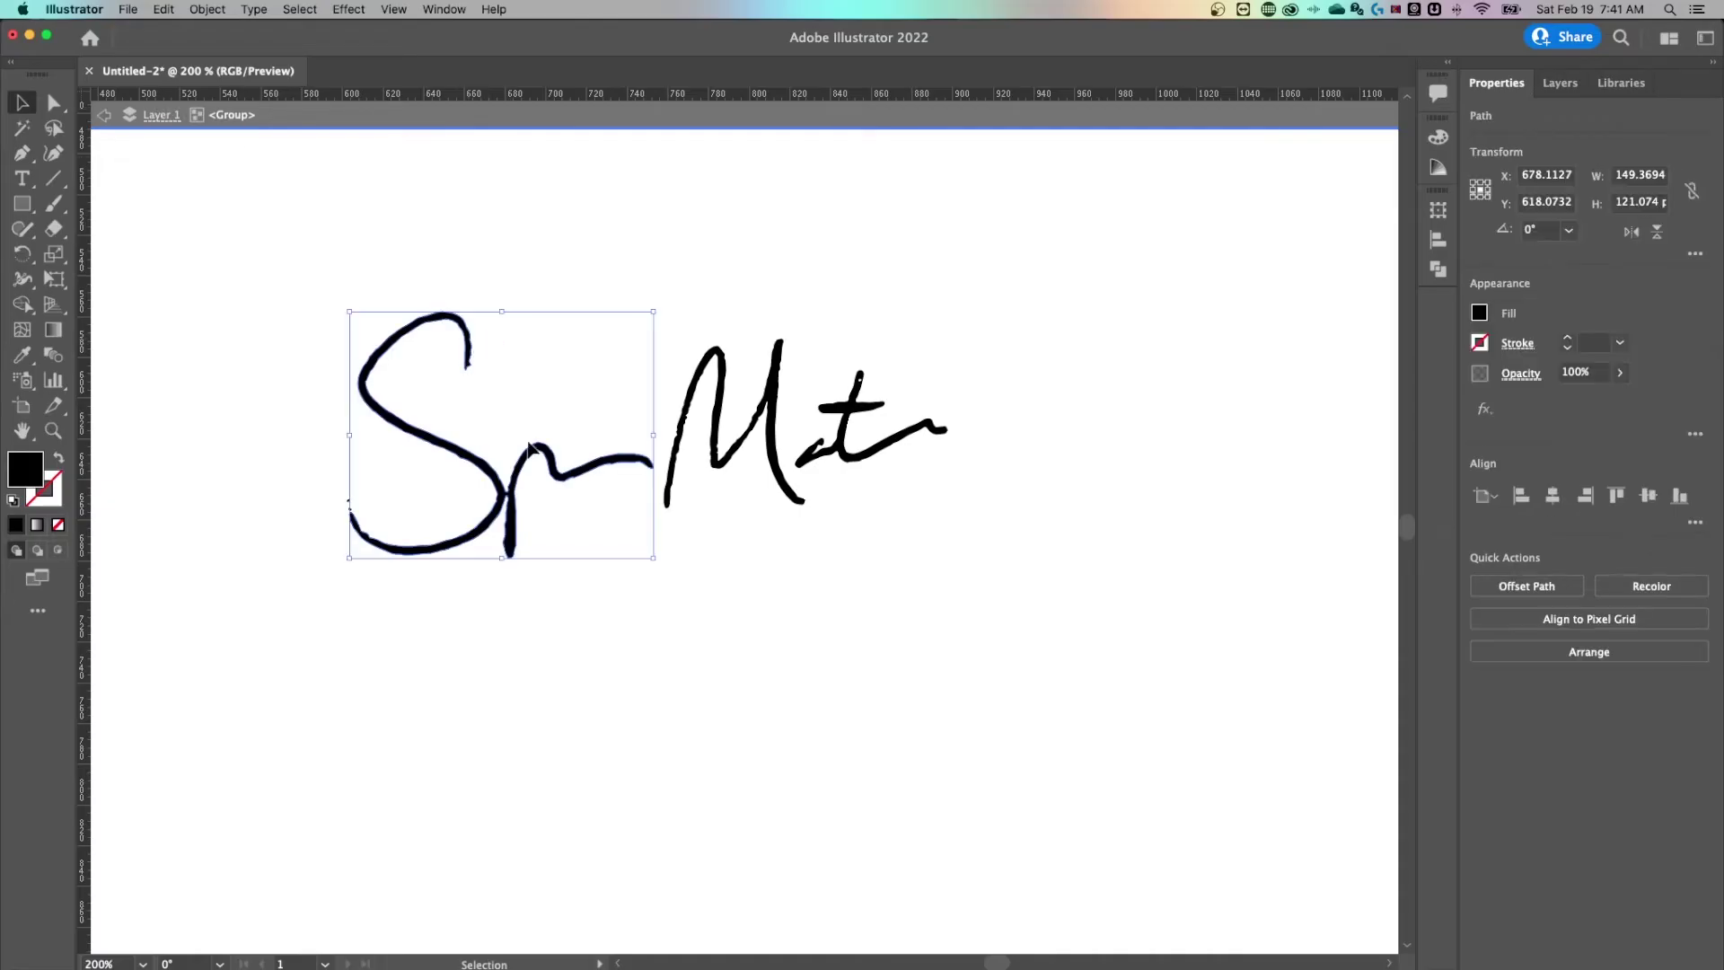
left_click(789, 409)
left_click(808, 439)
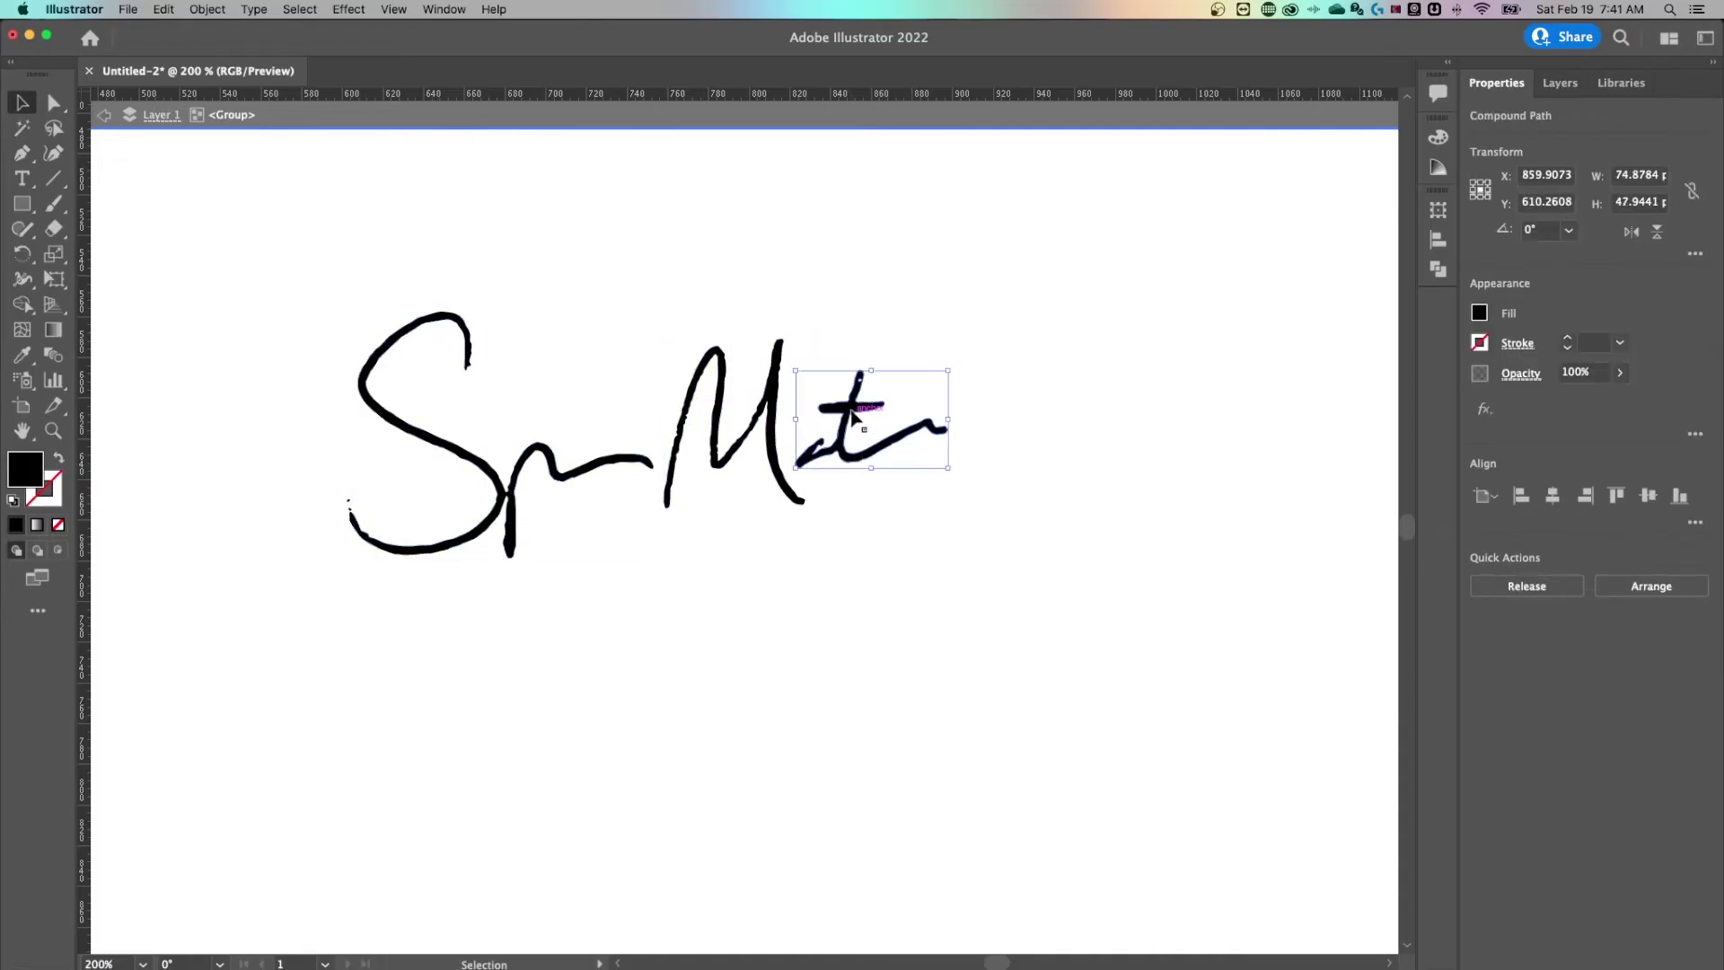
key("a")
key("z")
key("super+shift+a")
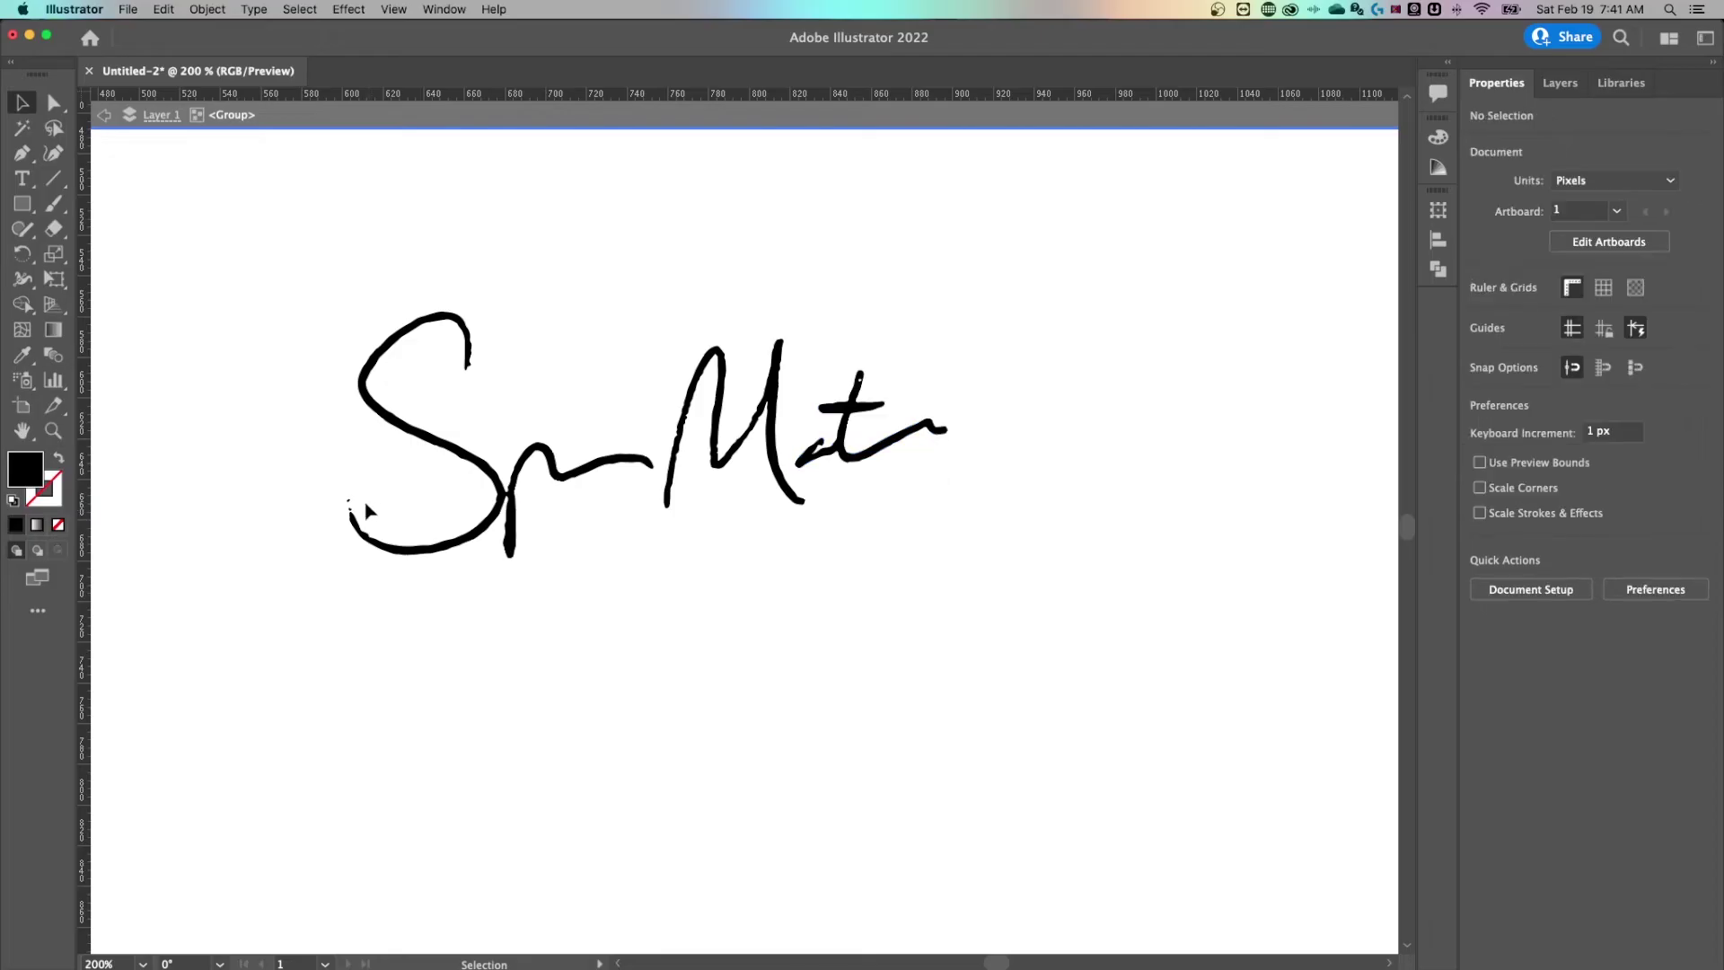
Zoom in on the S's lower curve and inspect the small stray dot
left_click_drag(344, 501, 817, 474)
key("v")
left_click(435, 476)
left_click_drag(516, 439, 386, 514)
left_click(392, 522)
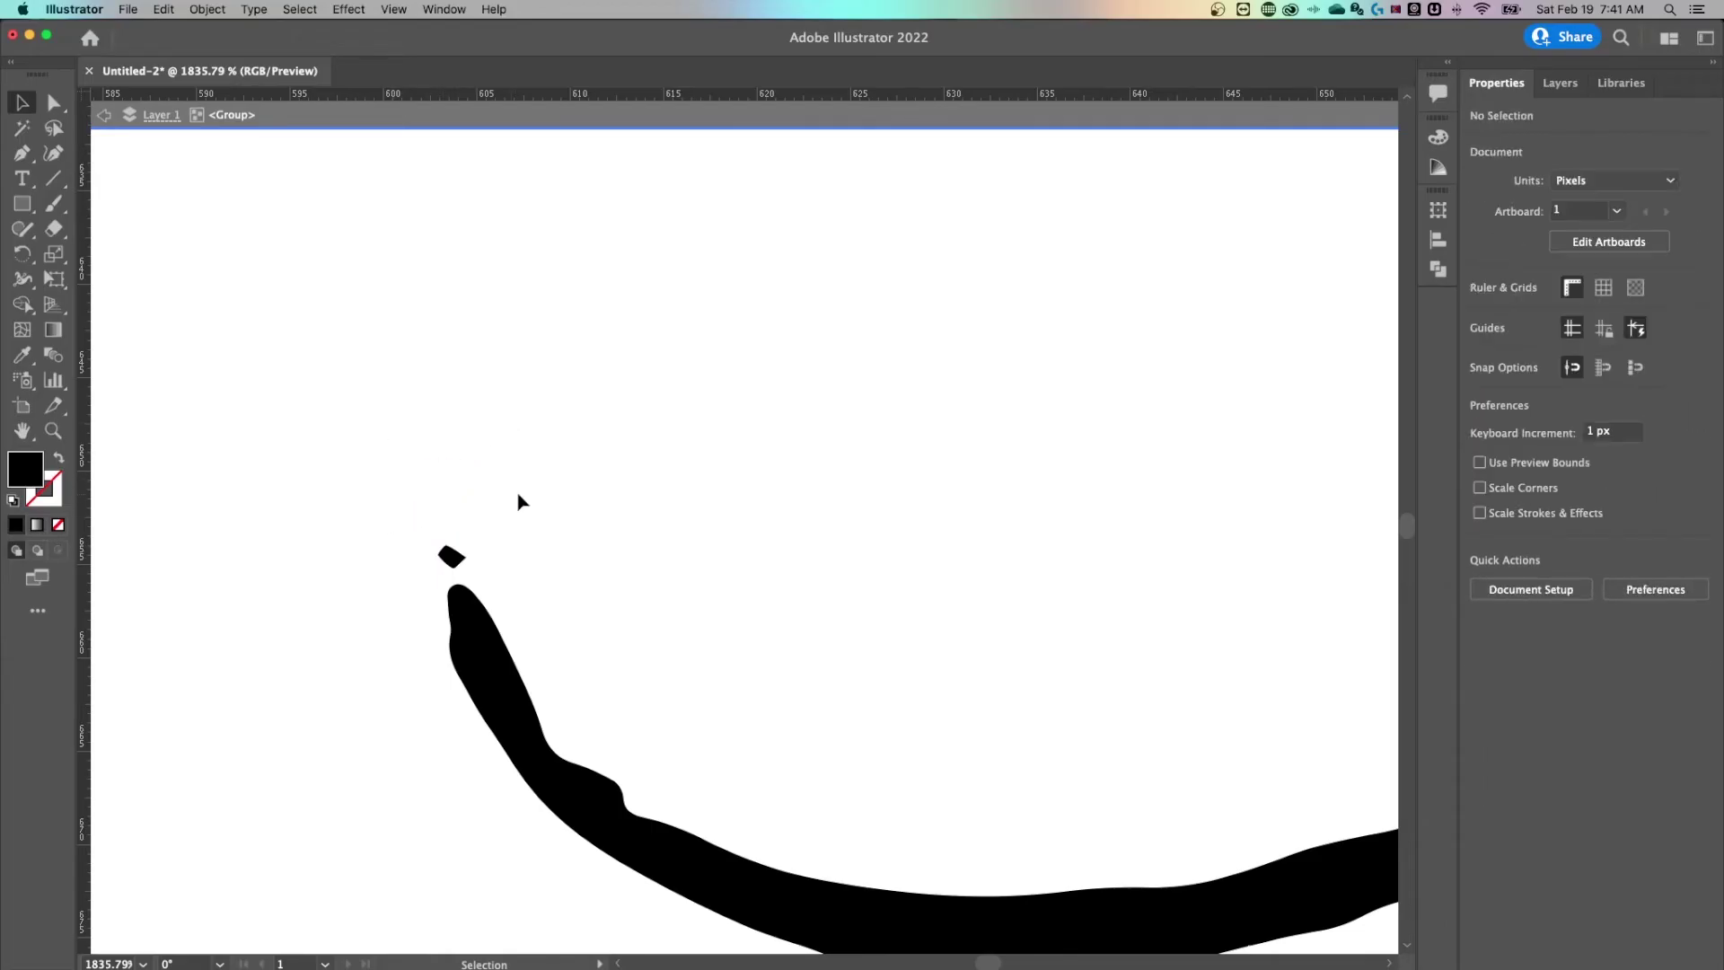
key("super+minus")
key("super+minus")
key("super+minus")
key("super+minus")
Inspect the S path's anchor points at 400% zoom
left_click_drag(912, 445, 743, 493)
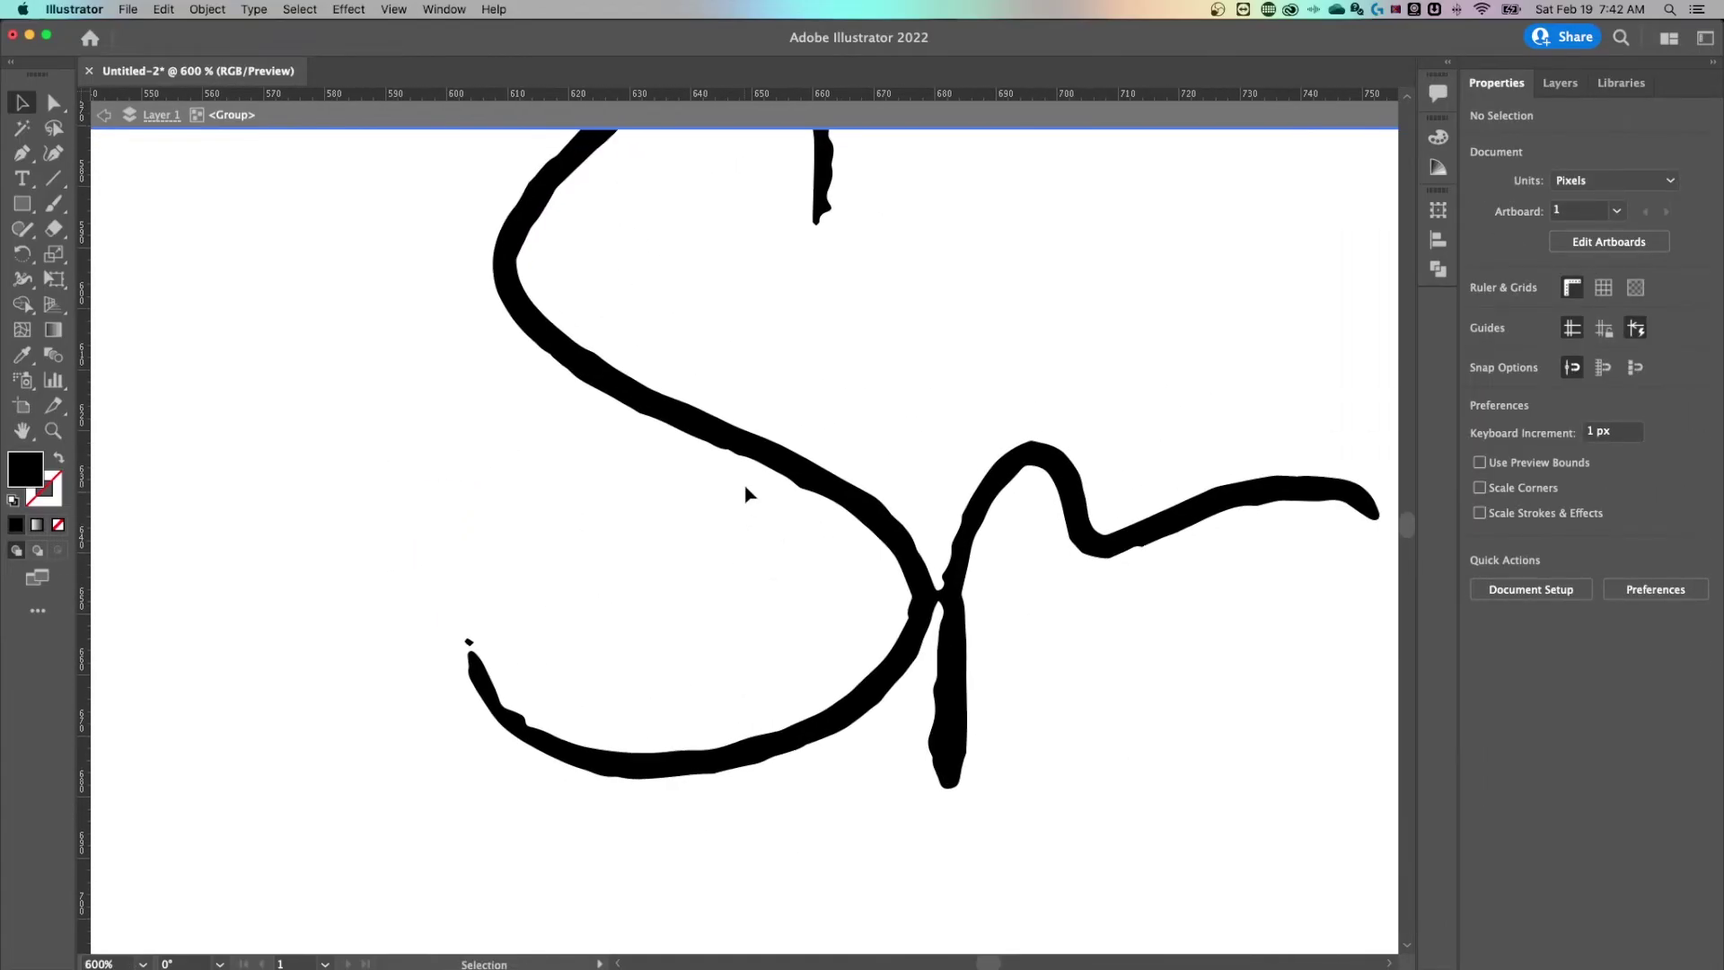
left_click(838, 477)
scroll(732, 512, "right", 5)
key("super+minus")
key("super+minus")
left_click_drag(847, 558, 597, 643)
key("super+equal")
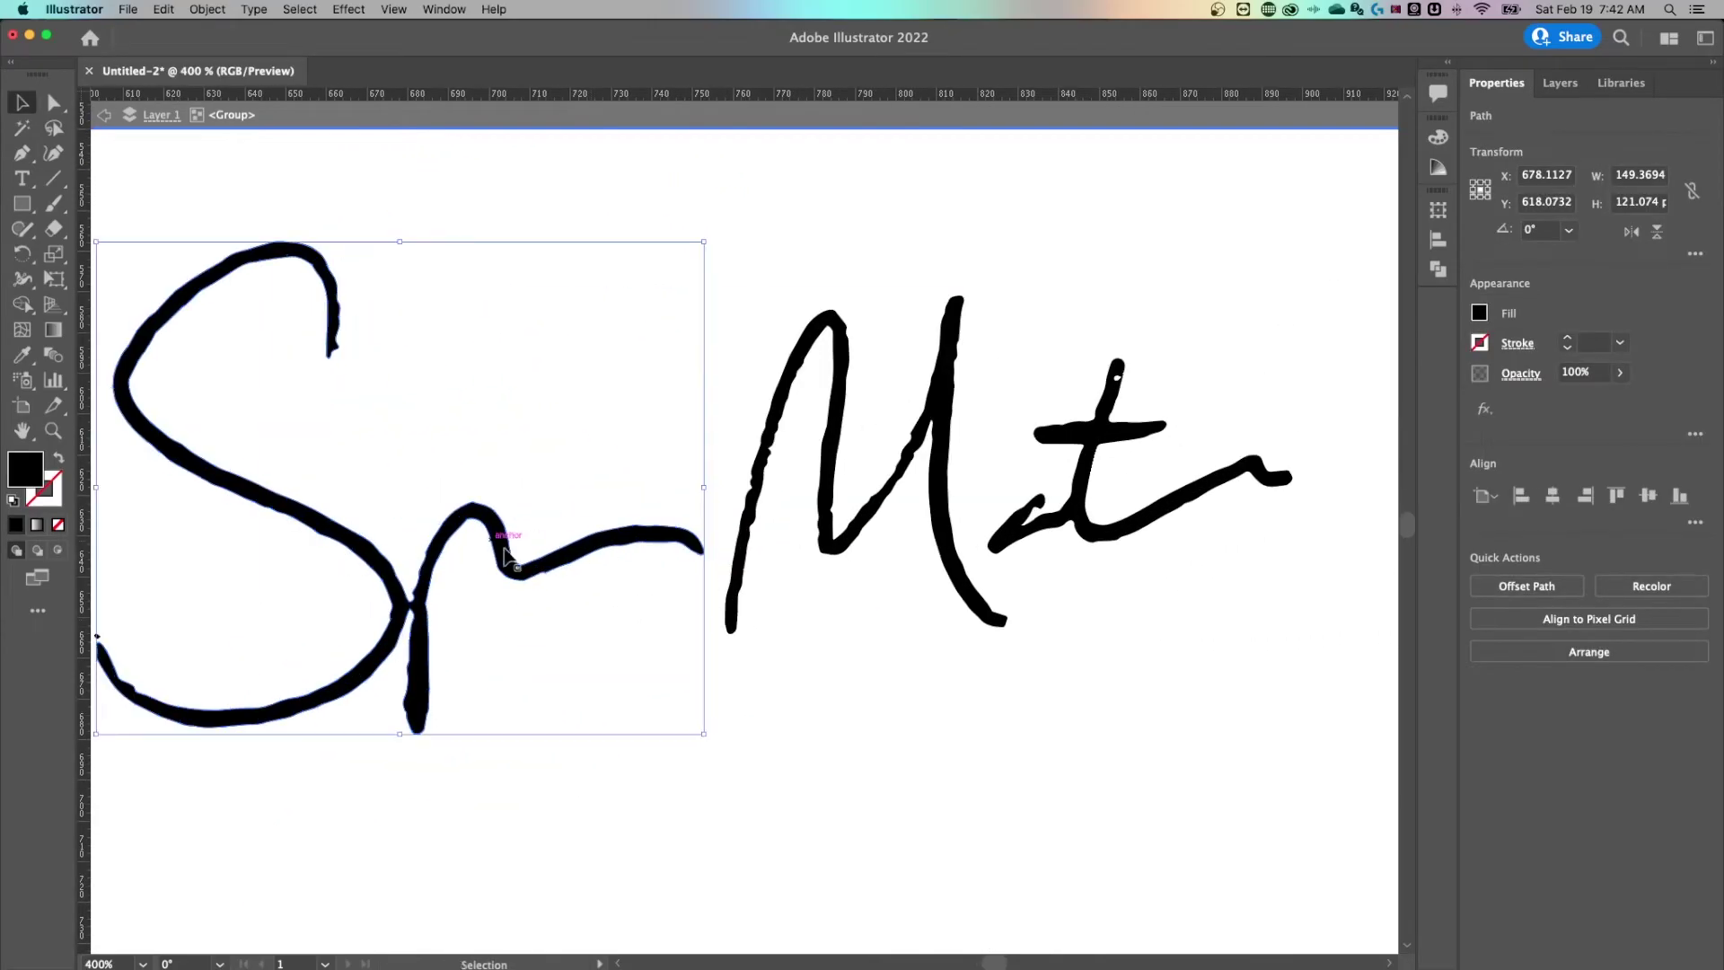
left_click(307, 523)
left_click(296, 537)
key("a")
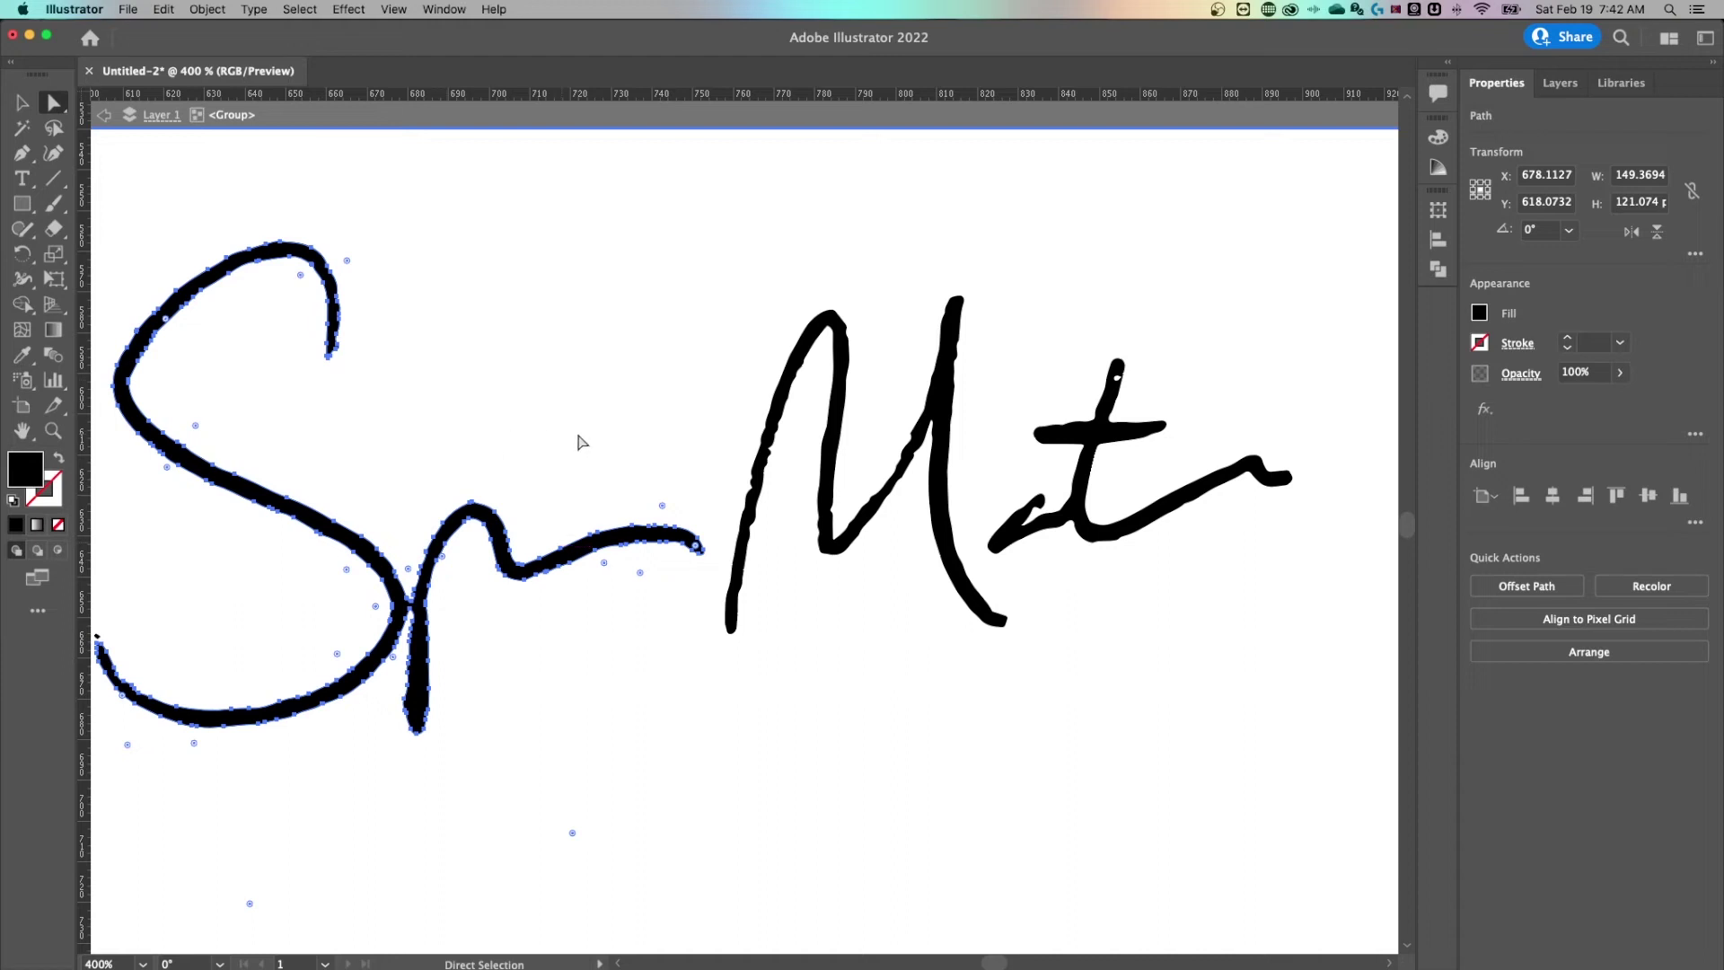
key("super+minus")
key("v")
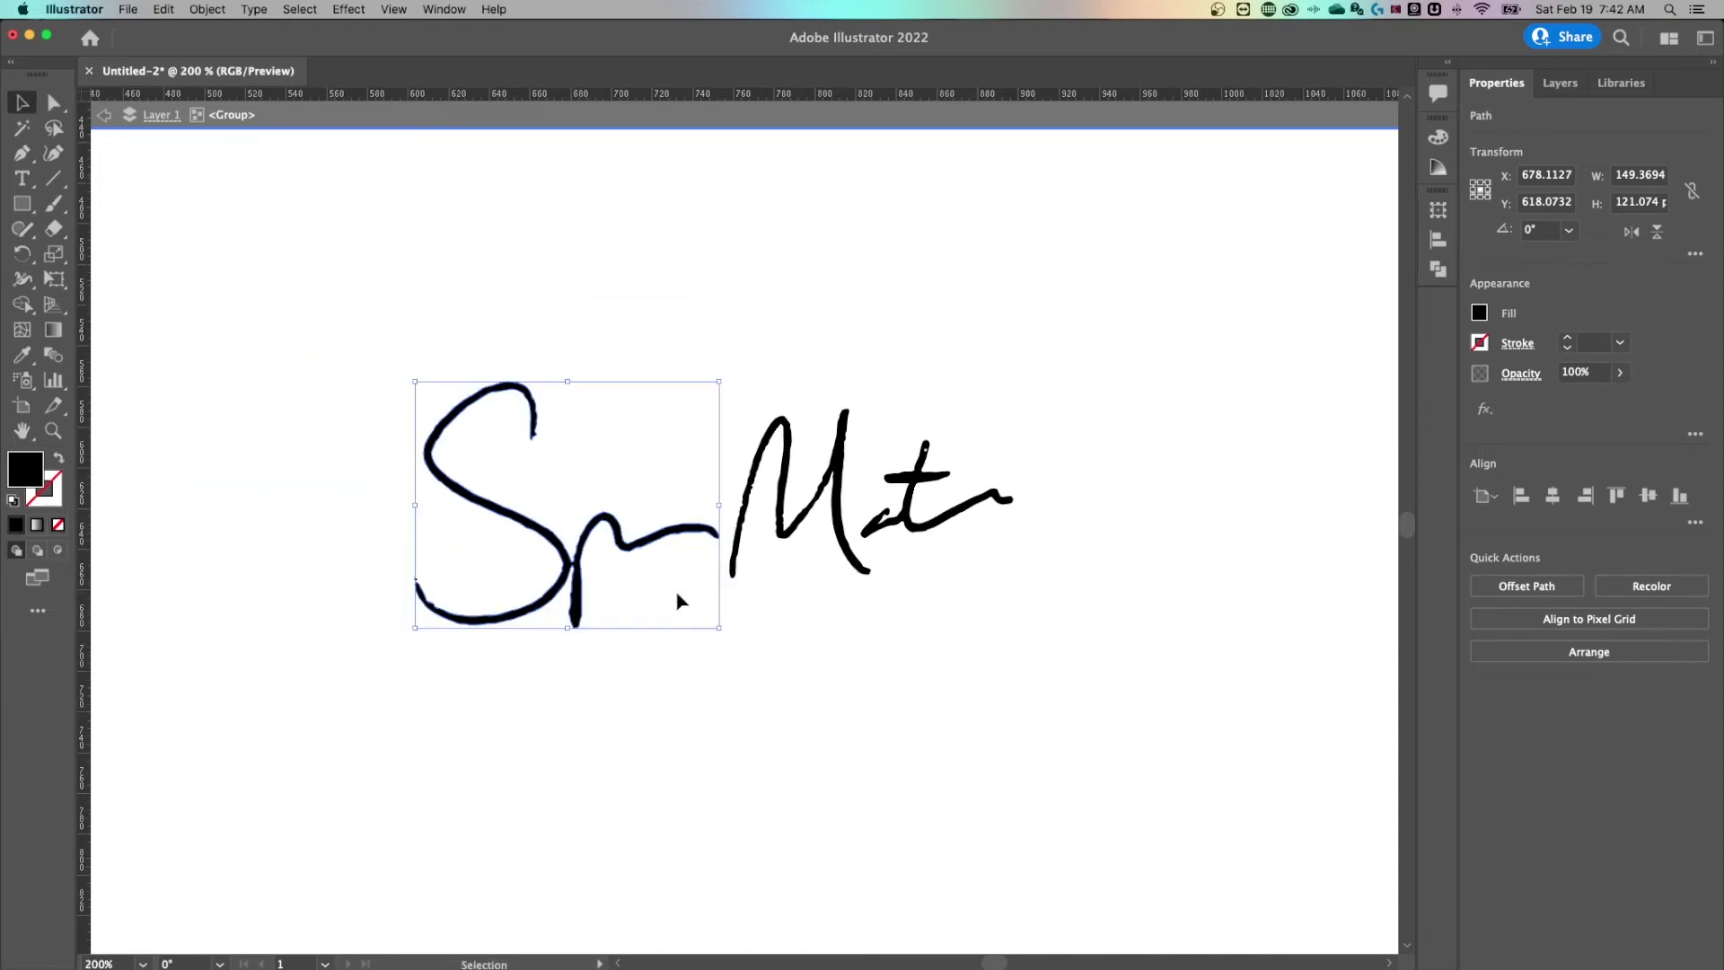
Exit isolation and move the signature slightly higher on the artboard
double_click(666, 235)
scroll(942, 355, "right", 1)
left_click_drag(831, 454, 836, 417)
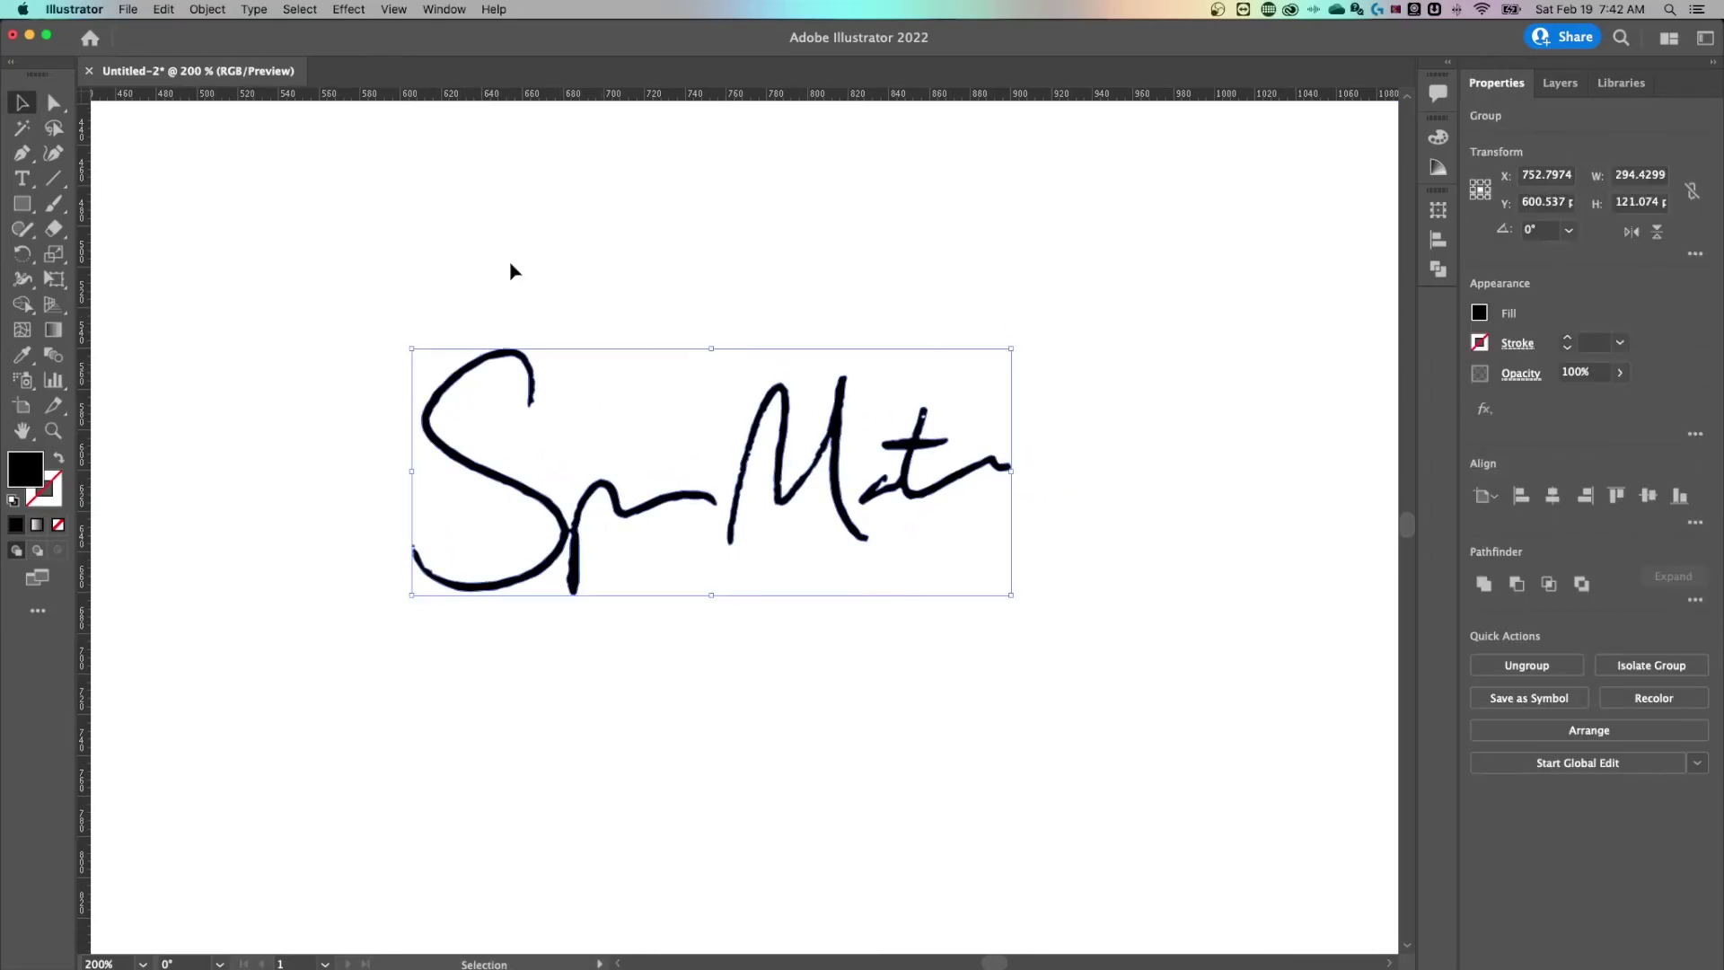
left_click(160, 9)
Simplify the signature paths to about 45 points and commit the result
mouse_move(206, 7)
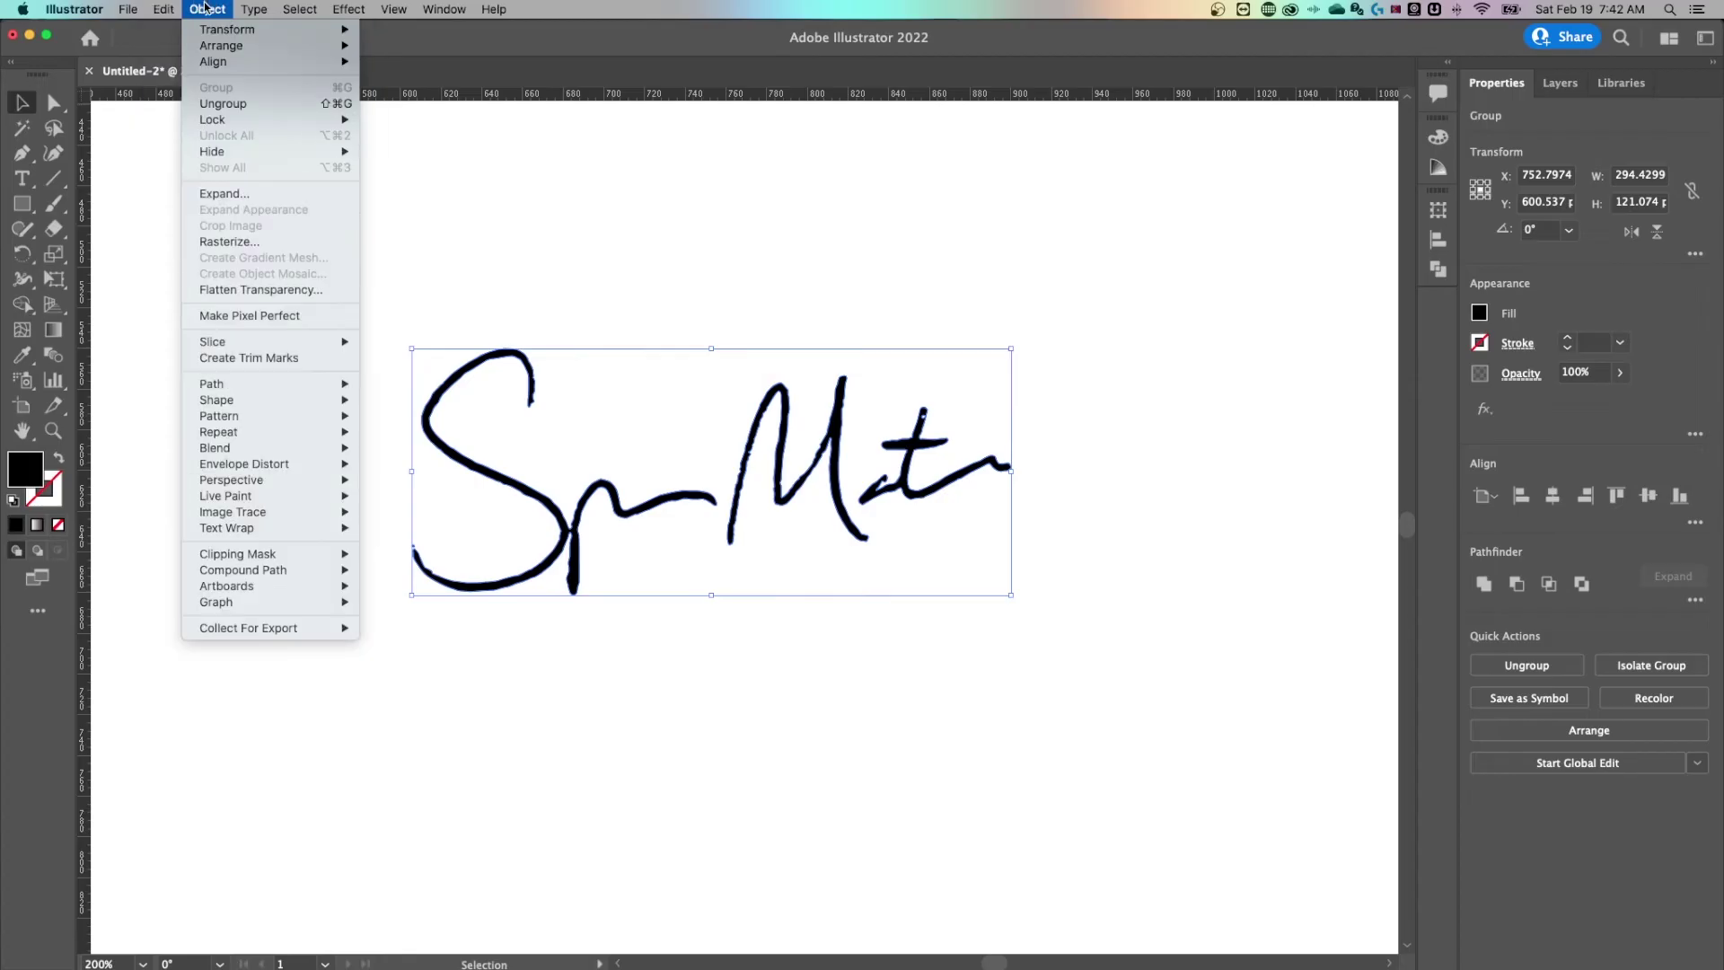
mouse_move(279, 390)
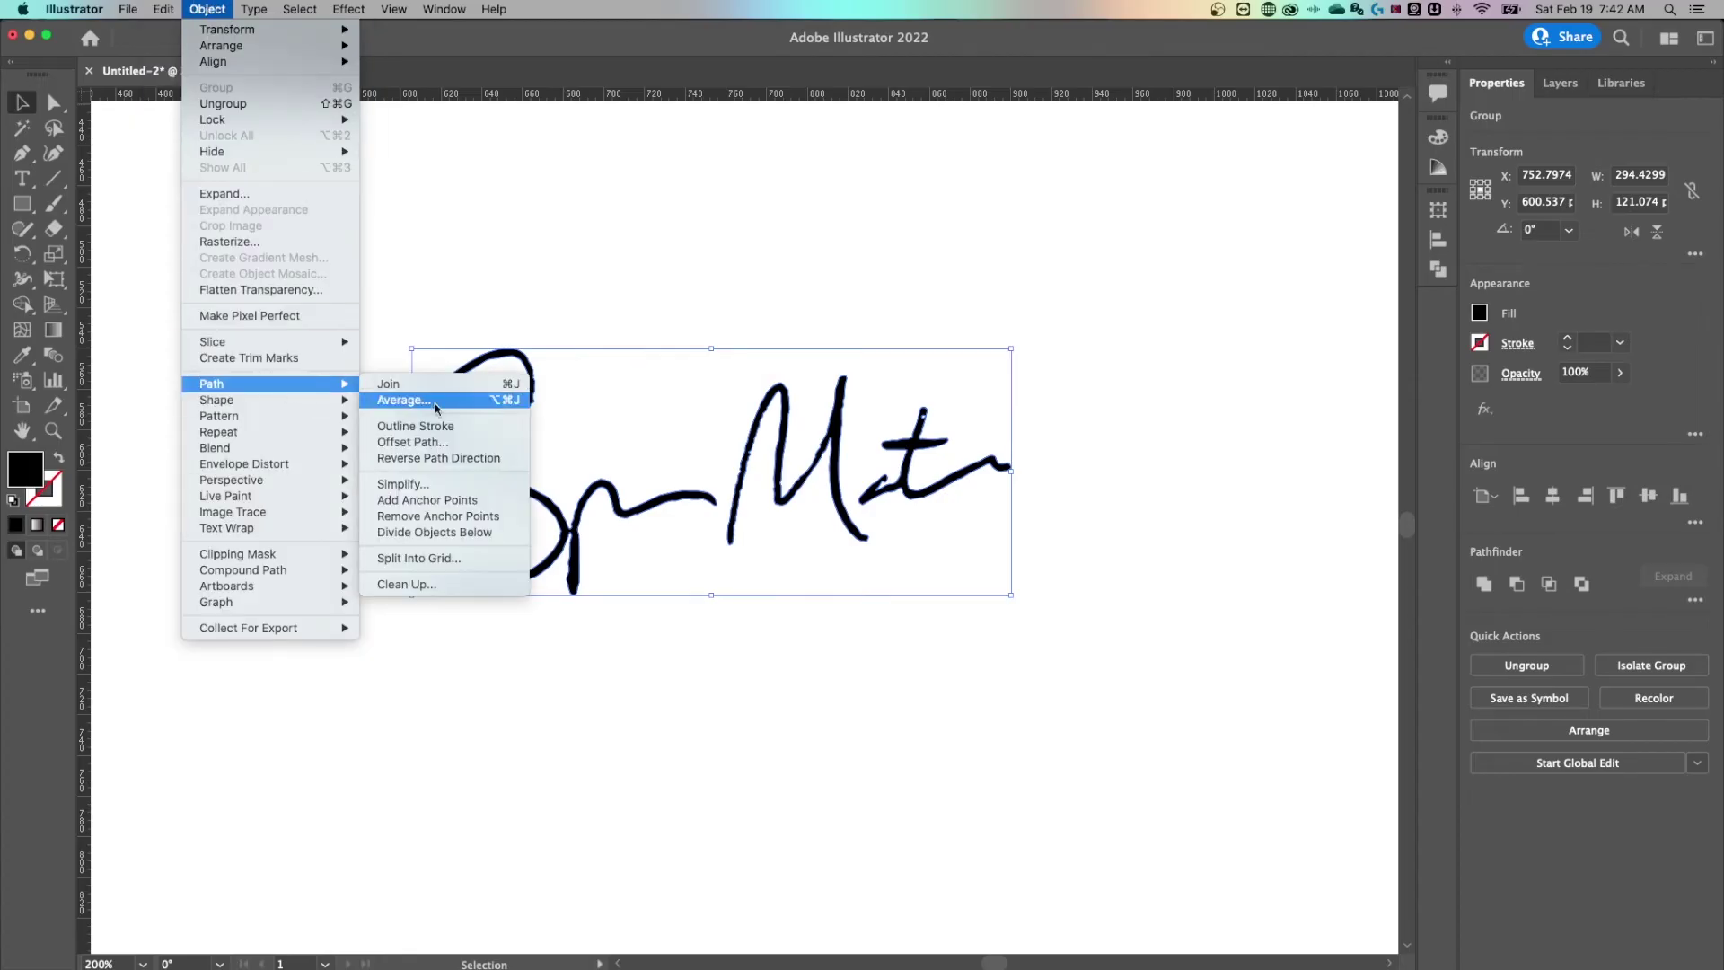
left_click(436, 482)
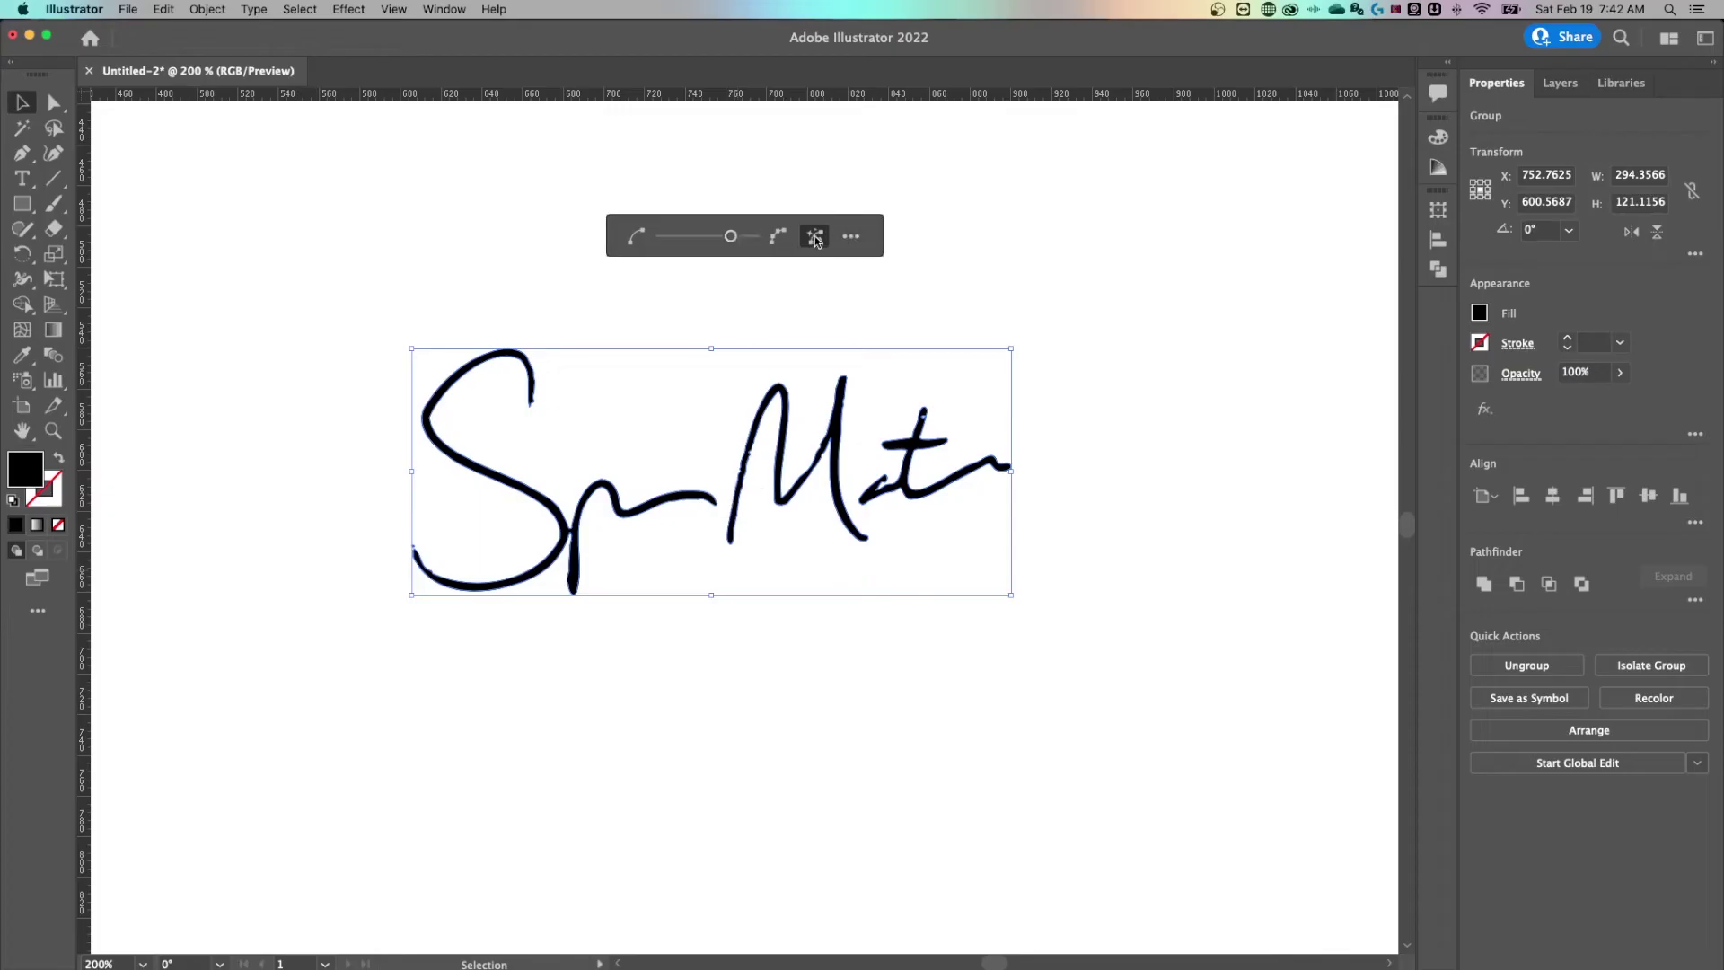
left_click(816, 237)
left_click_drag(731, 238, 652, 239)
left_click_drag(772, 244, 773, 244)
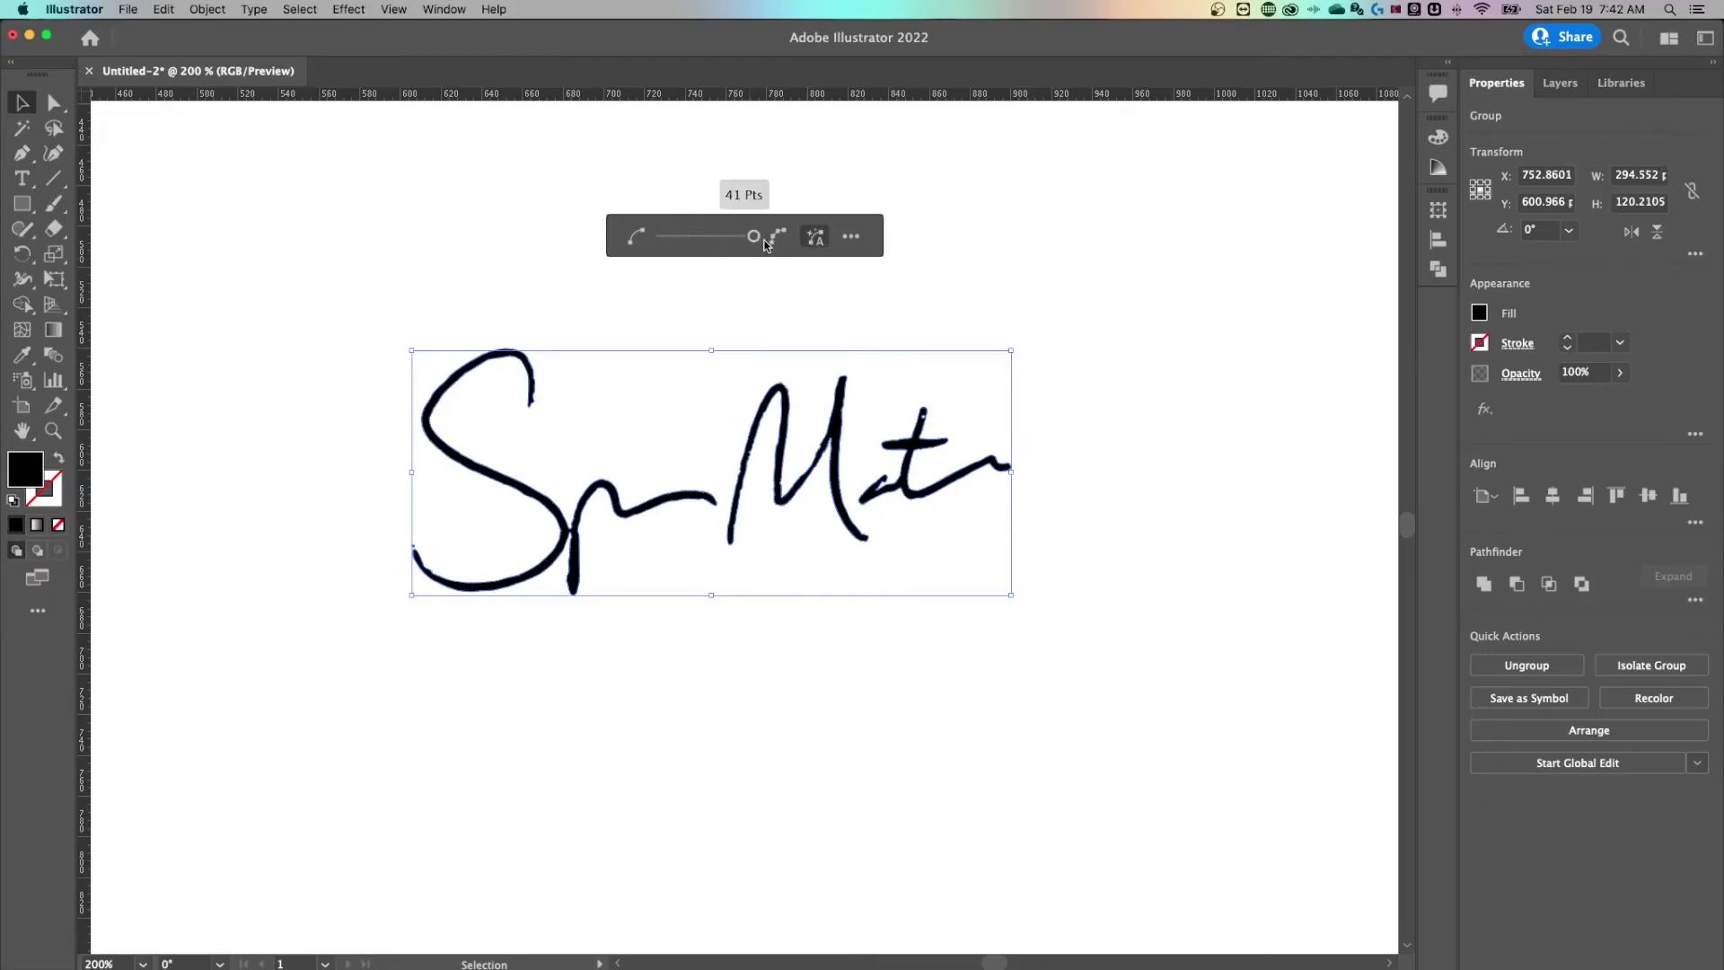
left_click(664, 238)
mouse_move(669, 241)
left_mouse_down()
mouse_move(715, 241)
mouse_move(701, 237)
left_mouse_up()
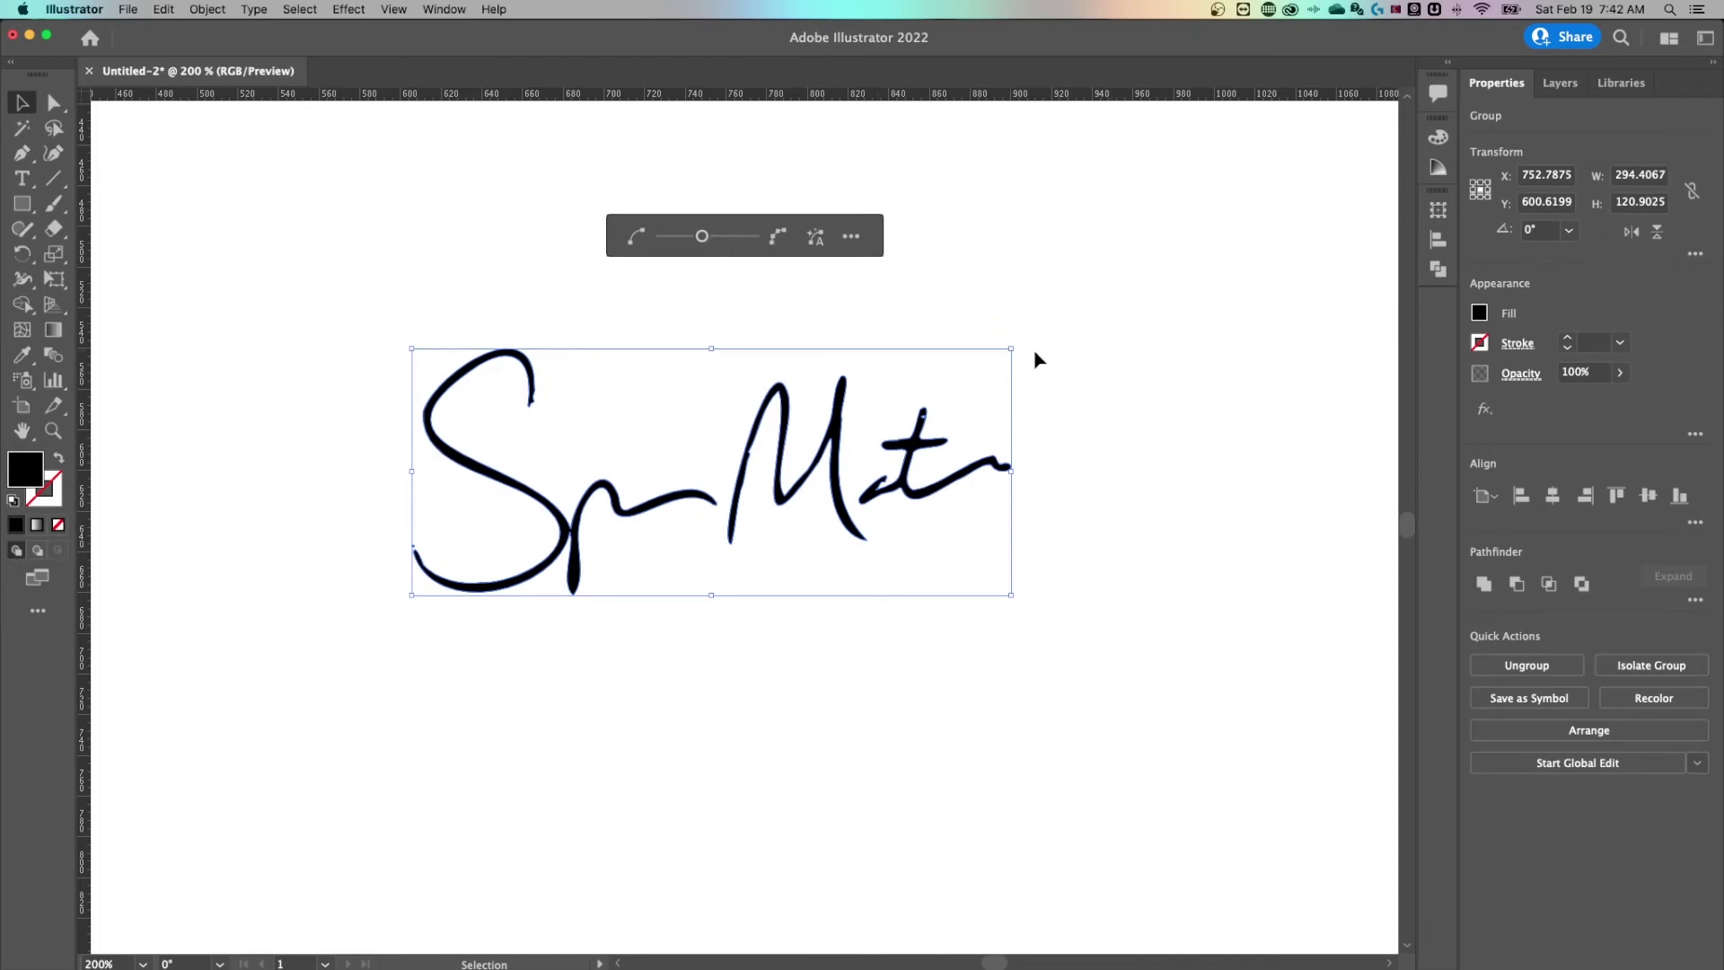
left_click(1085, 267)
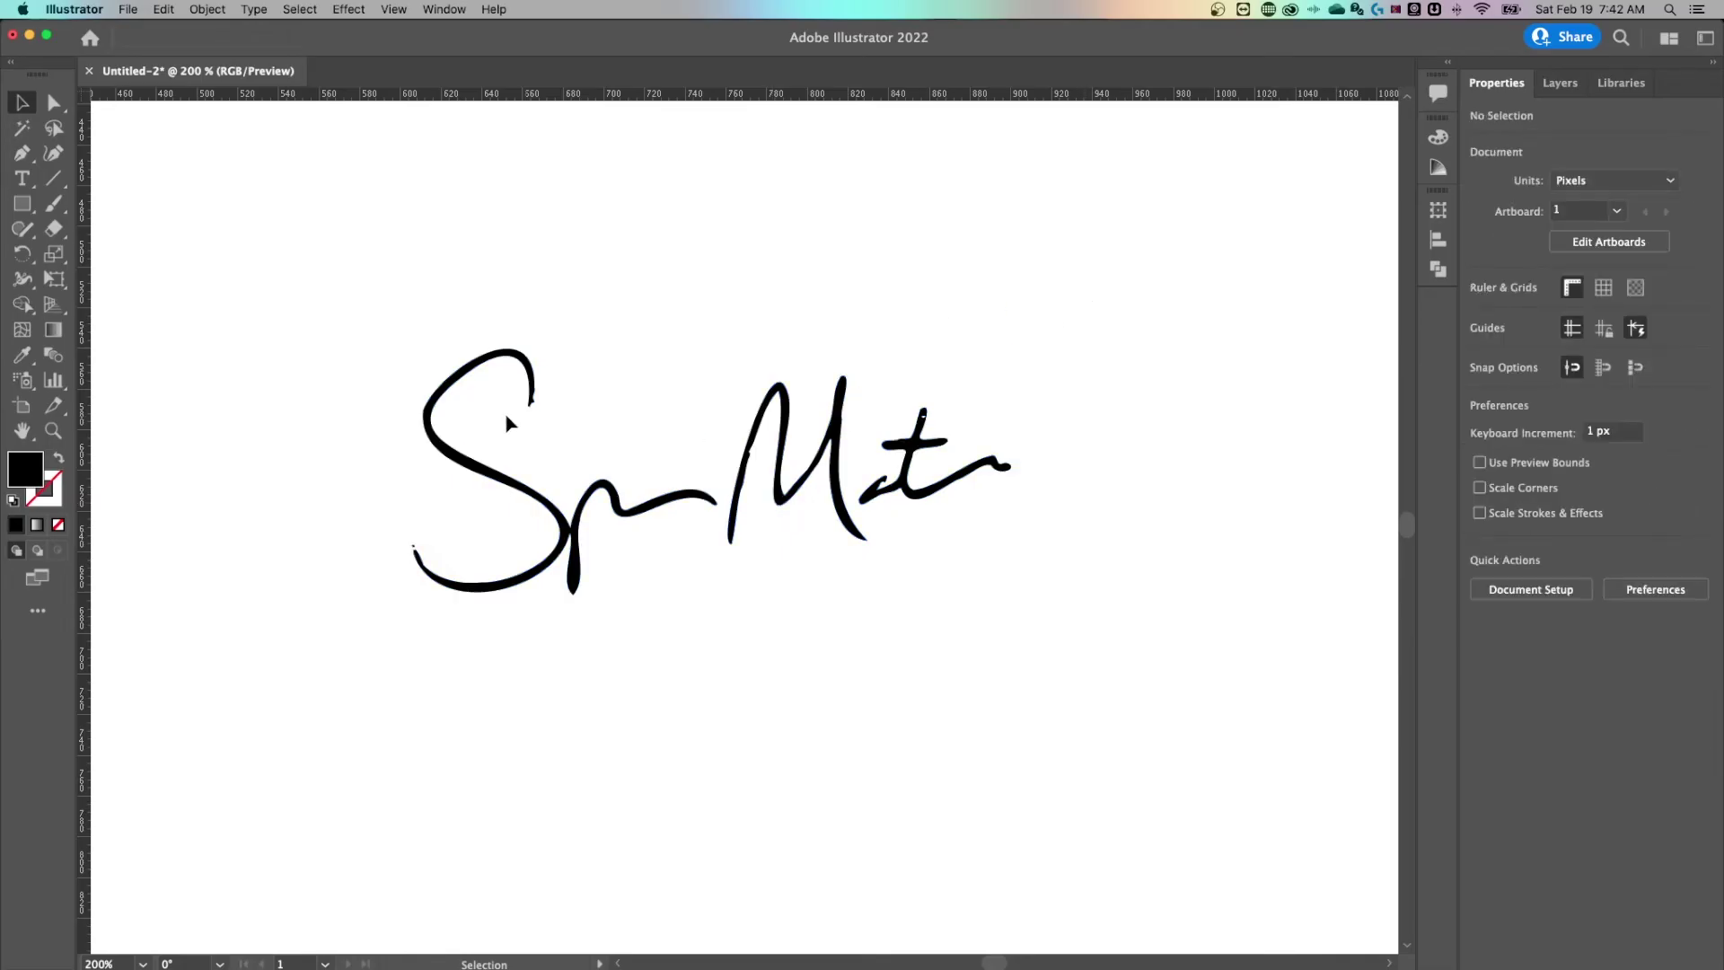
left_click(536, 374)
Zoom in and undo, then redo, Simplify to compare the jagged and smooth anchor points
key("a")
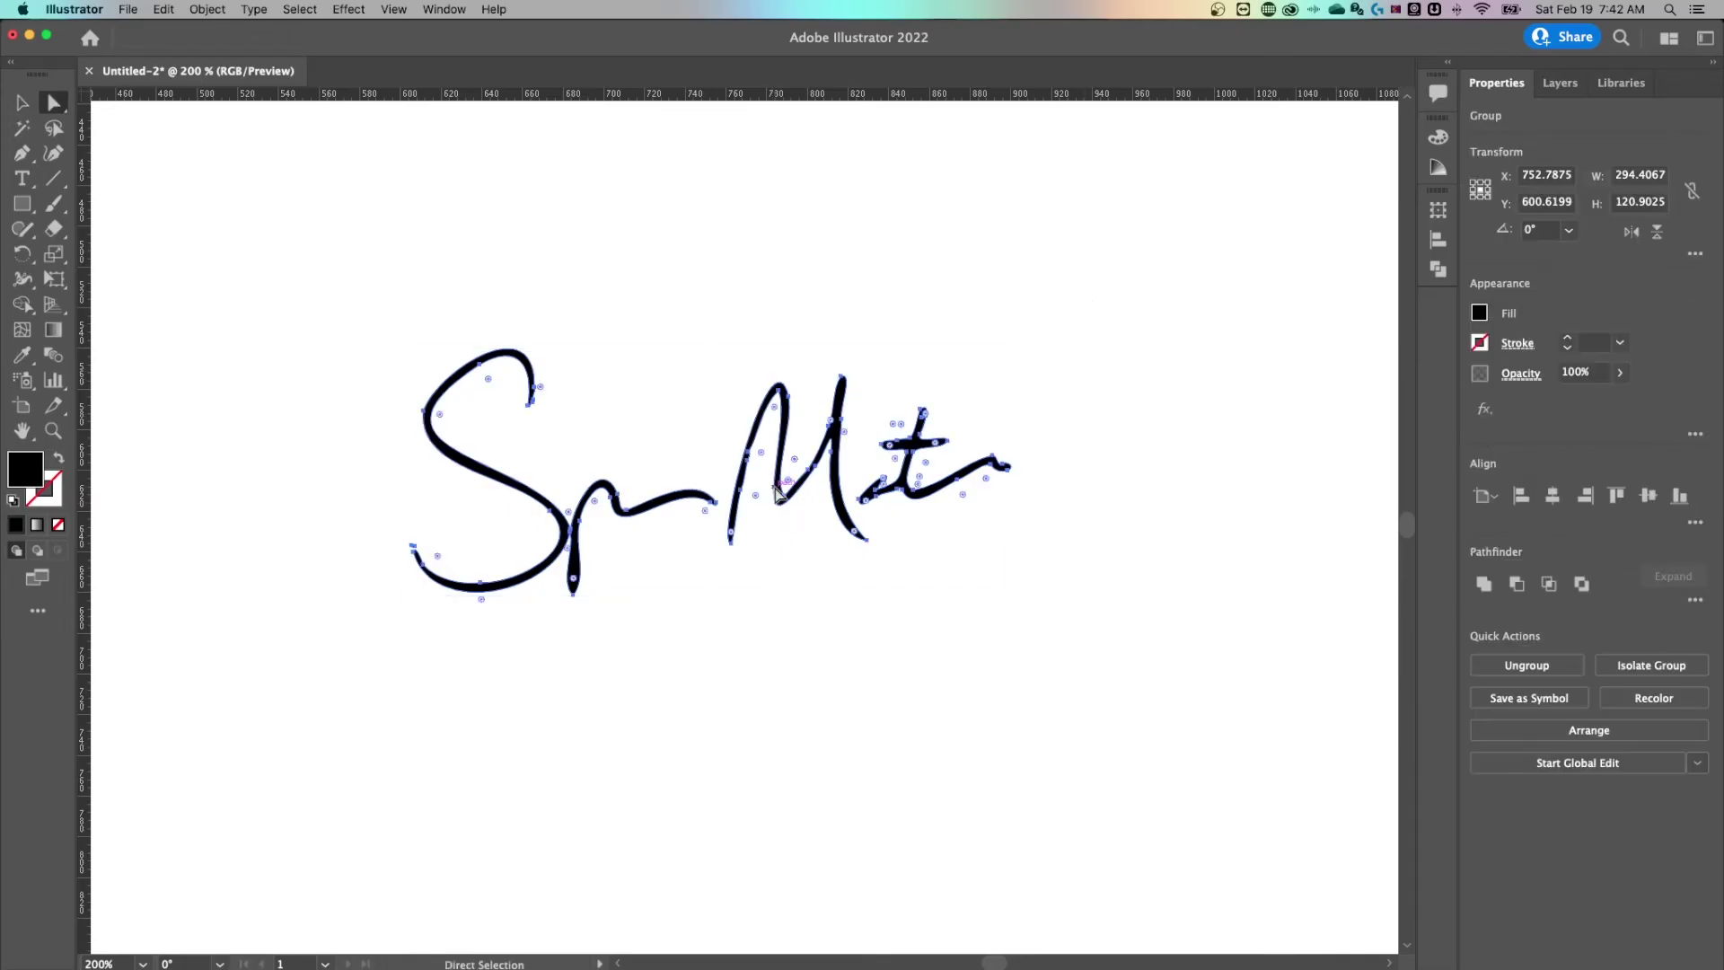
scroll(720, 492, "up", 5)
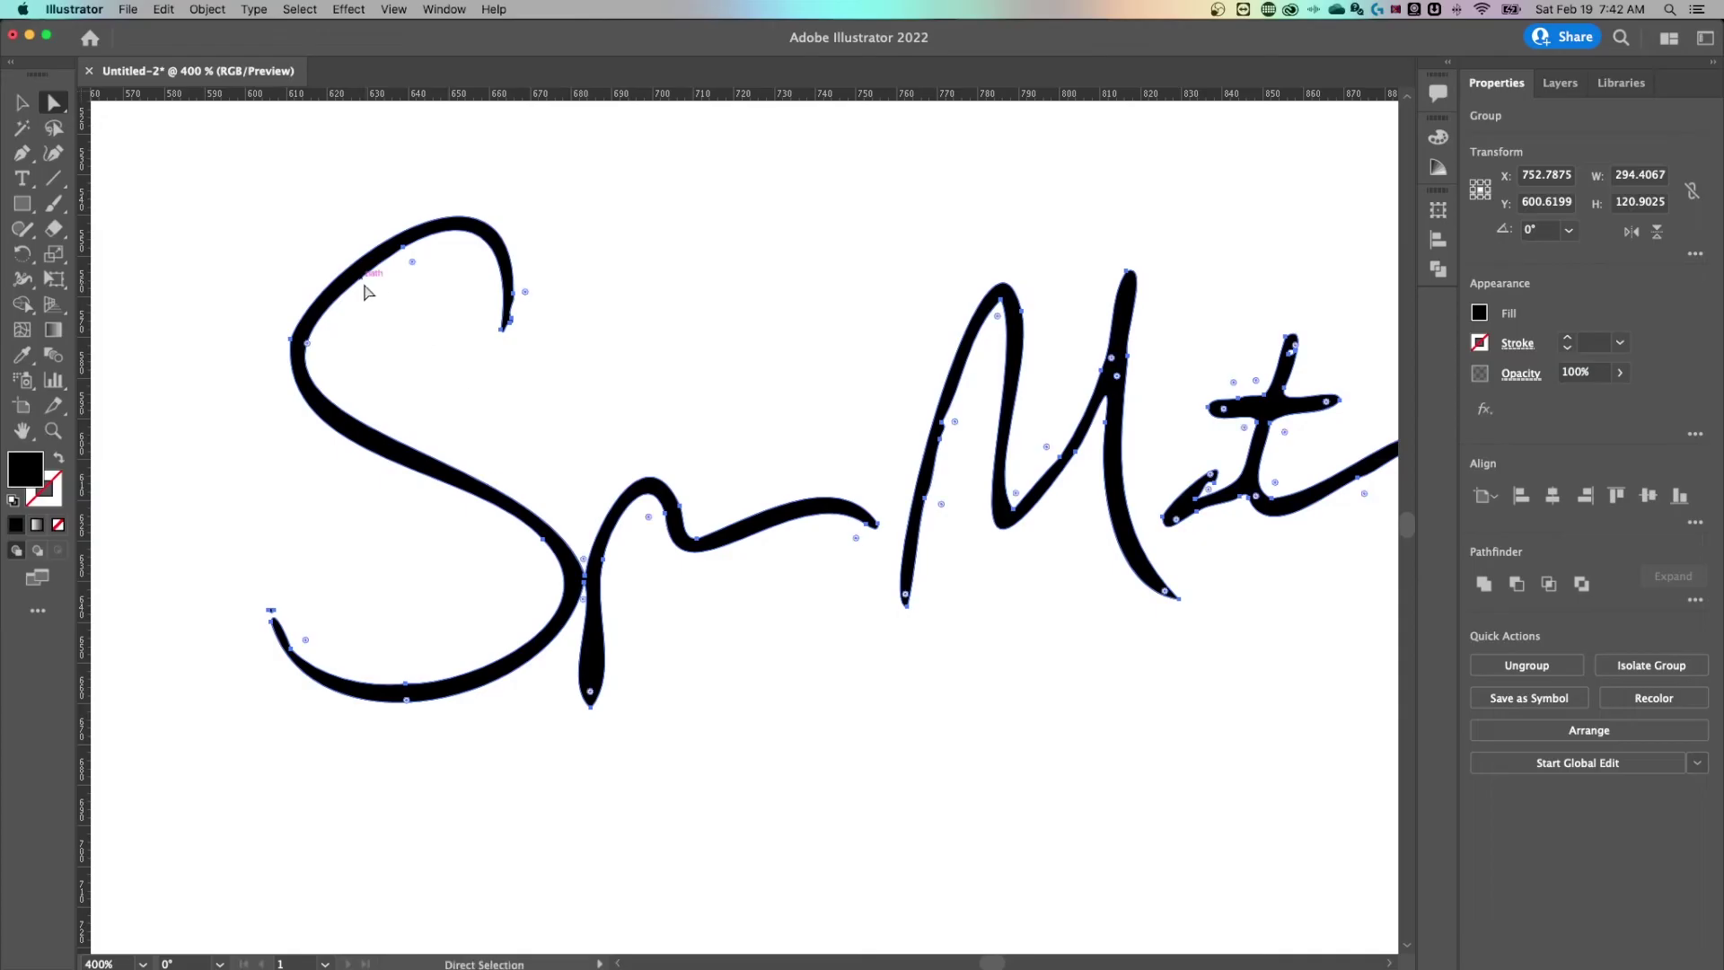
key("v")
key("super+z")
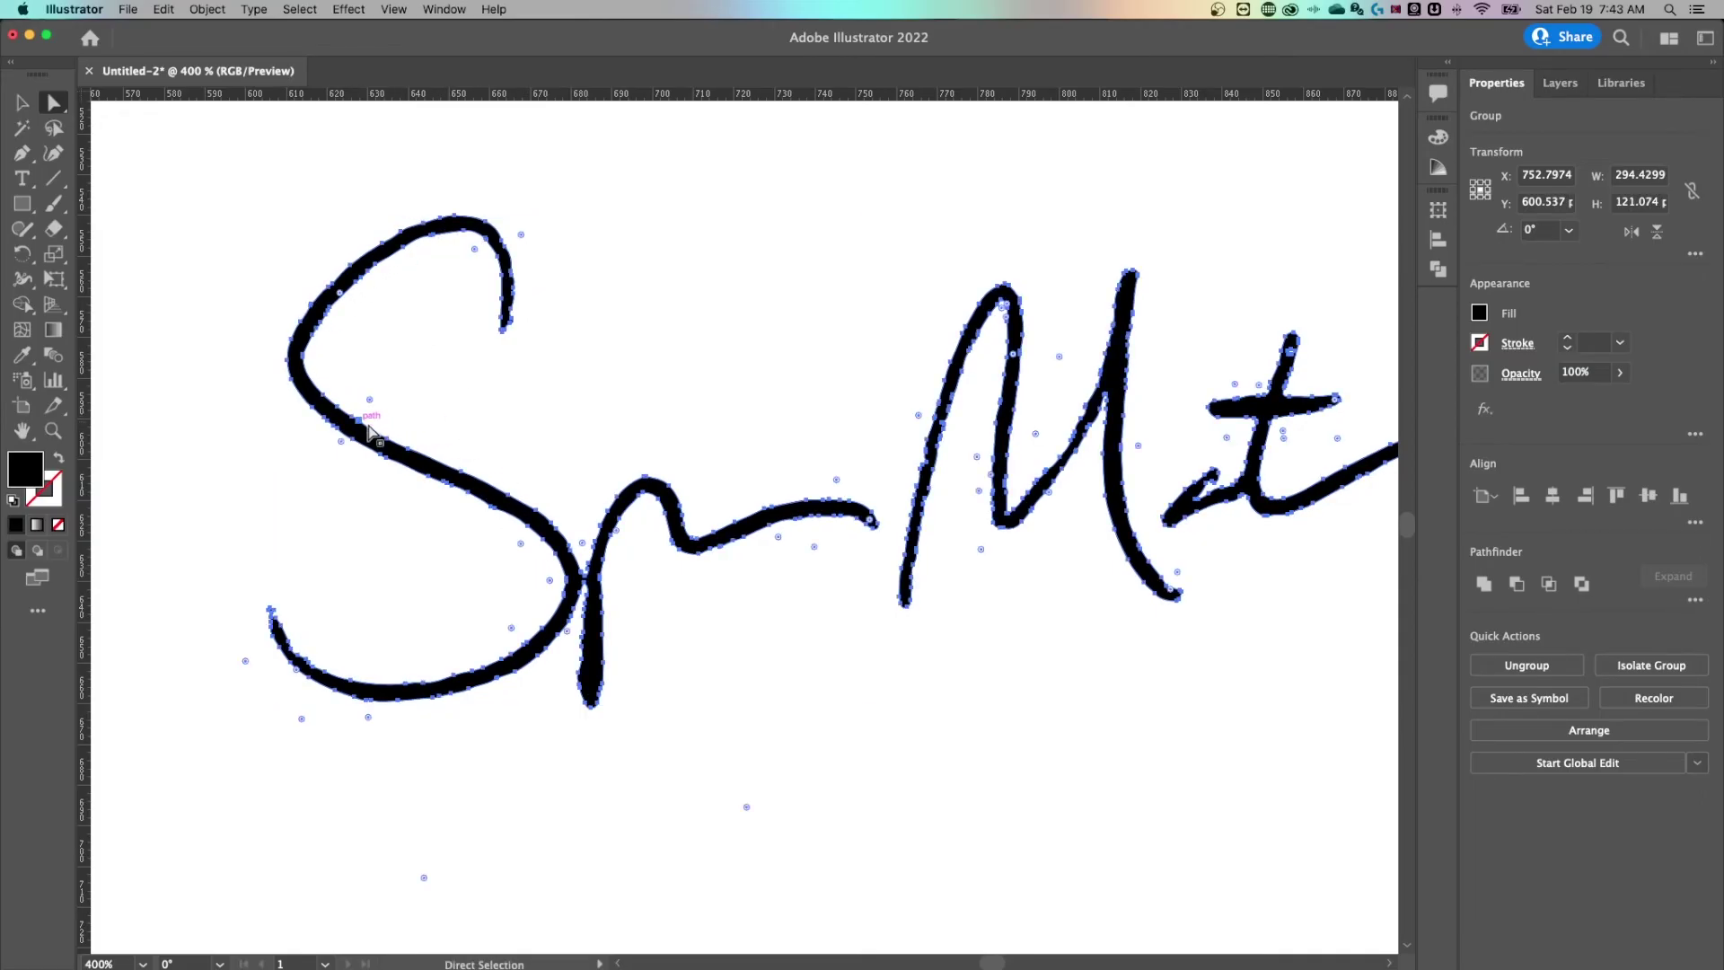
key("super+shift+z")
key("a")
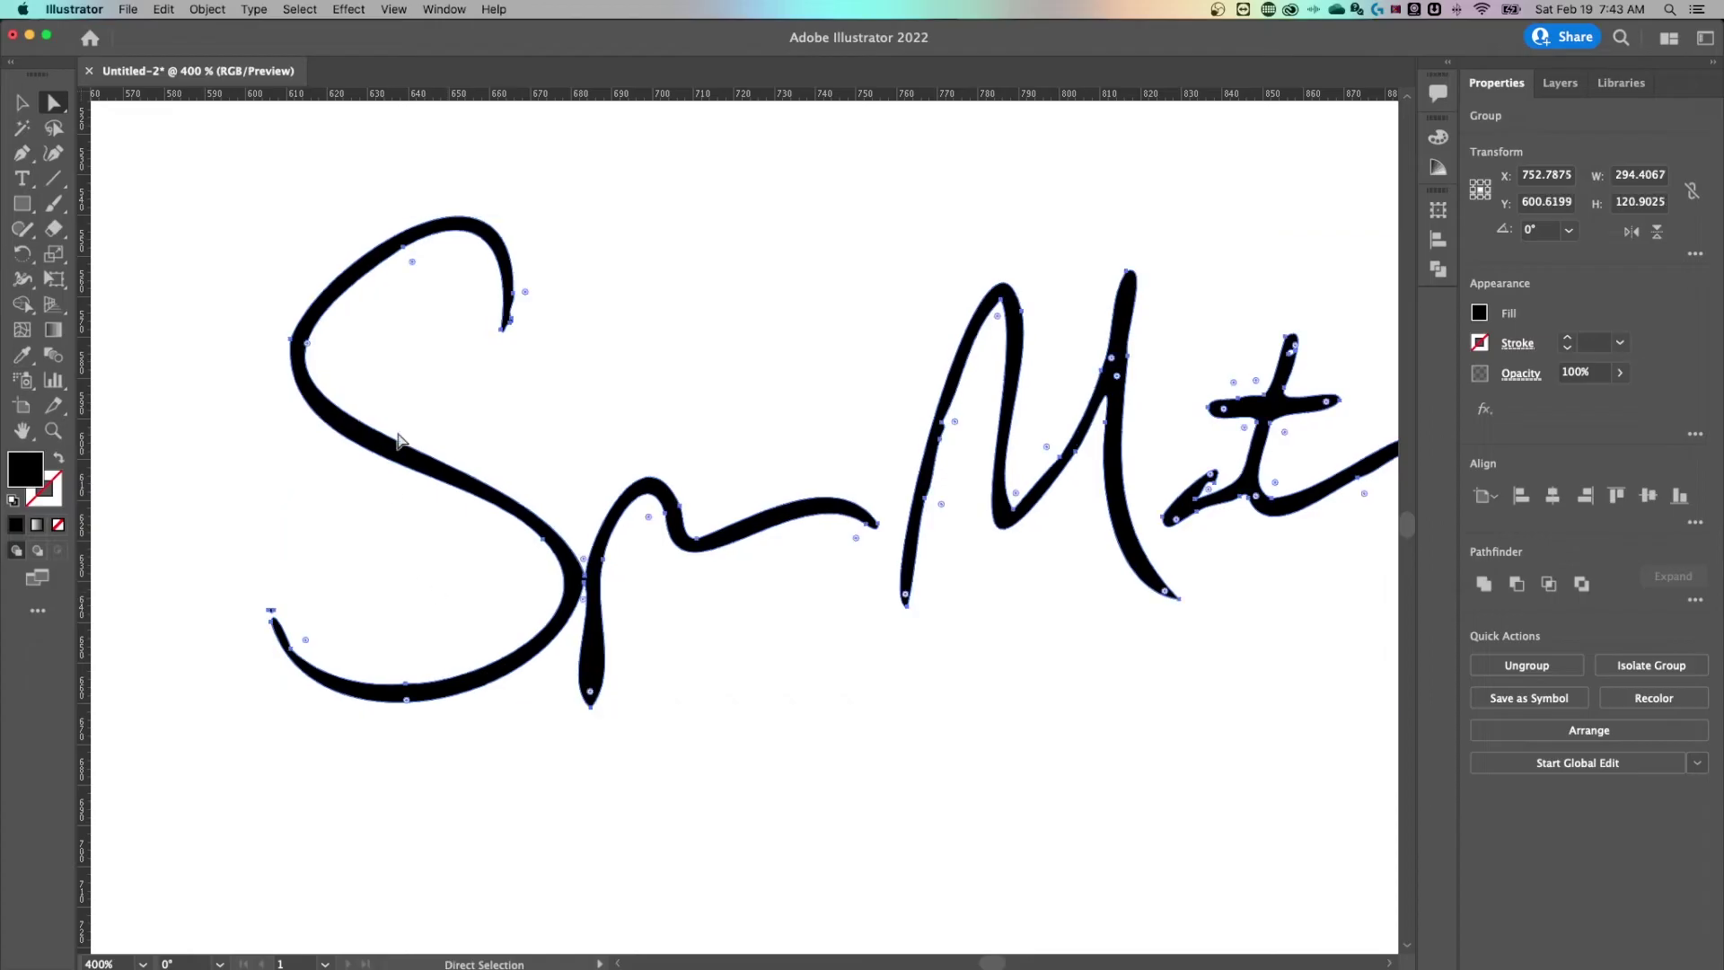
key("v")
Revert to the rough outlines and restore the simplified paths again, inspecting anchors in each state
key("super+z")
key("a")
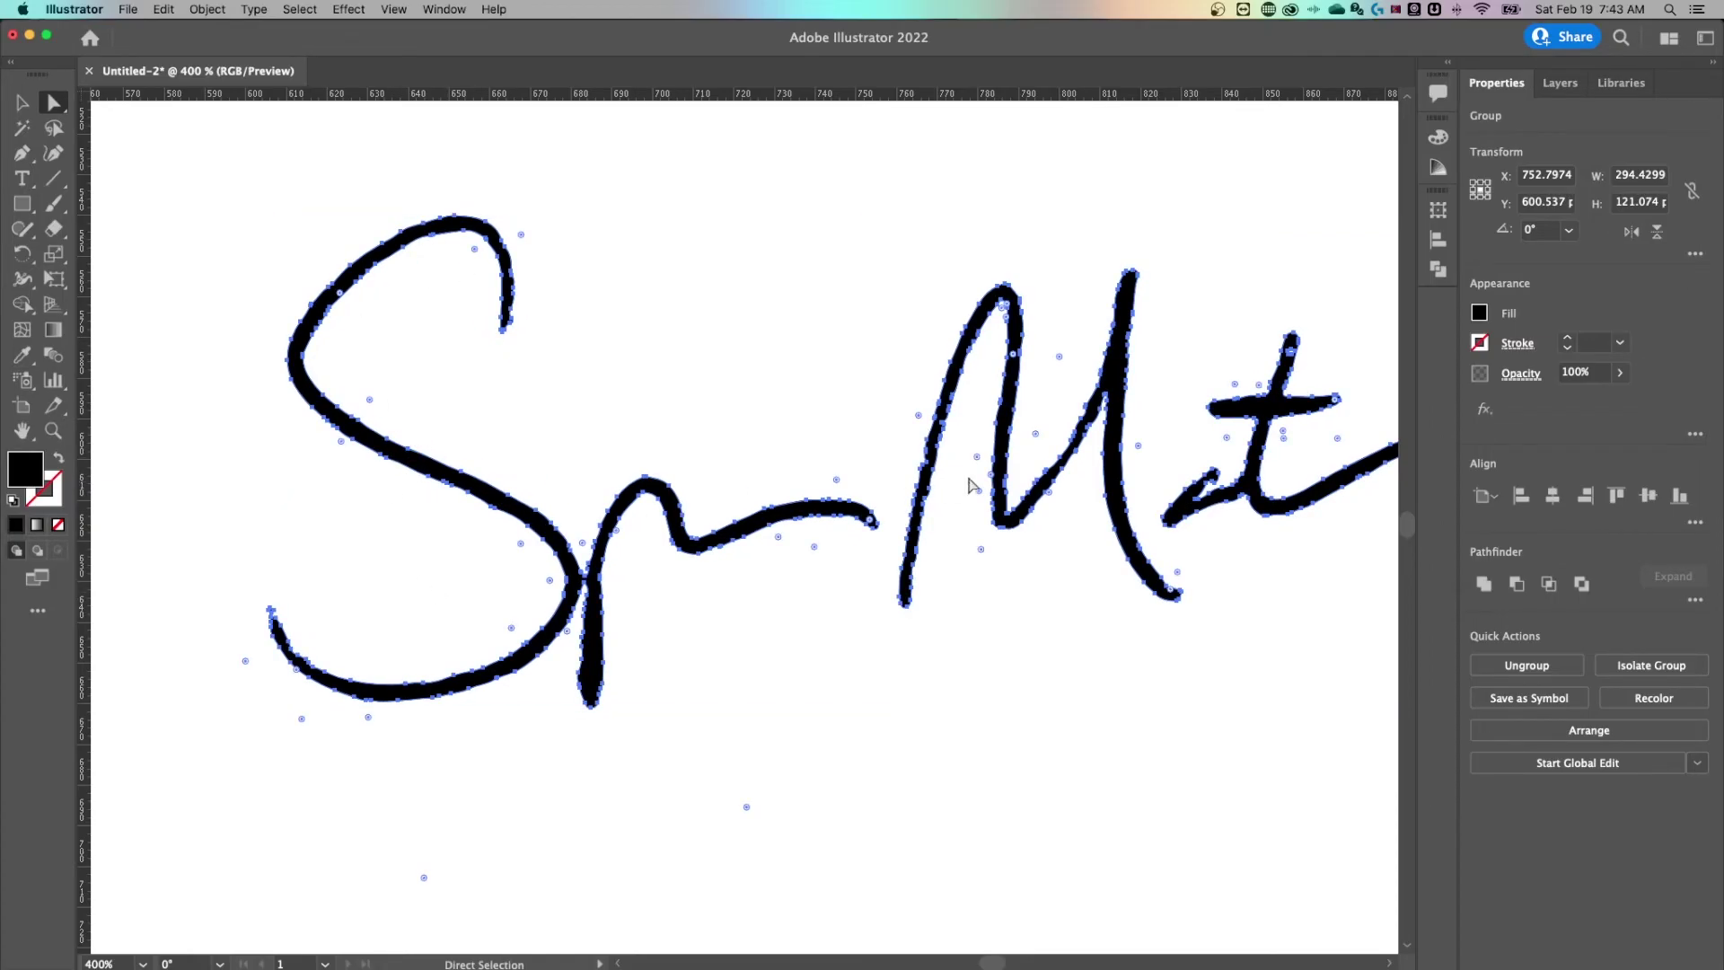
key("v")
key("super+shift+z")
key("a")
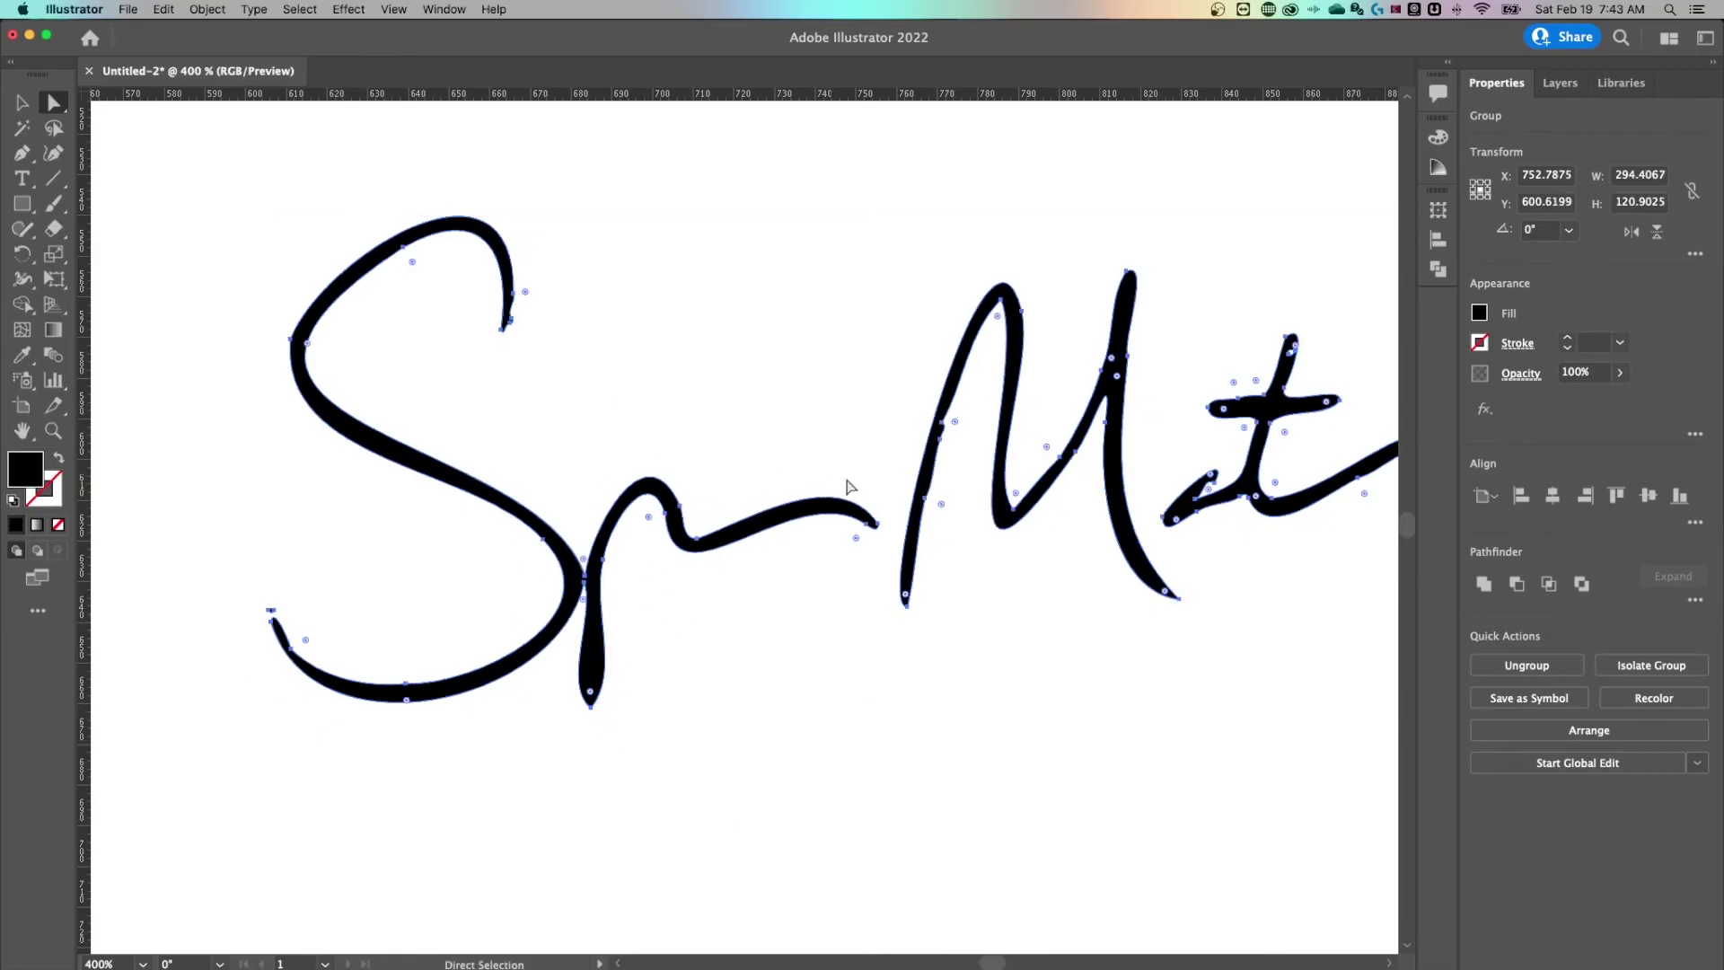
key("v")
Check the smoothed signature's anchor points, then deselect it and zoom back out
key("a")
key("v")
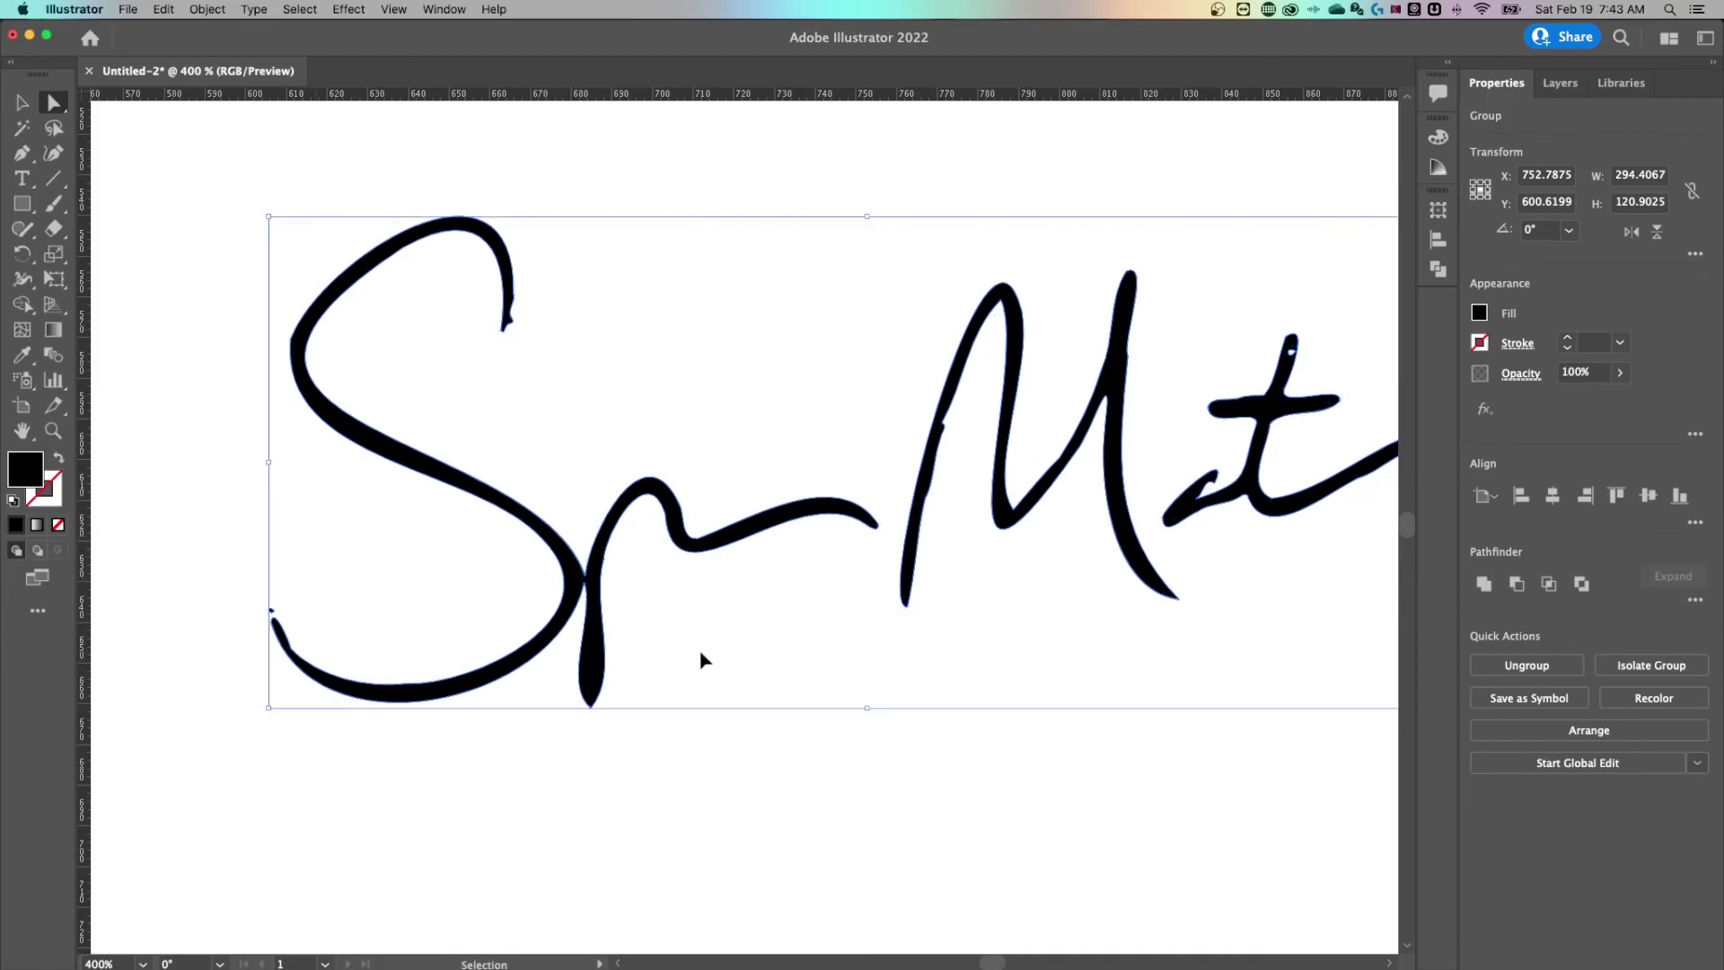
key("a")
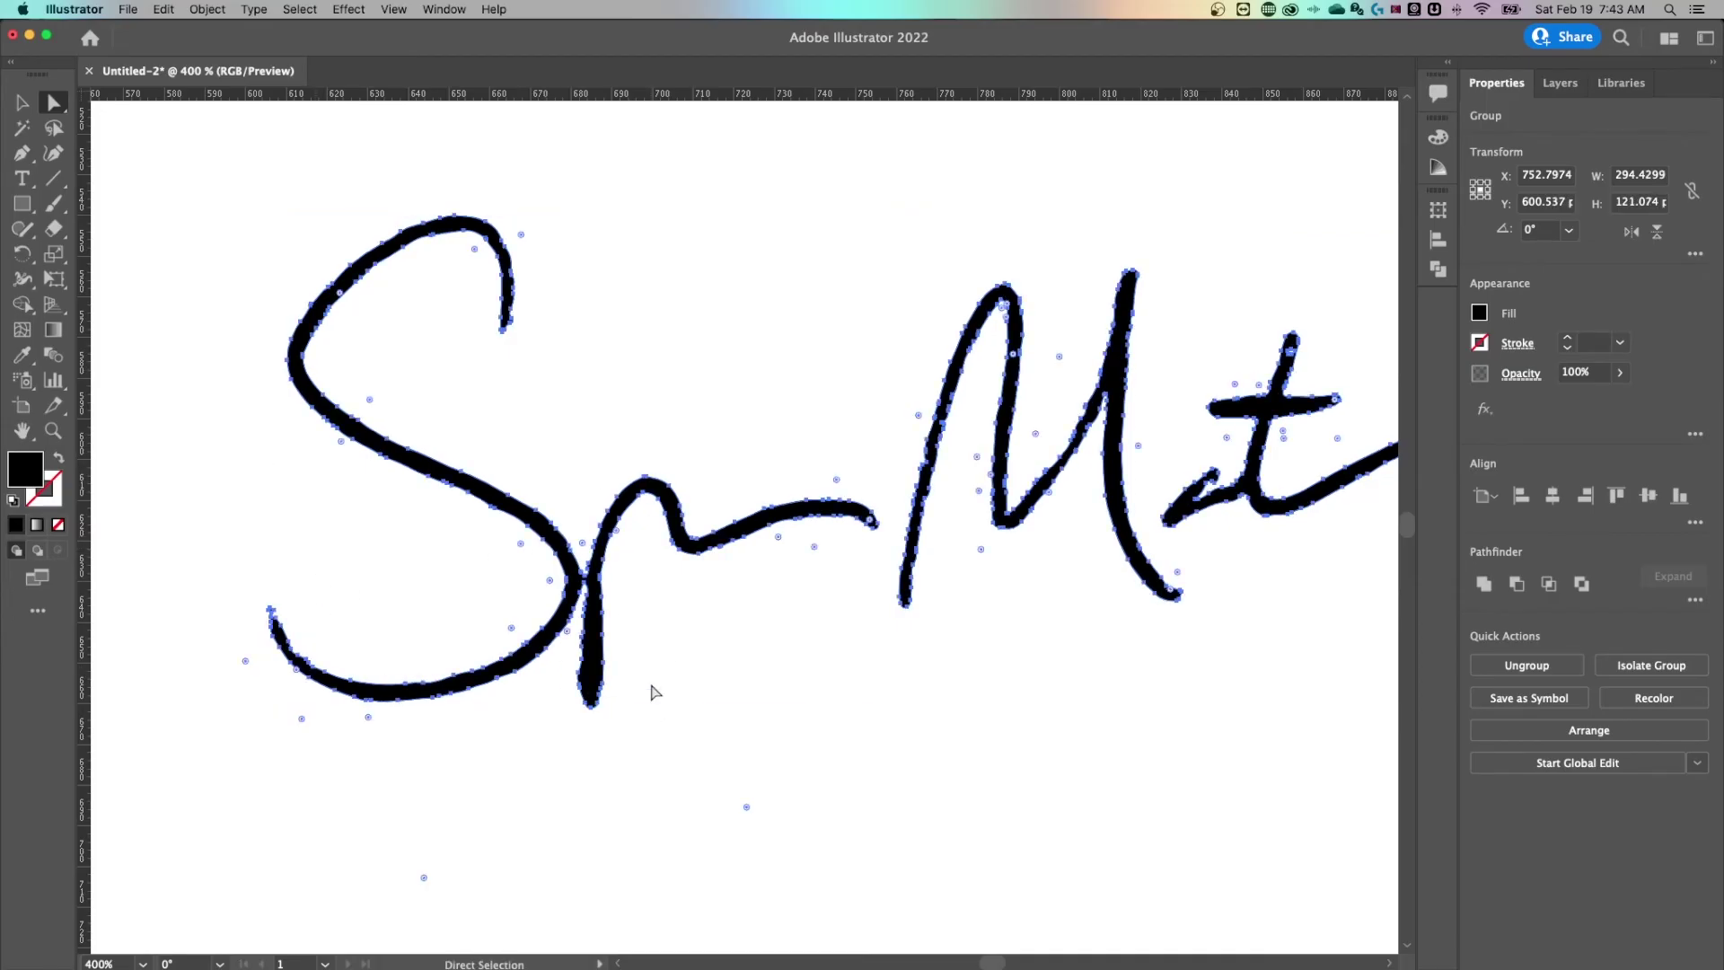
key("v")
key("super+minus")
key("super+minus")
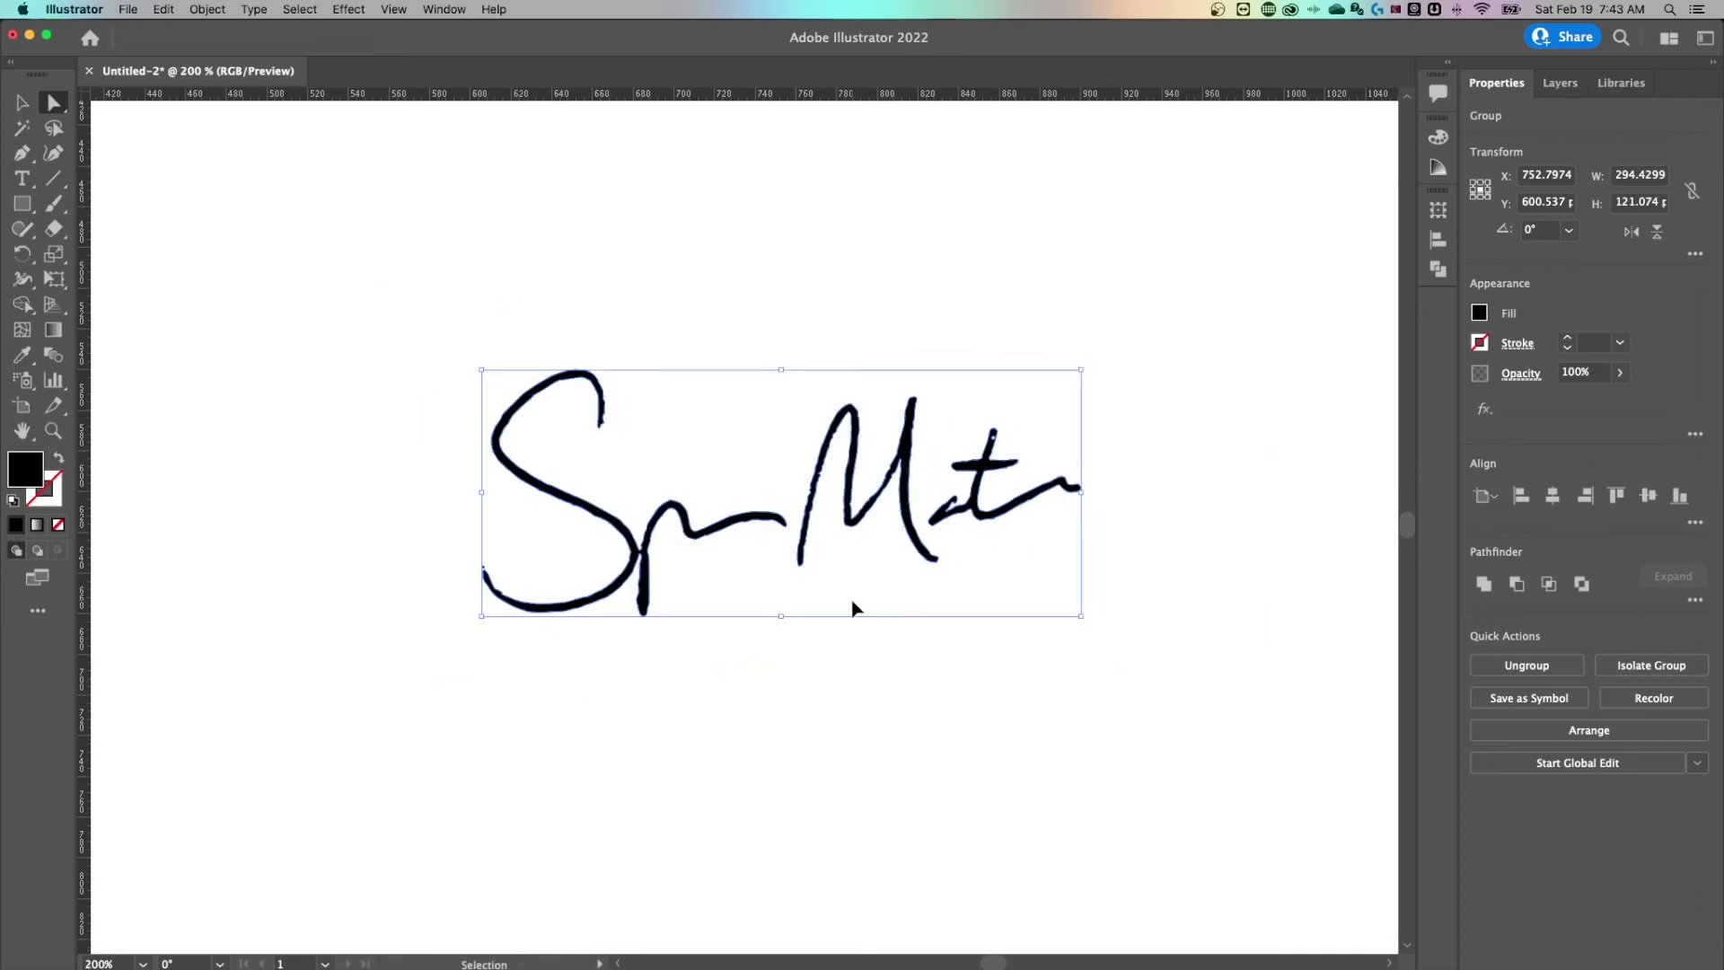
key("a")
key("v")
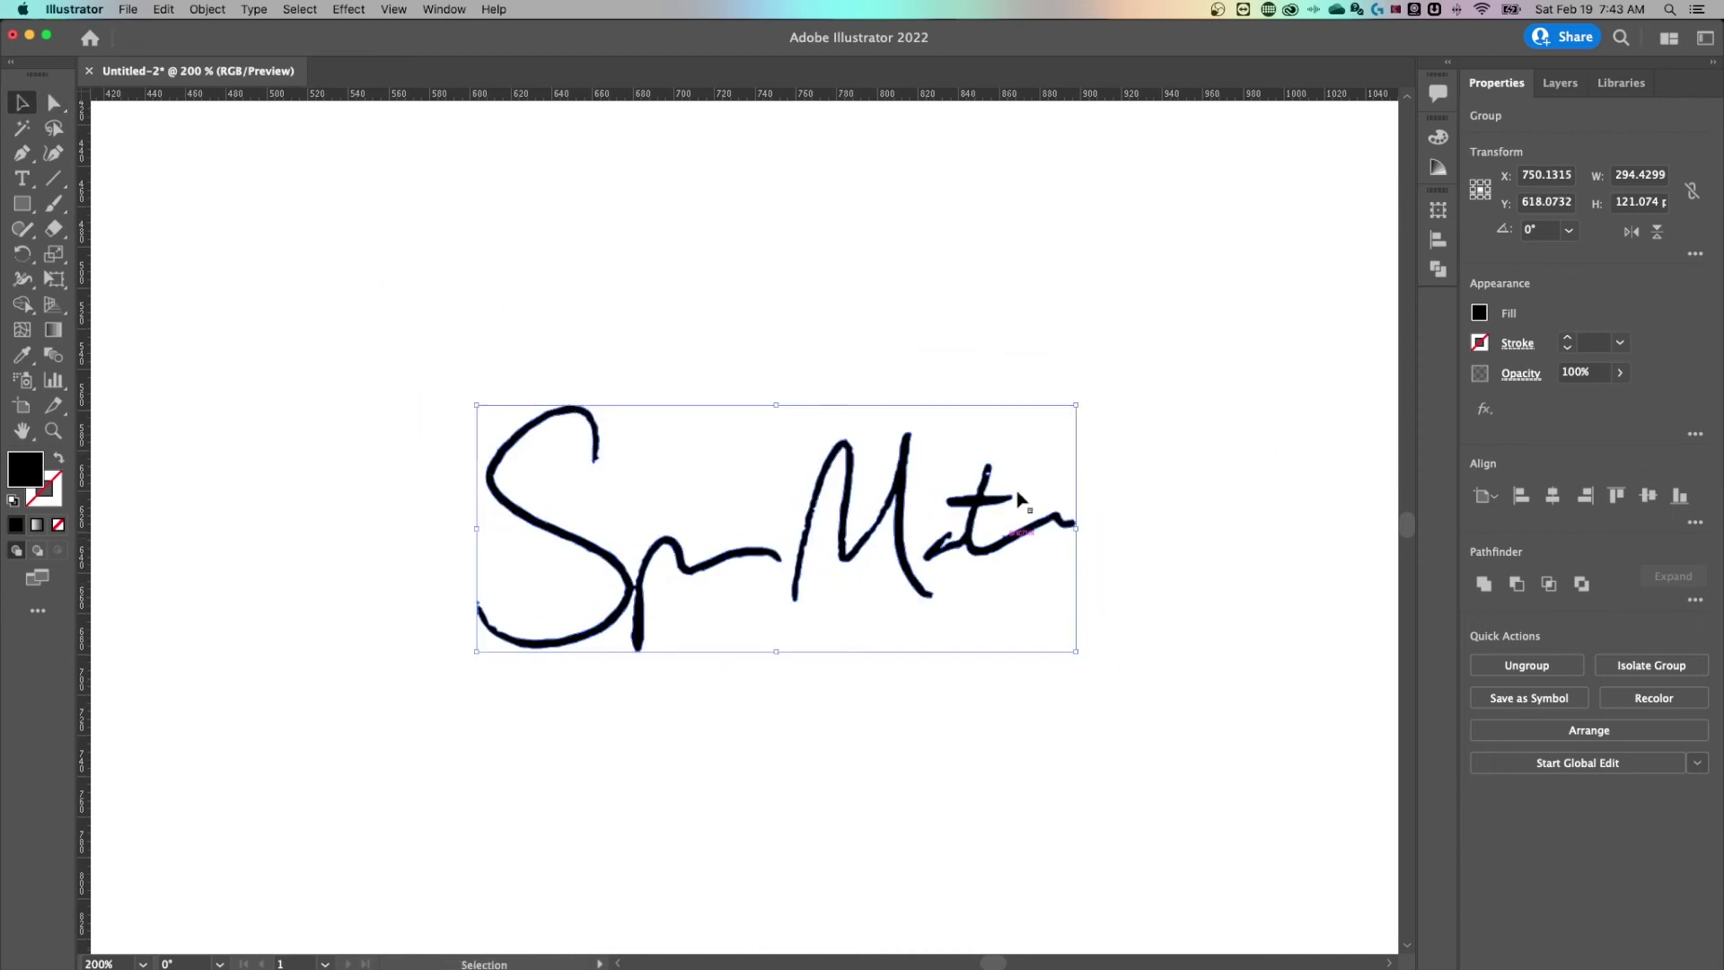
left_click(1214, 330)
key("a")
key("super+minus")
Enlarge the signature group to about 1279.5 × 526.2 px and reposition it on the artboard
left_click_drag(980, 399, 913, 382)
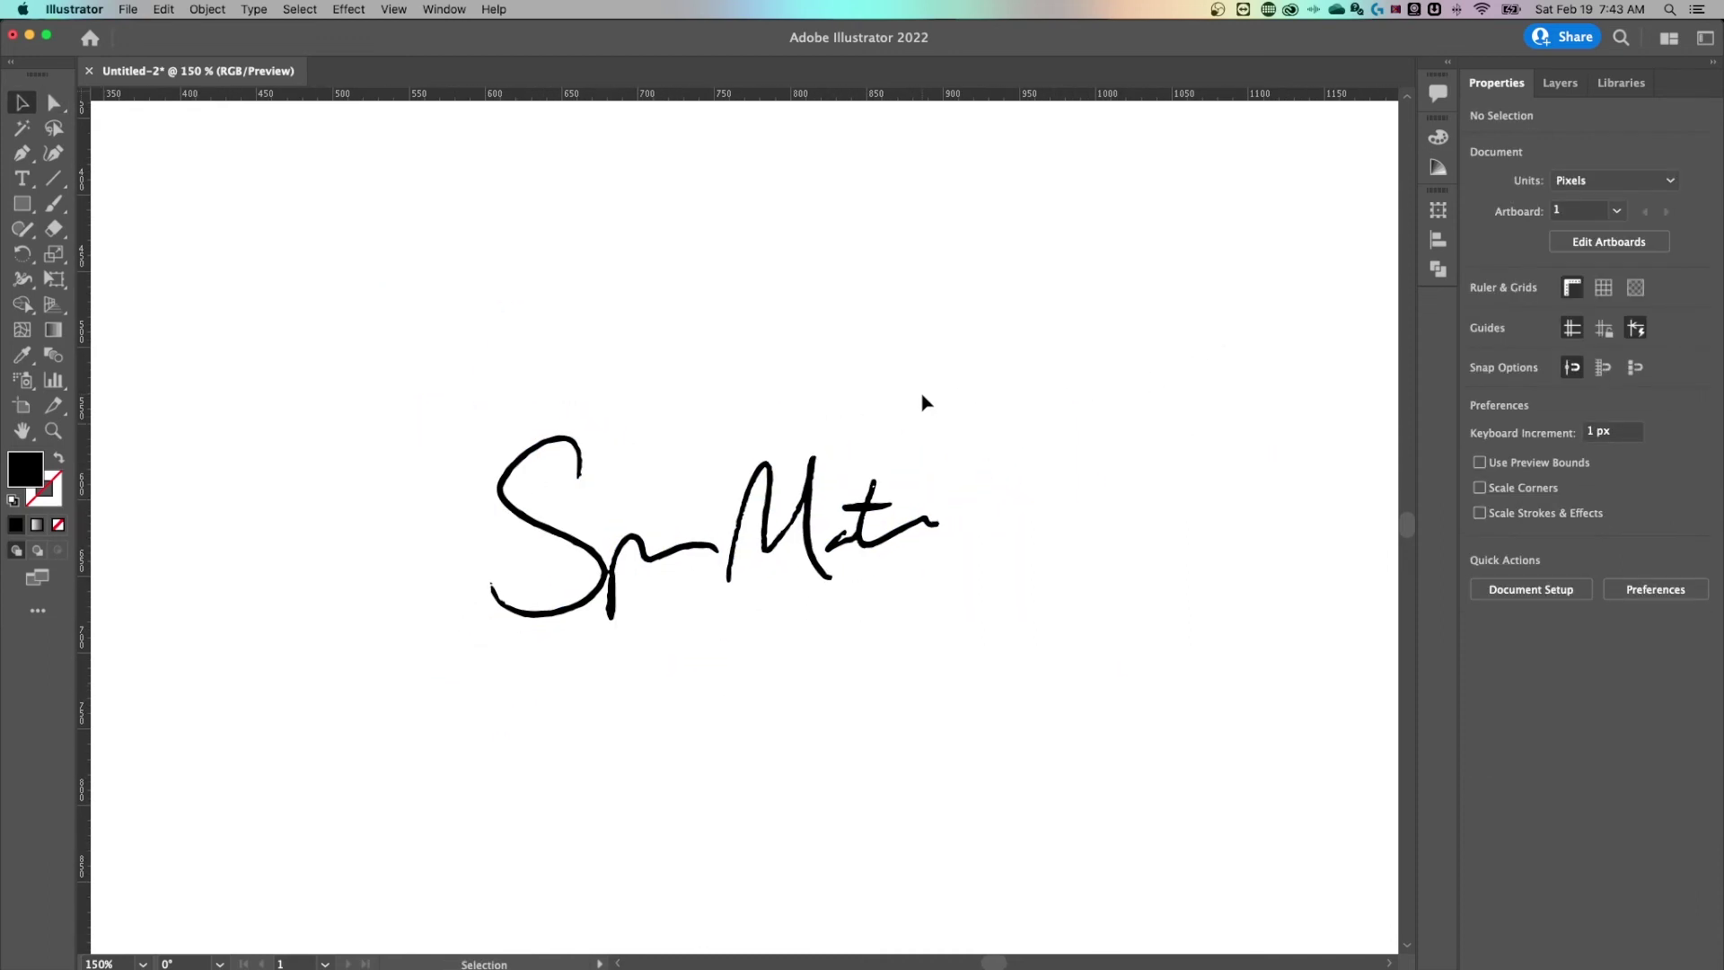
mouse_move(736, 529)
left_mouse_down()
mouse_move(629, 306)
mouse_move(727, 346)
mouse_move(729, 507)
left_mouse_up()
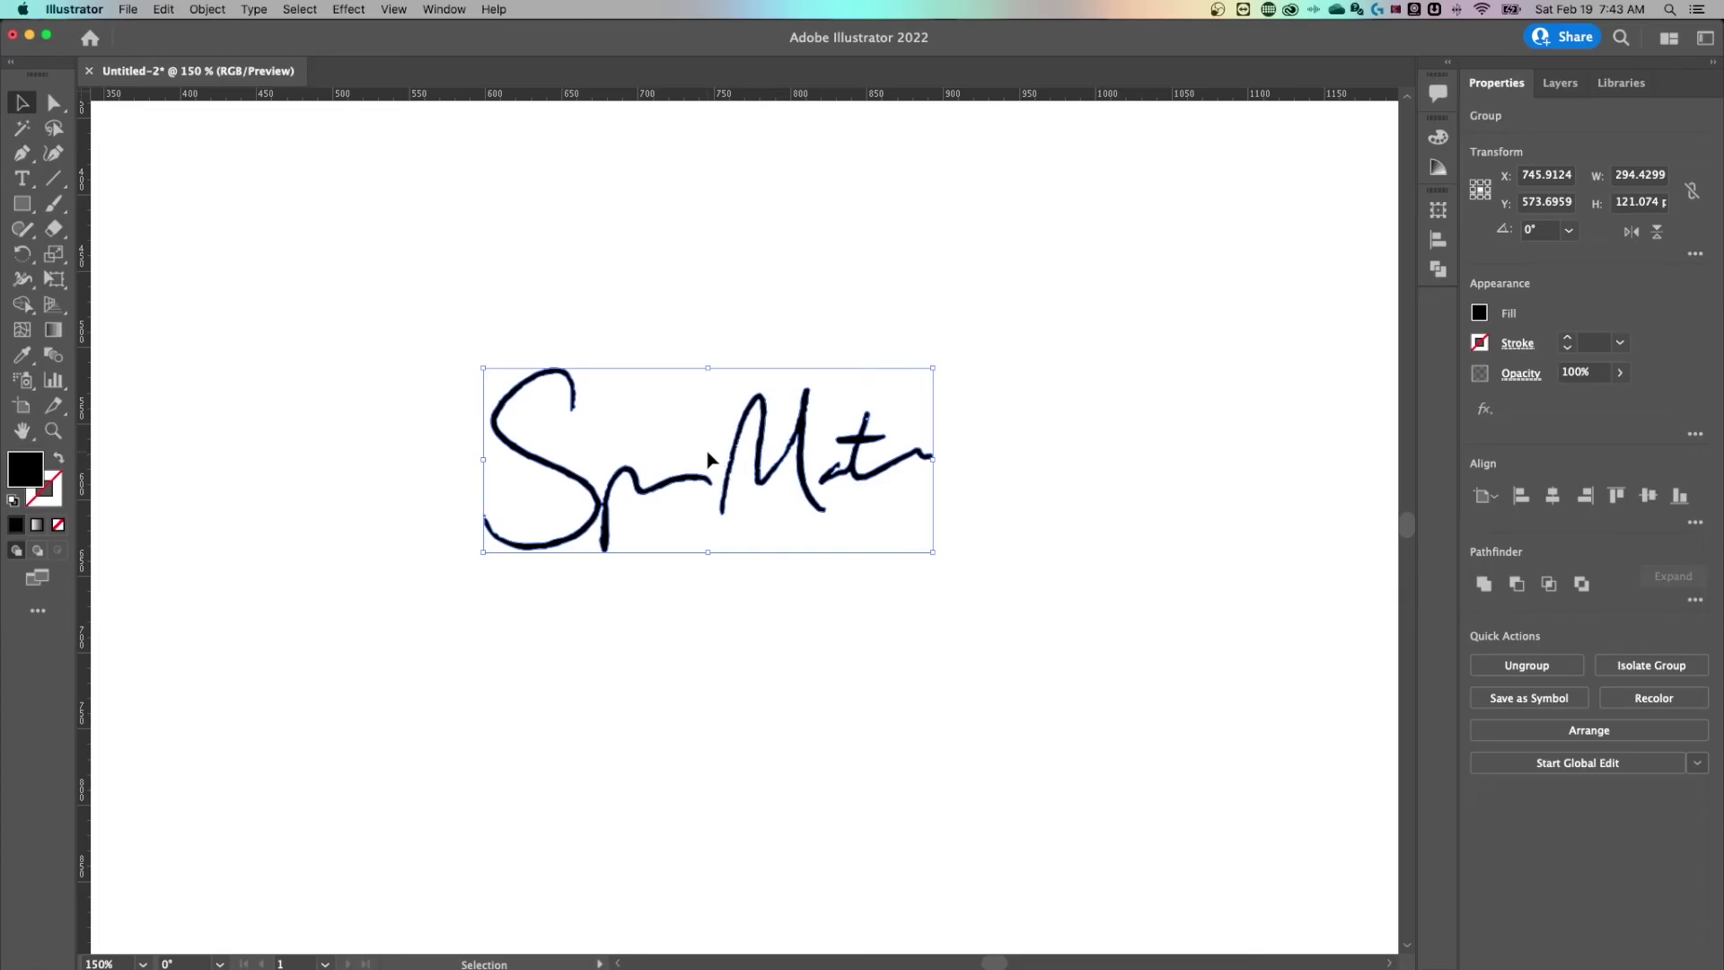
key("super+minus")
key("super+minus")
left_click_drag(976, 527, 816, 538)
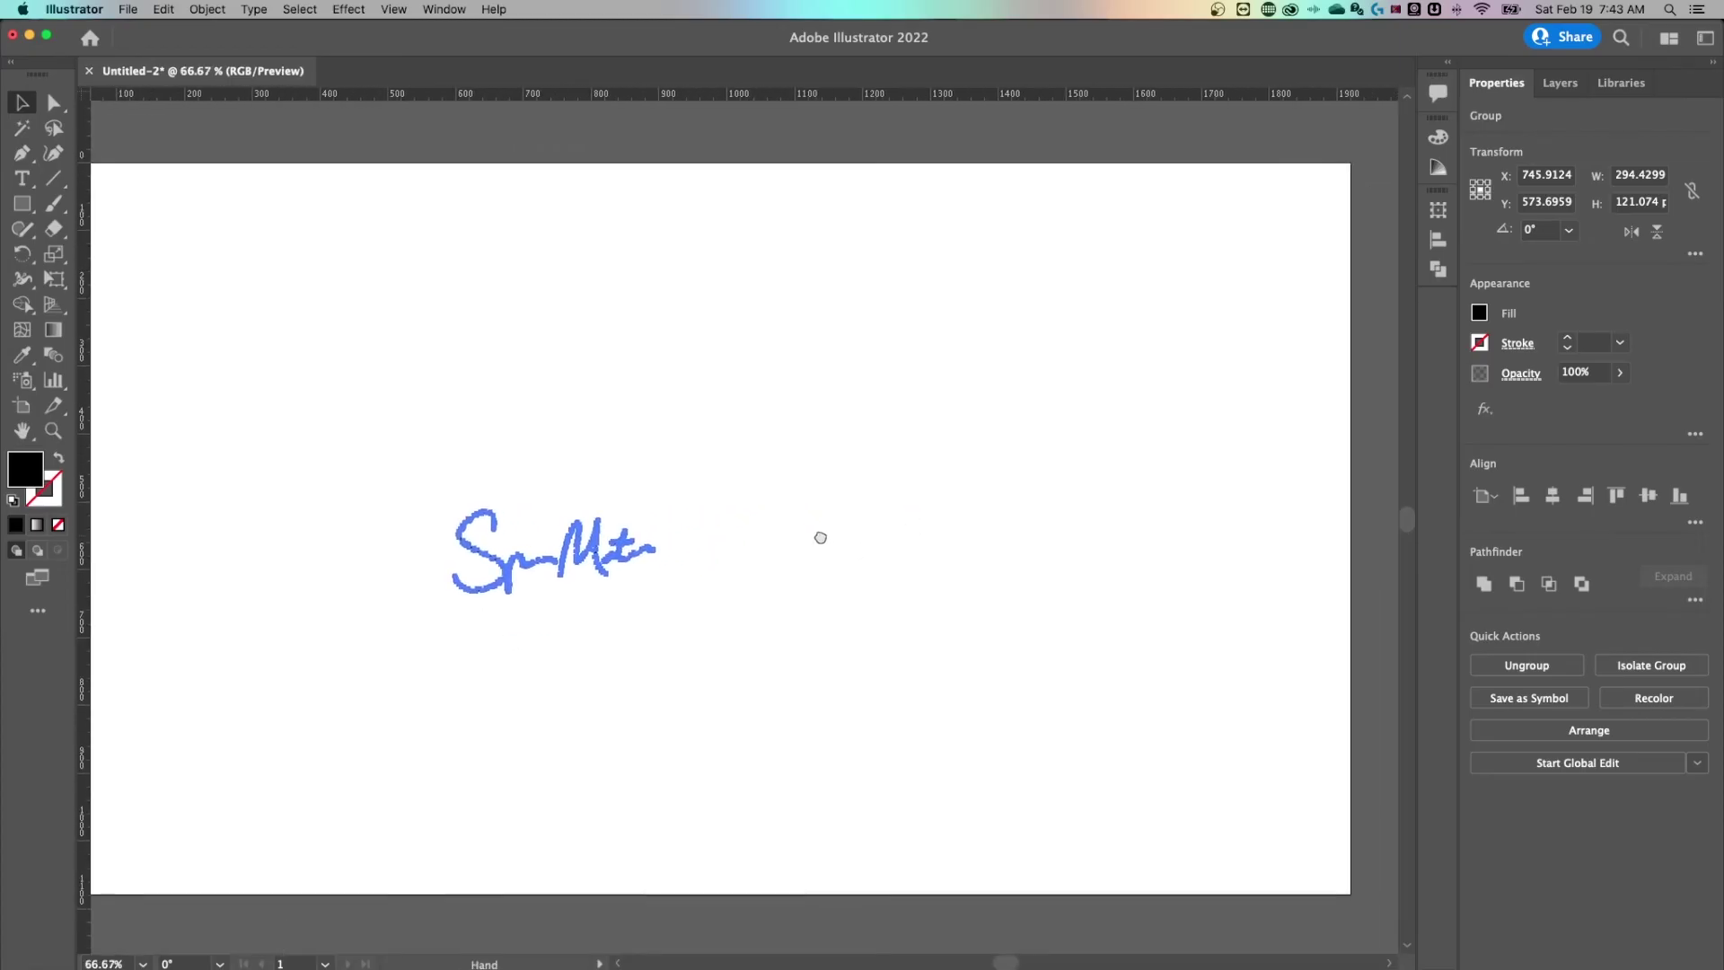
mouse_move(662, 549)
left_mouse_down()
mouse_move(886, 536)
mouse_move(677, 527)
mouse_move(515, 481)
mouse_move(850, 466)
mouse_move(1028, 426)
mouse_move(616, 445)
mouse_move(677, 454)
mouse_move(1074, 395)
mouse_move(1332, 331)
left_mouse_up()
key("super+minus")
left_click_drag(911, 501, 758, 484)
left_click(1025, 325)
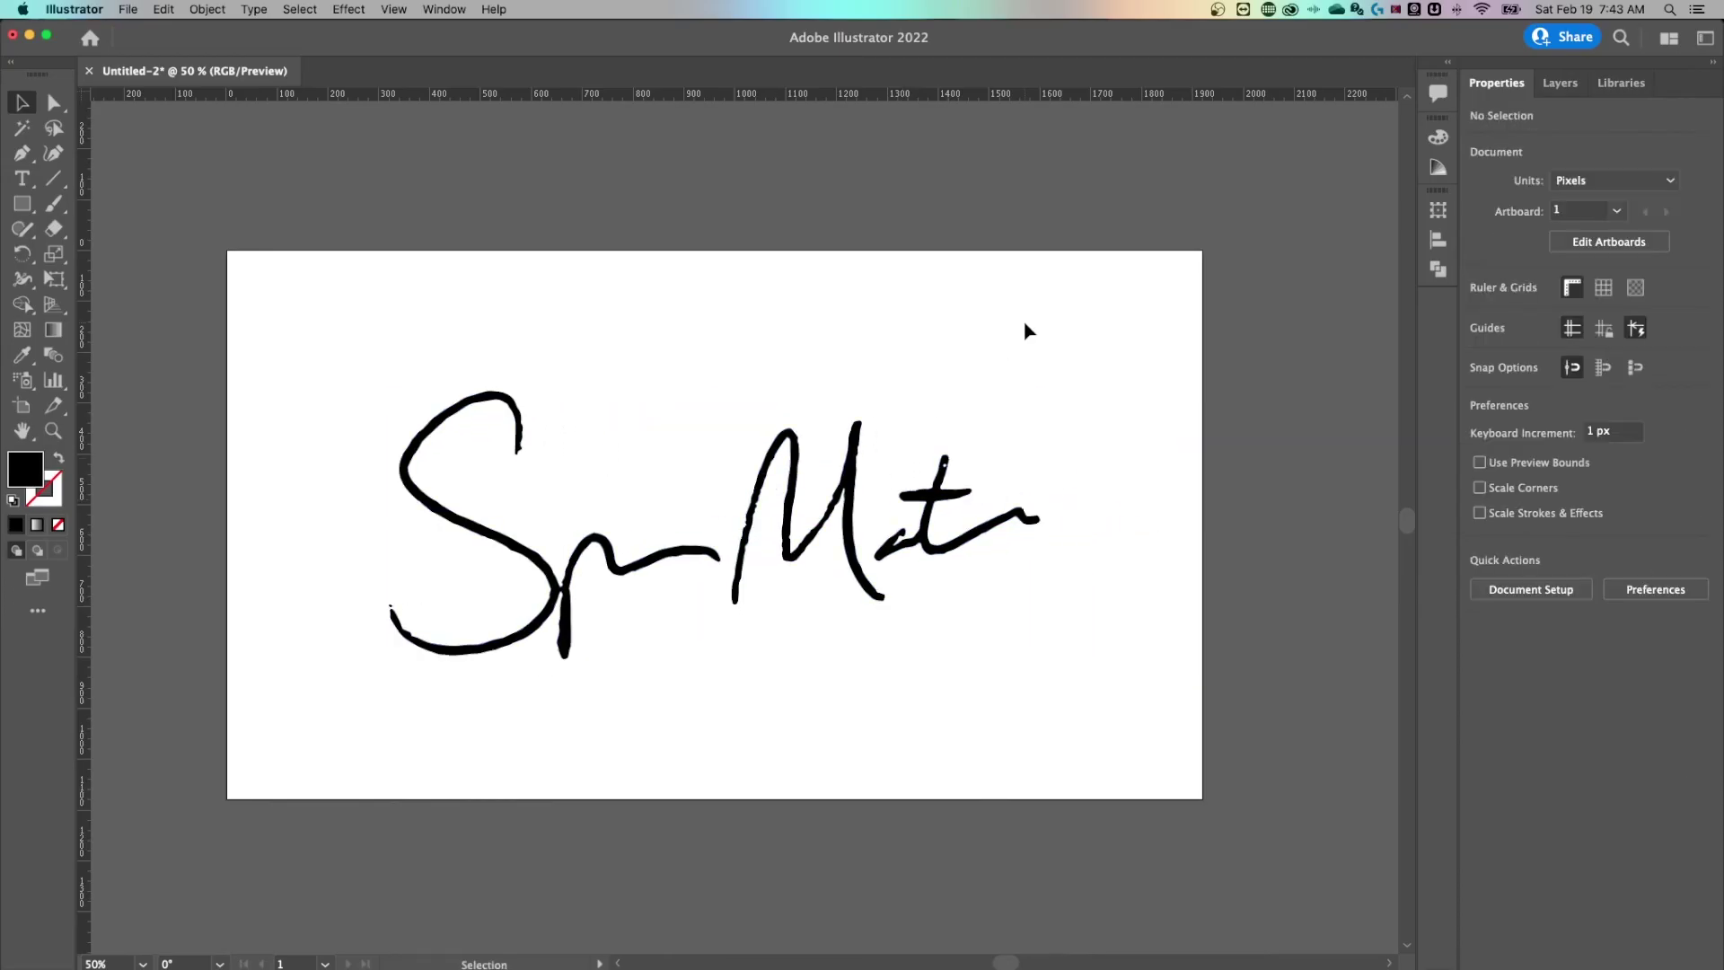
Trim the artboard's top-right and bottom-left corners in snugly around the signature
key("shift+o")
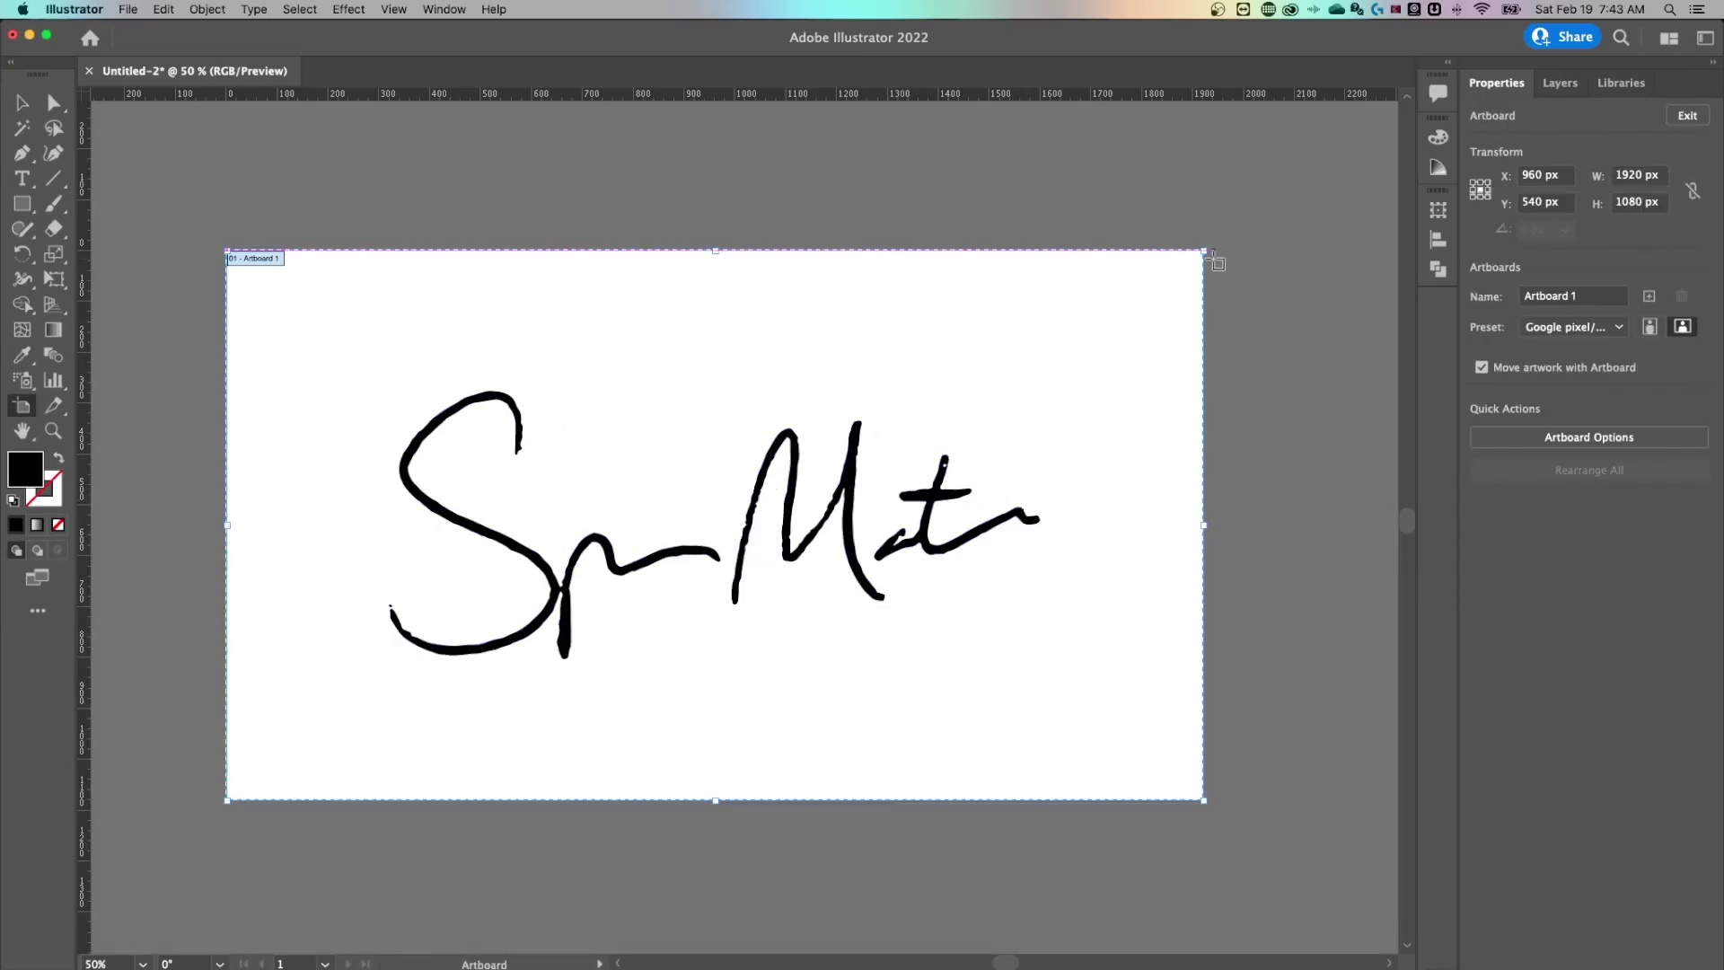
left_click_drag(1204, 252, 1074, 356)
left_click_drag(229, 802, 358, 693)
key("Escape")
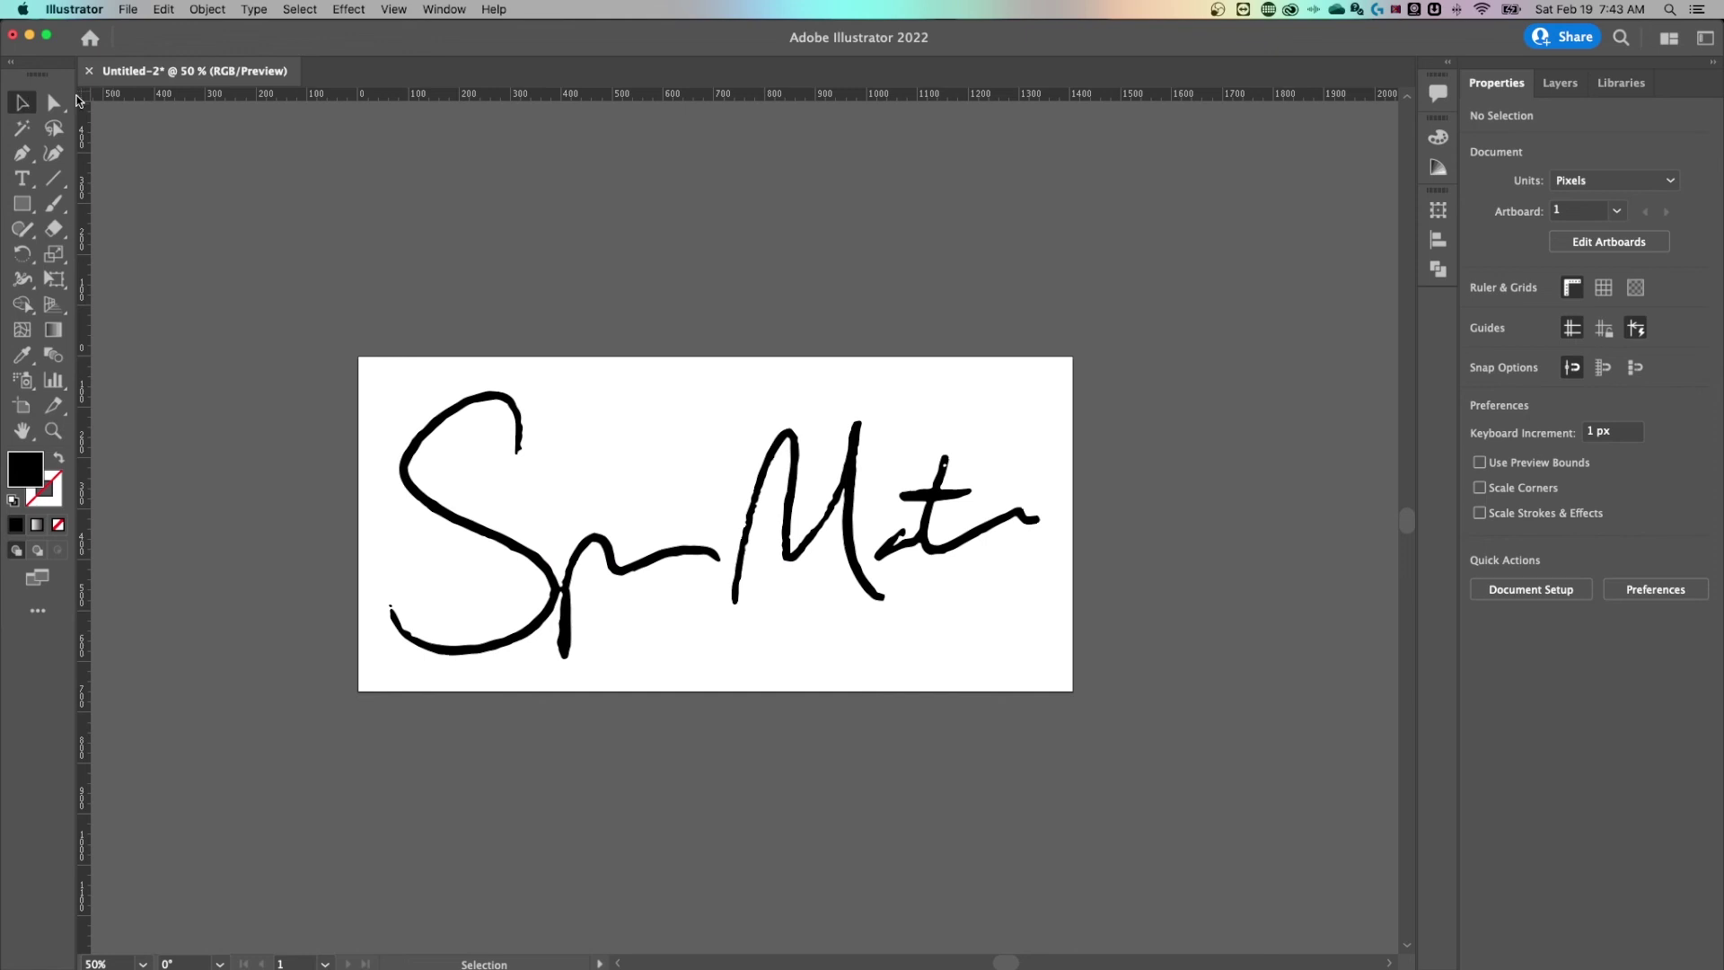
left_click(128, 10)
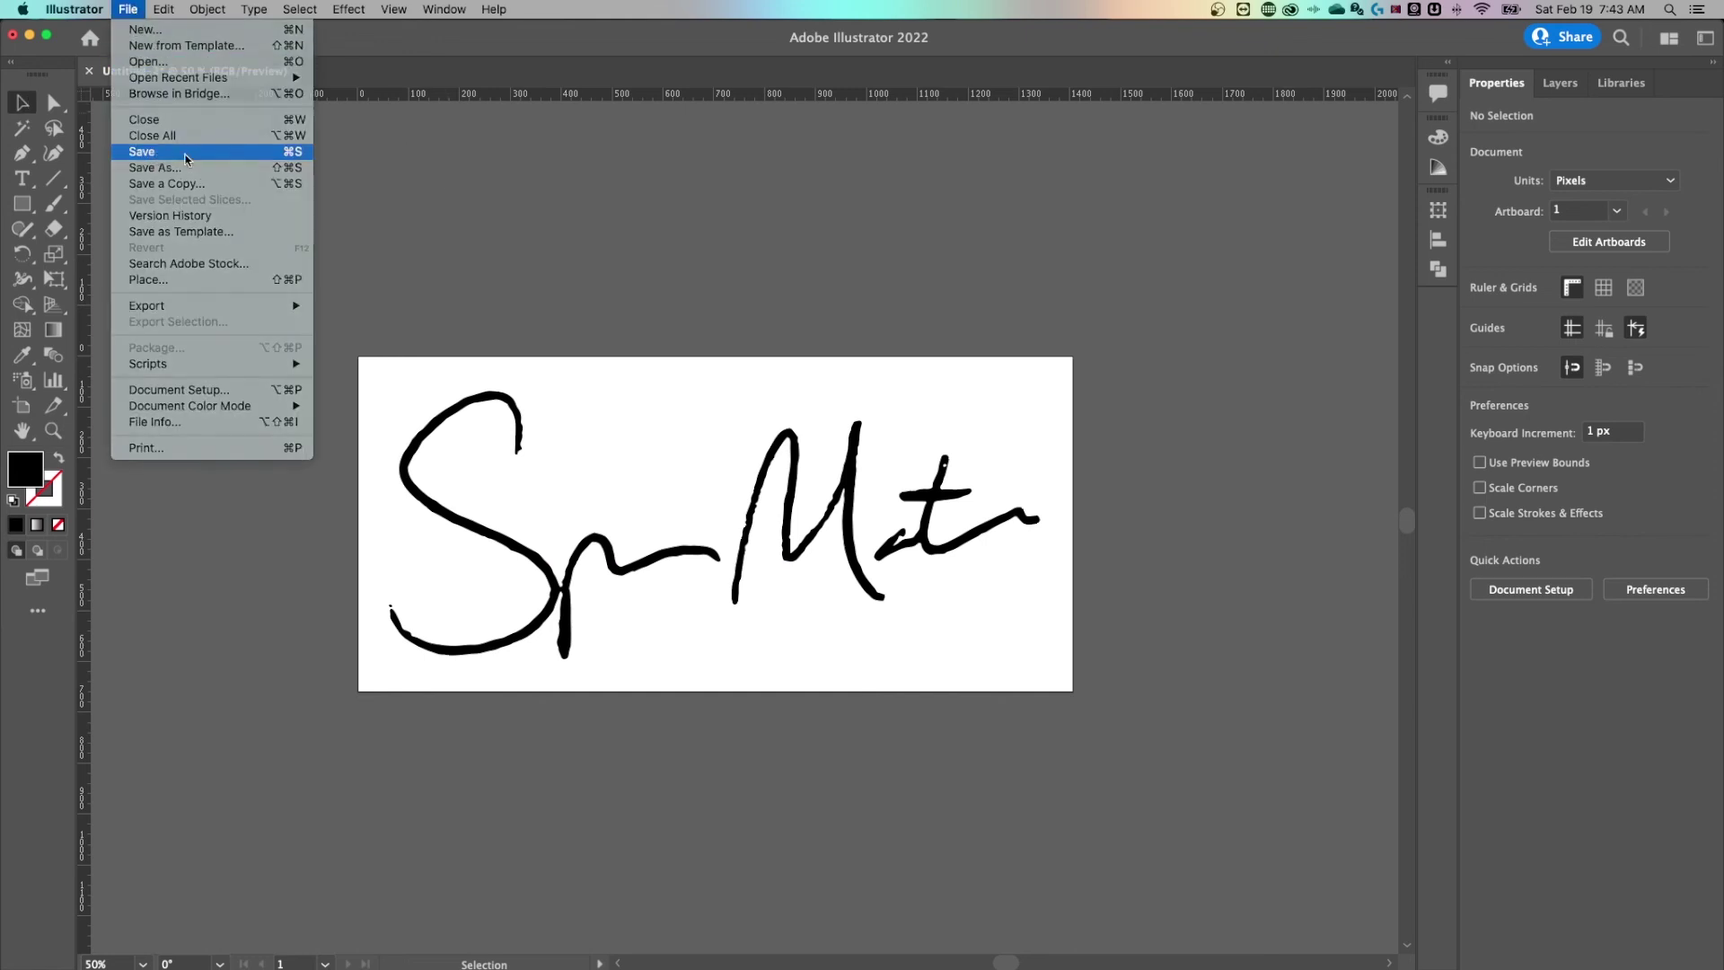
left_click(187, 160)
left_click(930, 478)
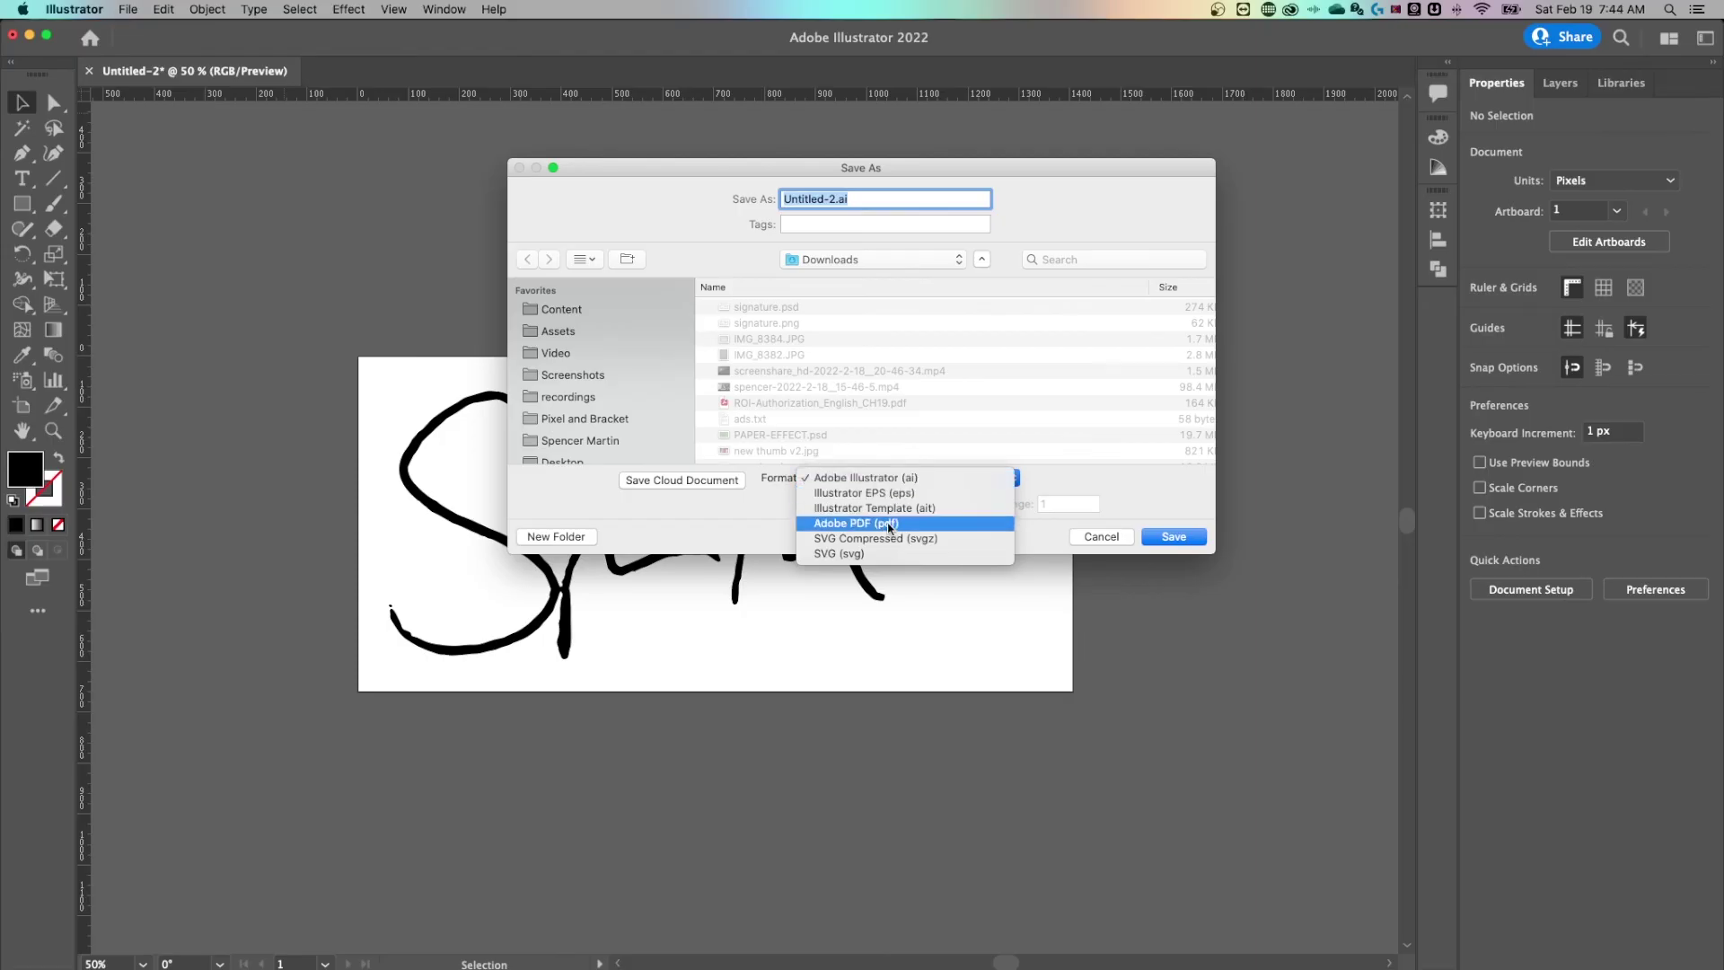
left_click(1086, 542)
left_click(1097, 539)
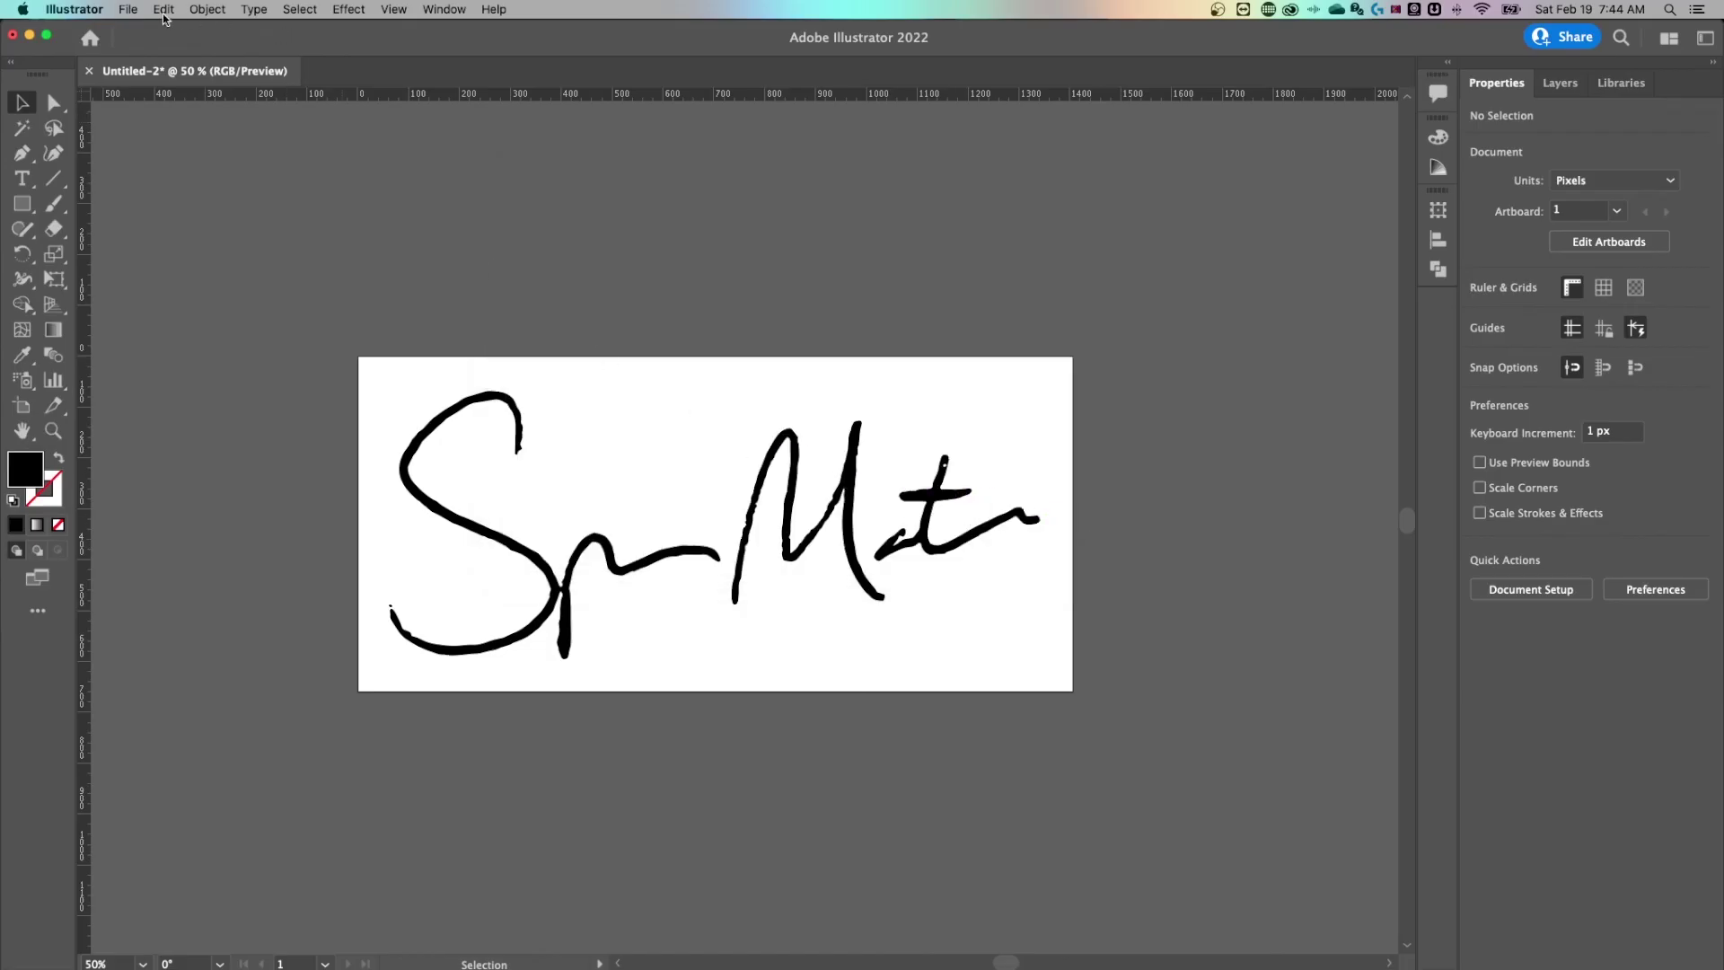
left_click(131, 10)
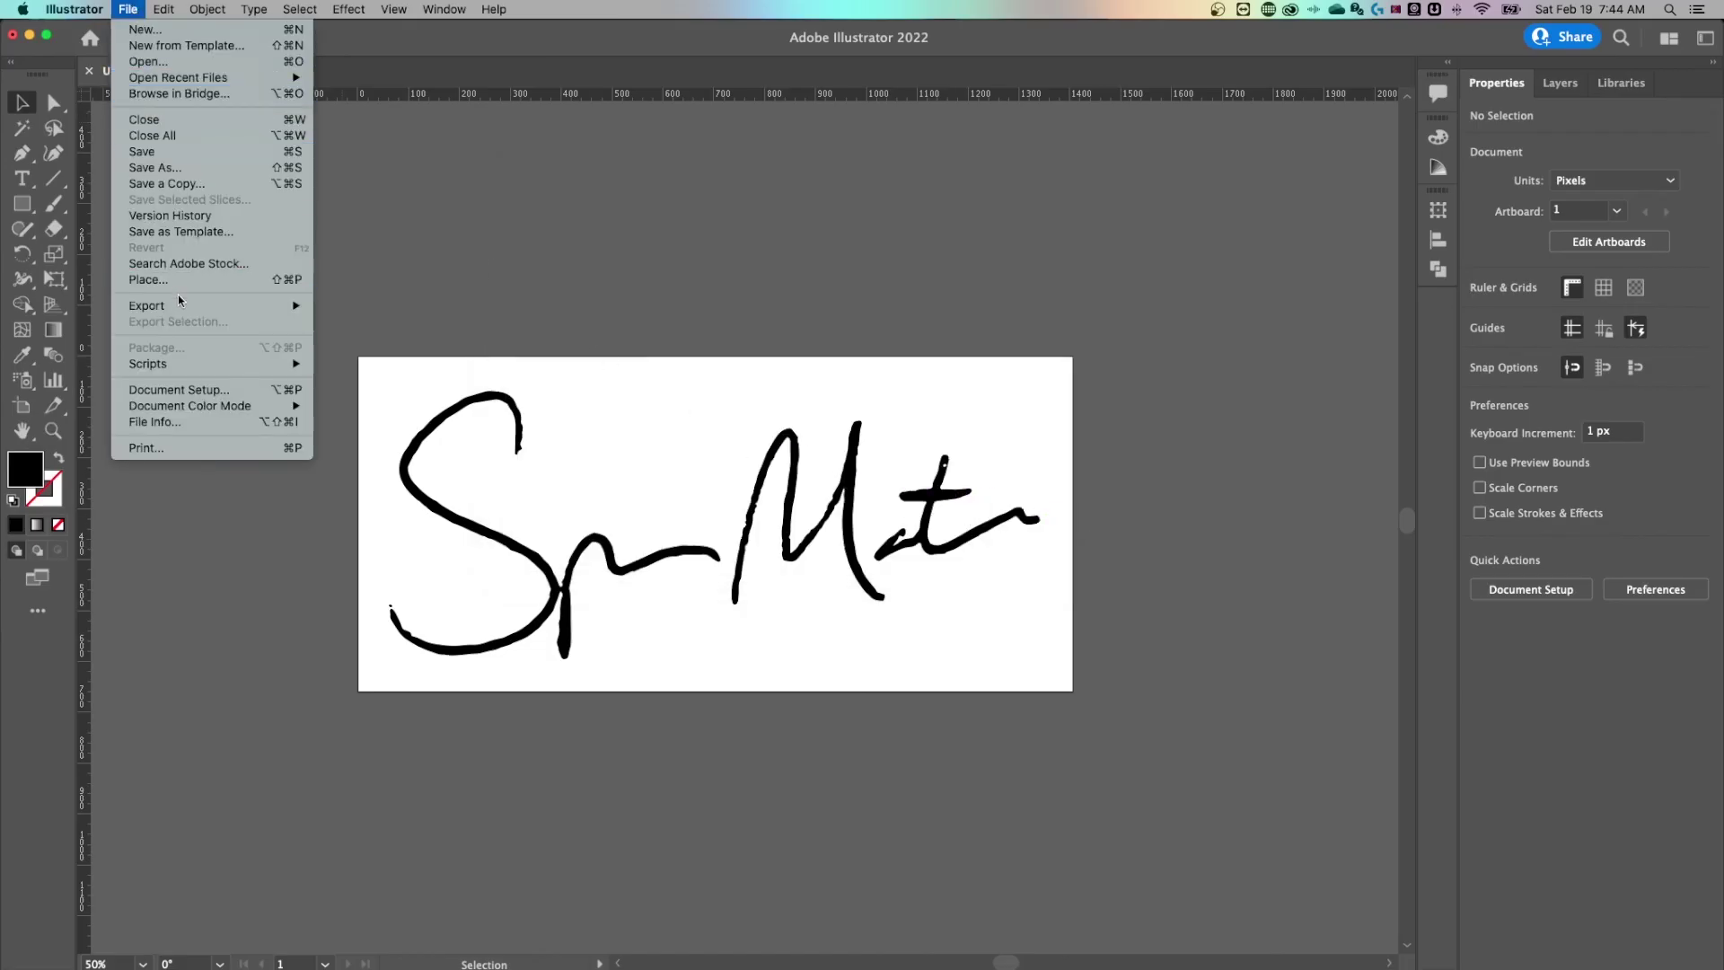
mouse_move(199, 309)
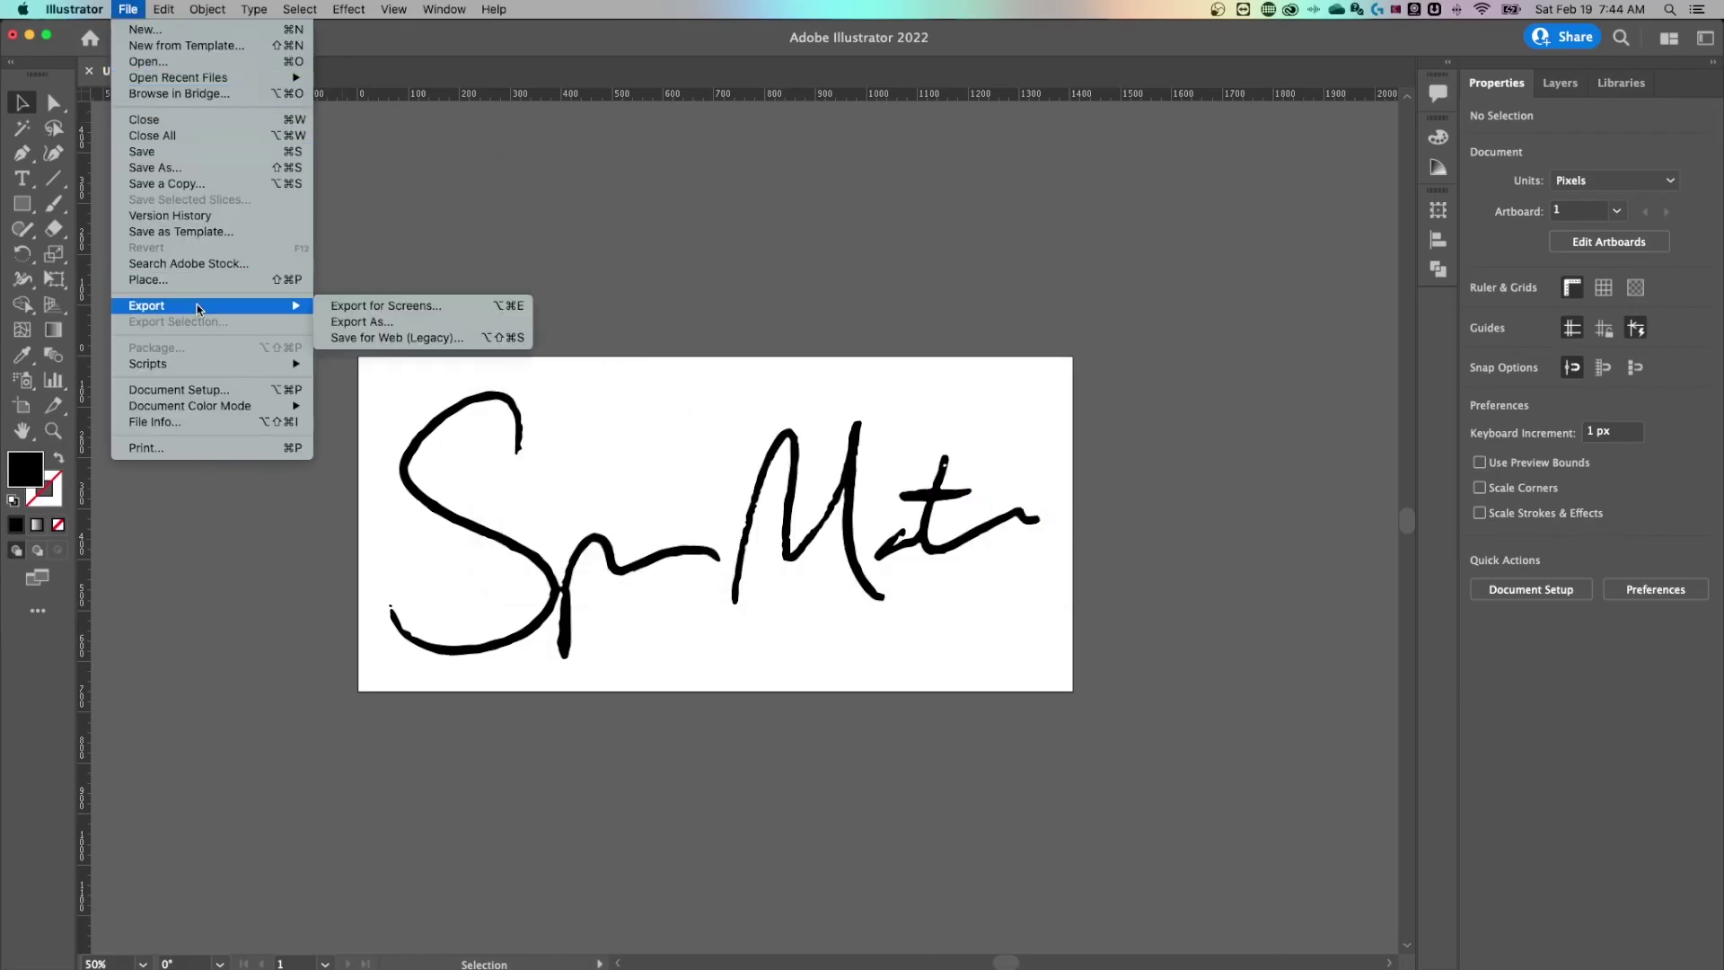
left_click(386, 323)
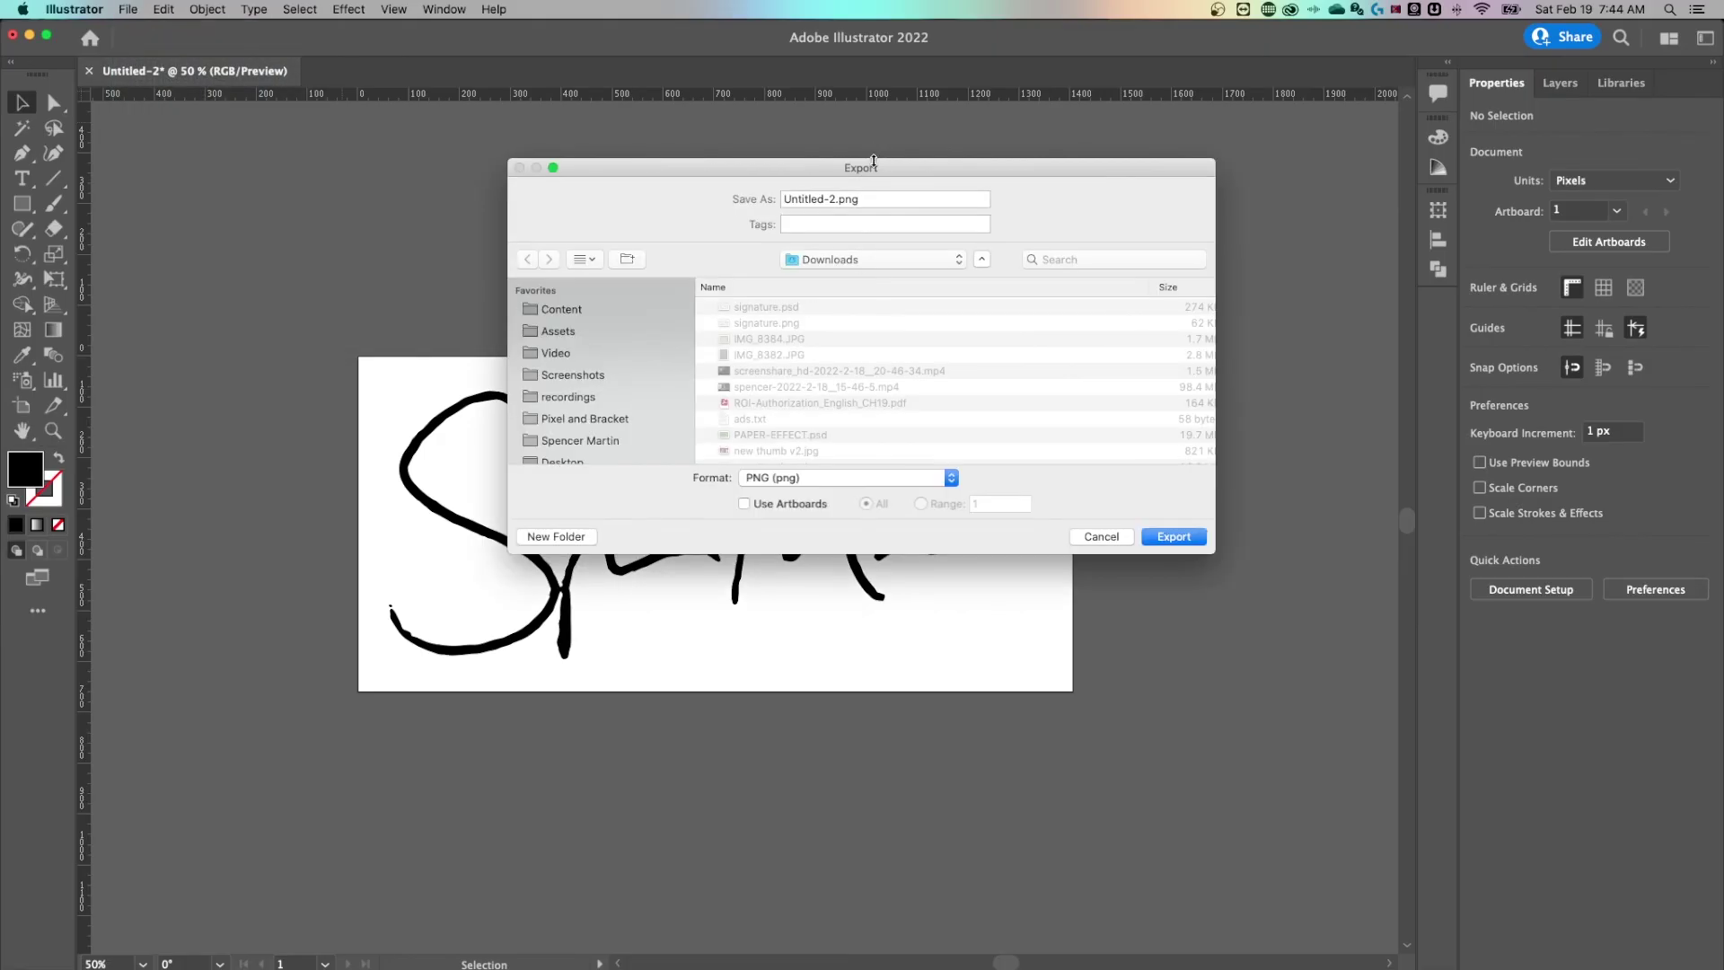
left_click_drag(873, 160, 1021, 111)
left_click(892, 456)
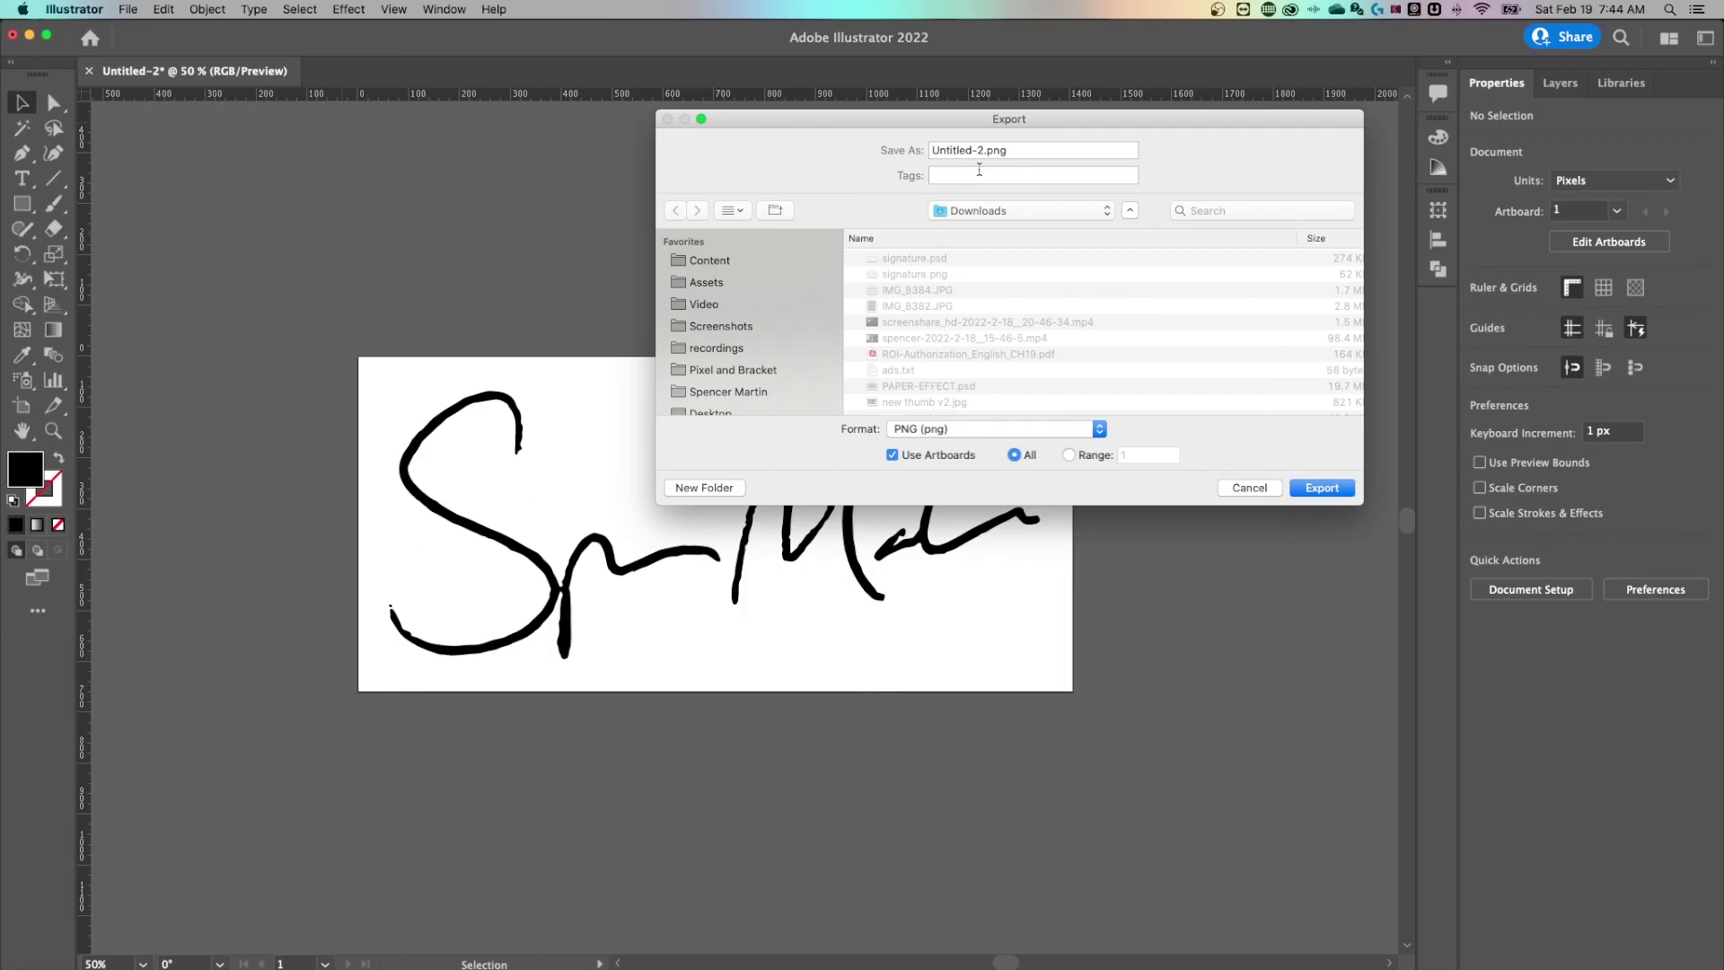
left_click_drag(956, 149, 931, 150)
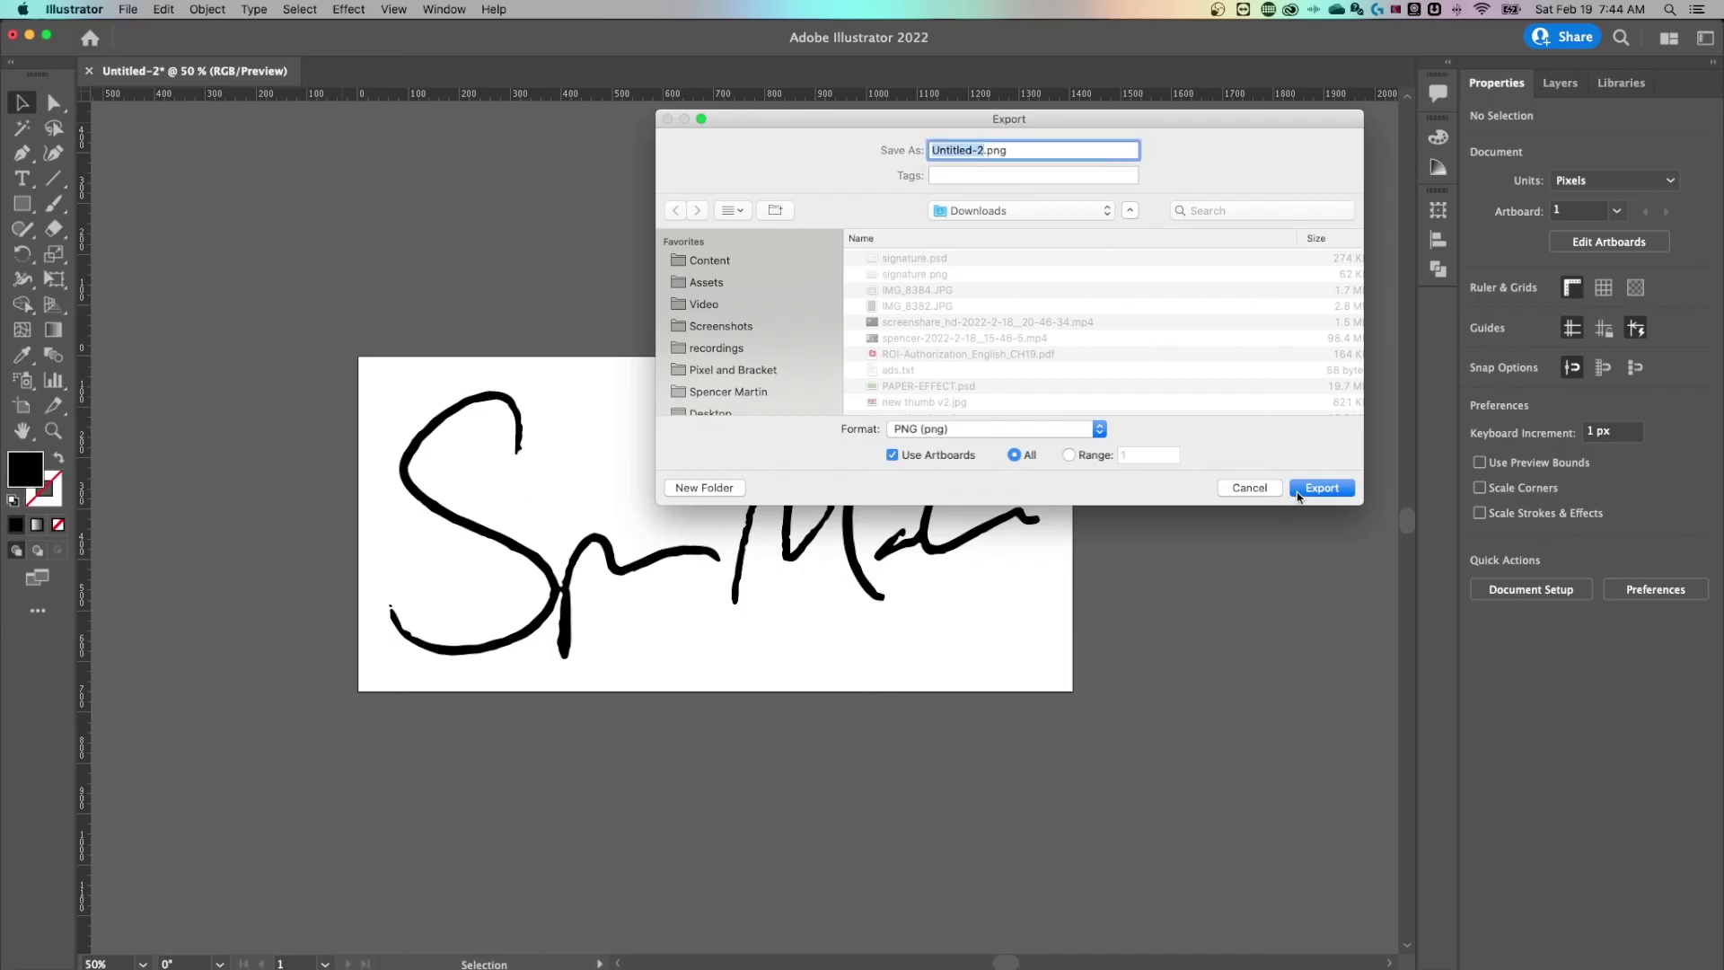
left_click(1261, 493)
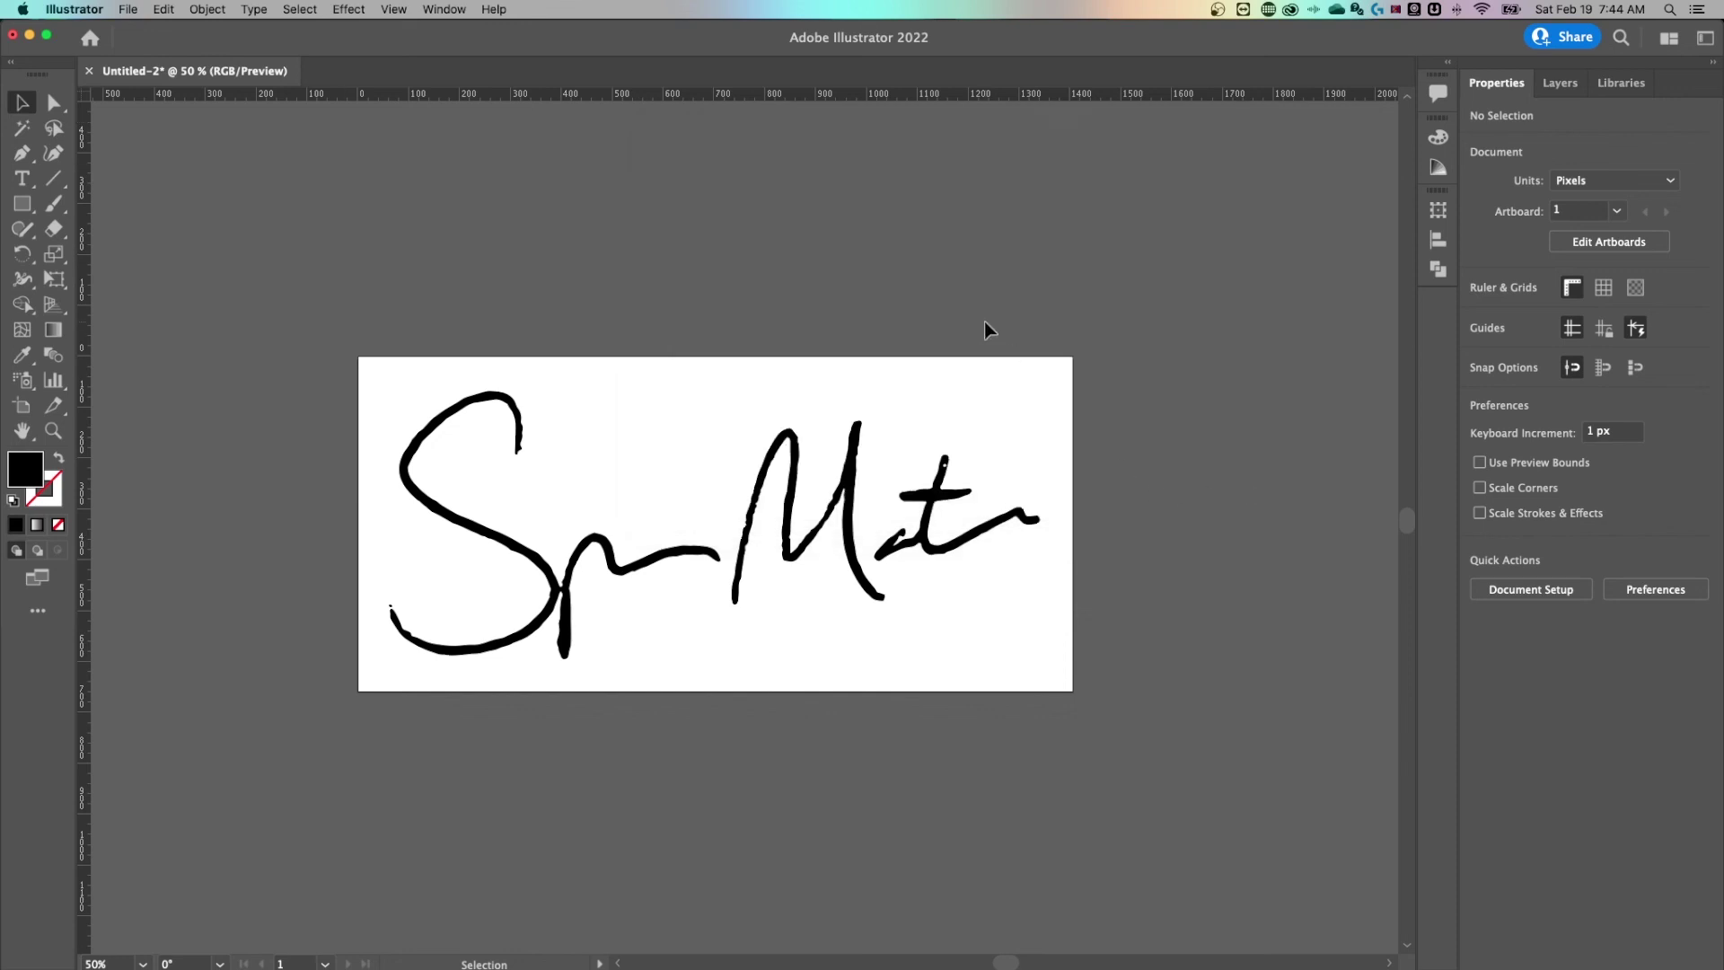
scroll(951, 310, "right", 2)
left_click(837, 465)
left_click(892, 365)
left_click(832, 441)
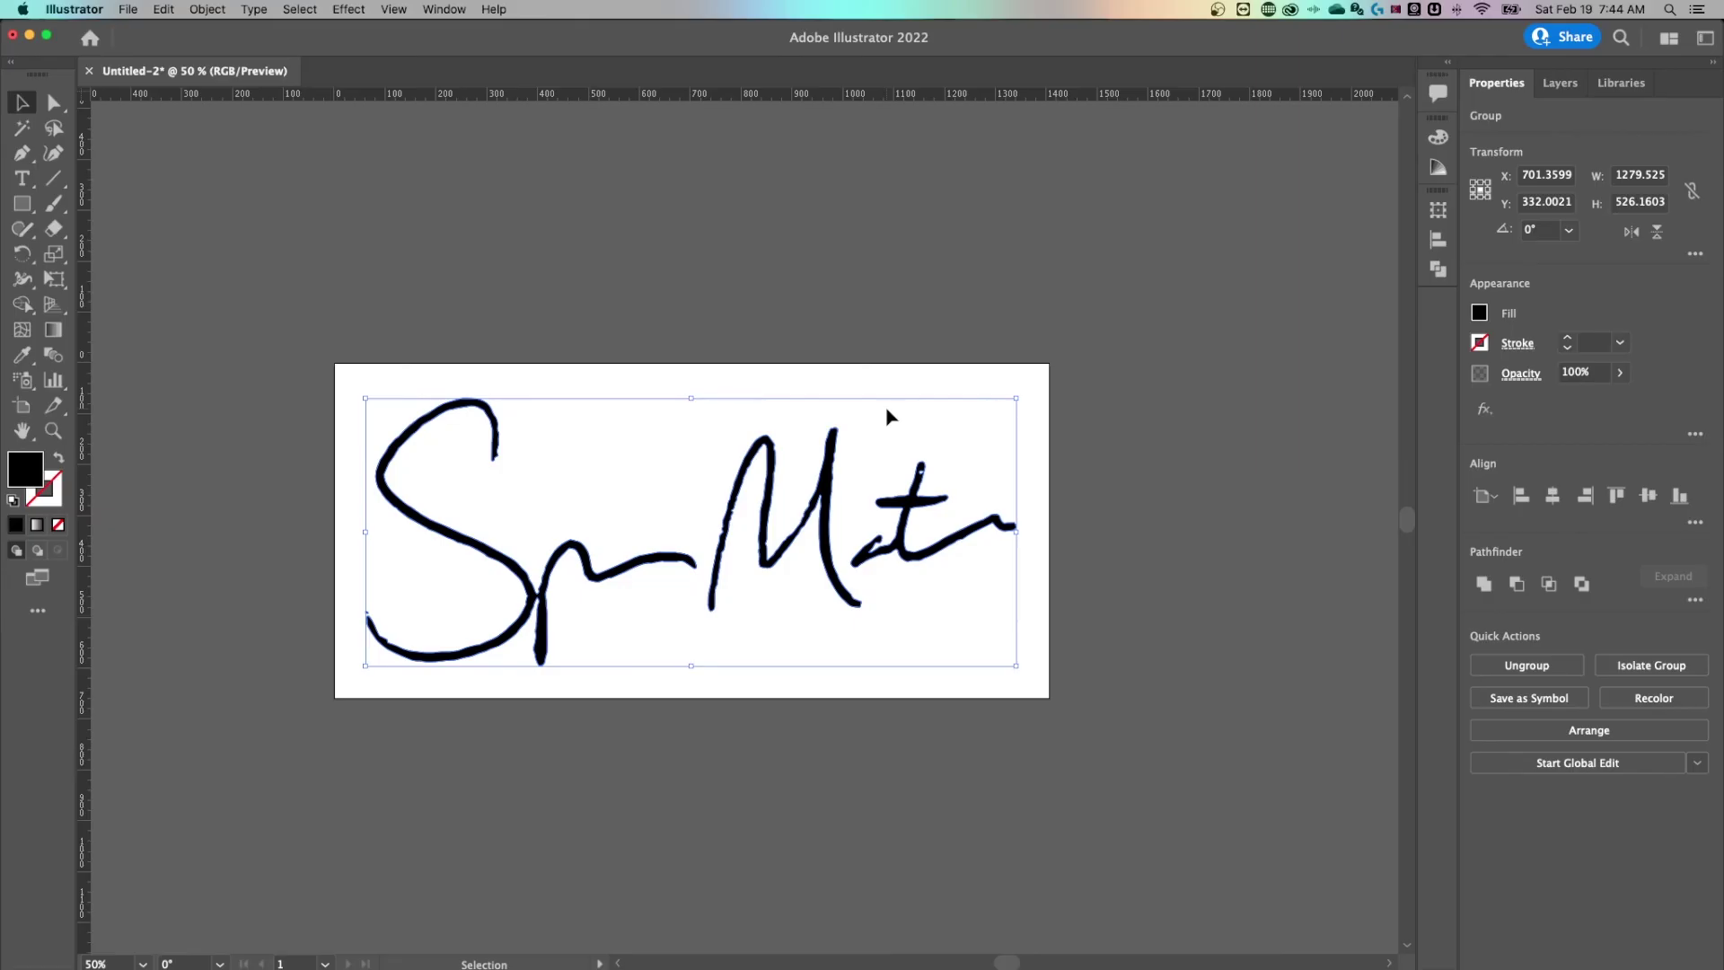
left_click(1113, 413)
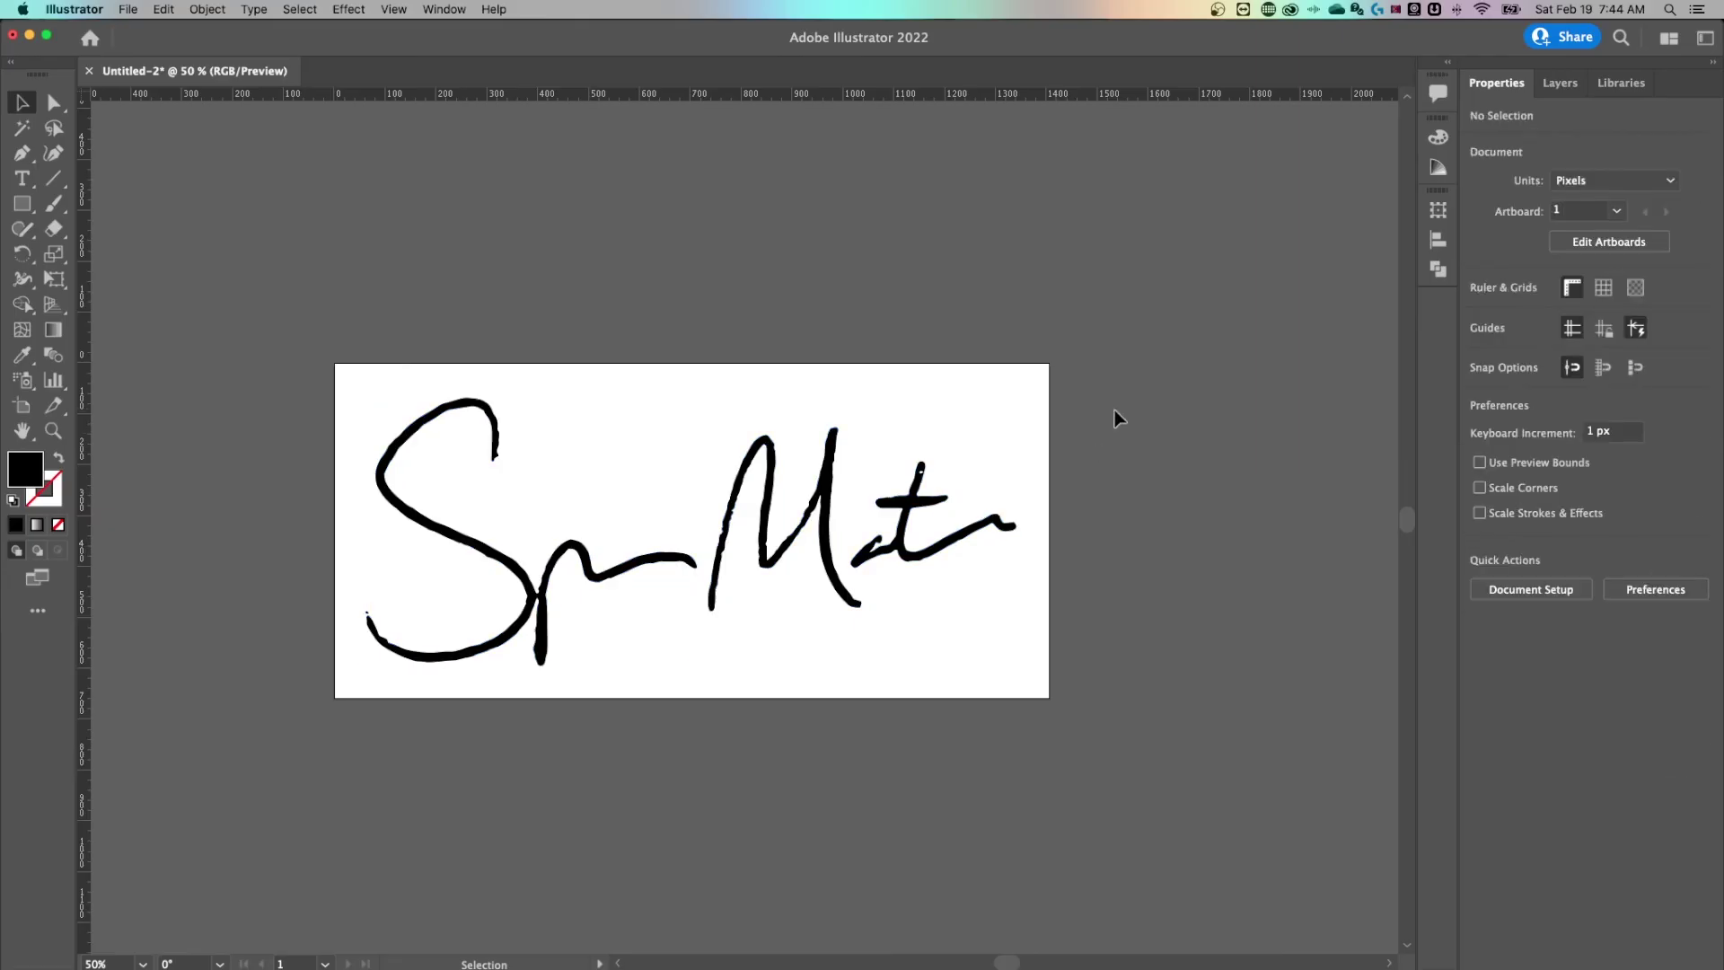